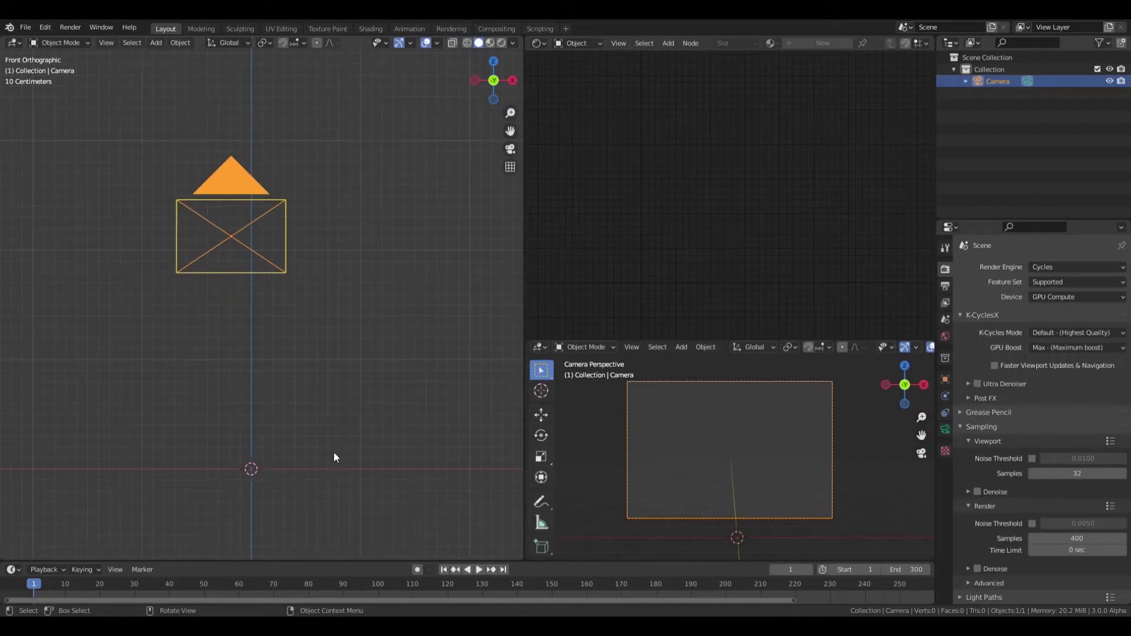
Bring up the Add menu to place a Mesh > Plane beside the camera
key(shift+a)
Add the plane, enlarge it from top view, and apply its scale
click(380, 320)
key(KP_7)
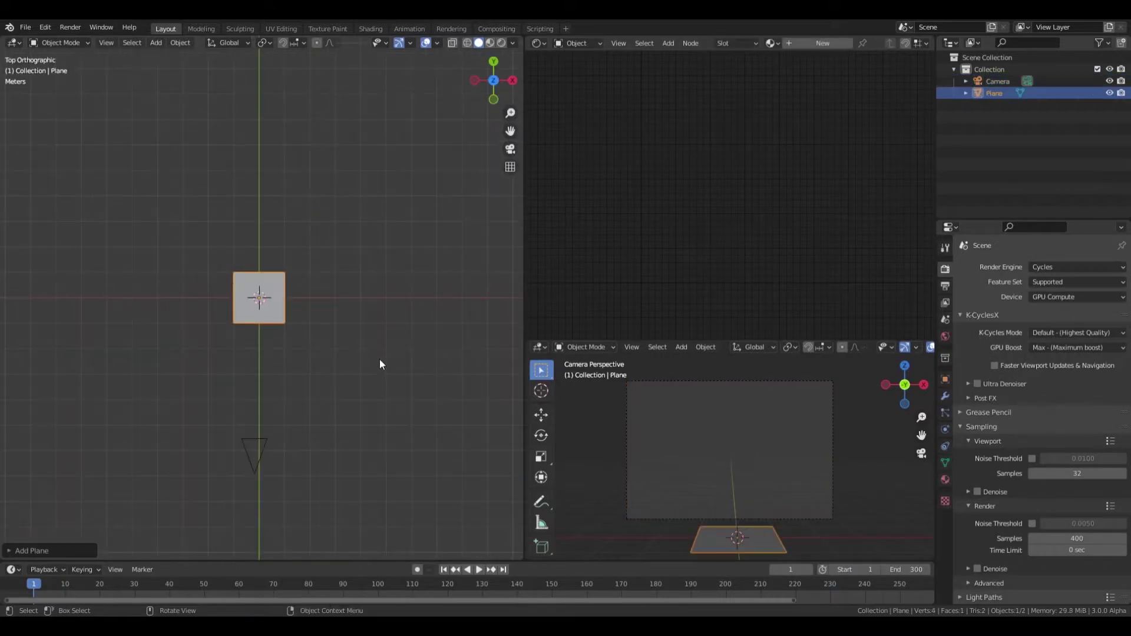
key(s)
click(310, 445)
key(ctrl+a)
Subdivide the whole plane into a dense grid of roughly 7,921 vertices
key(a)
right_click(290, 289)
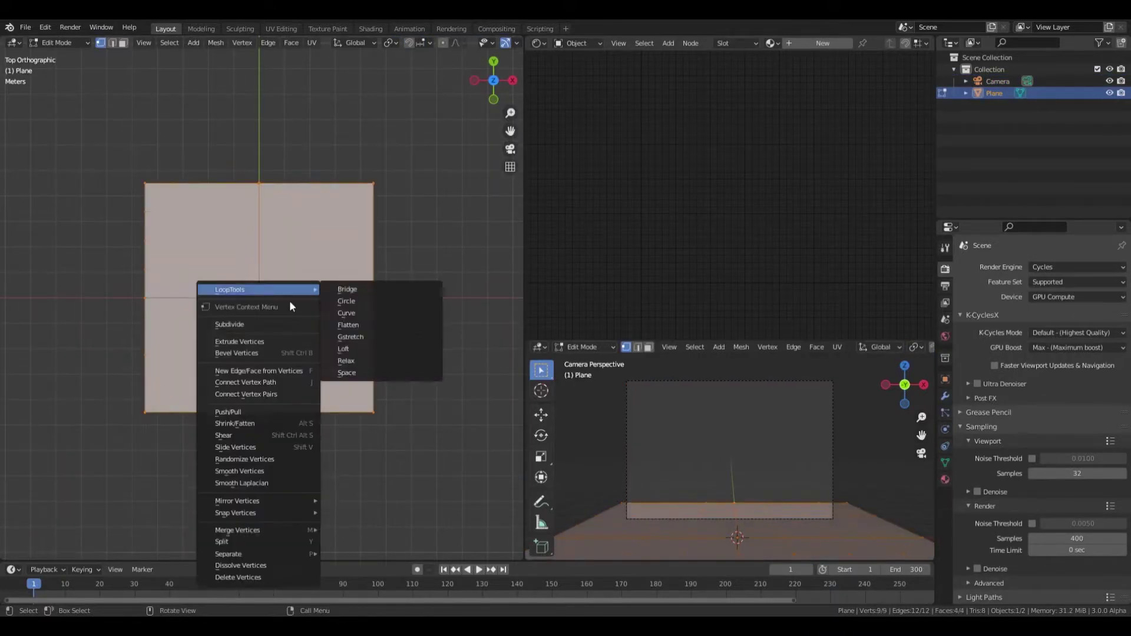
click(283, 287)
middle_drag(260, 295, 25, 464)
key(Tab)
key(KP_7)
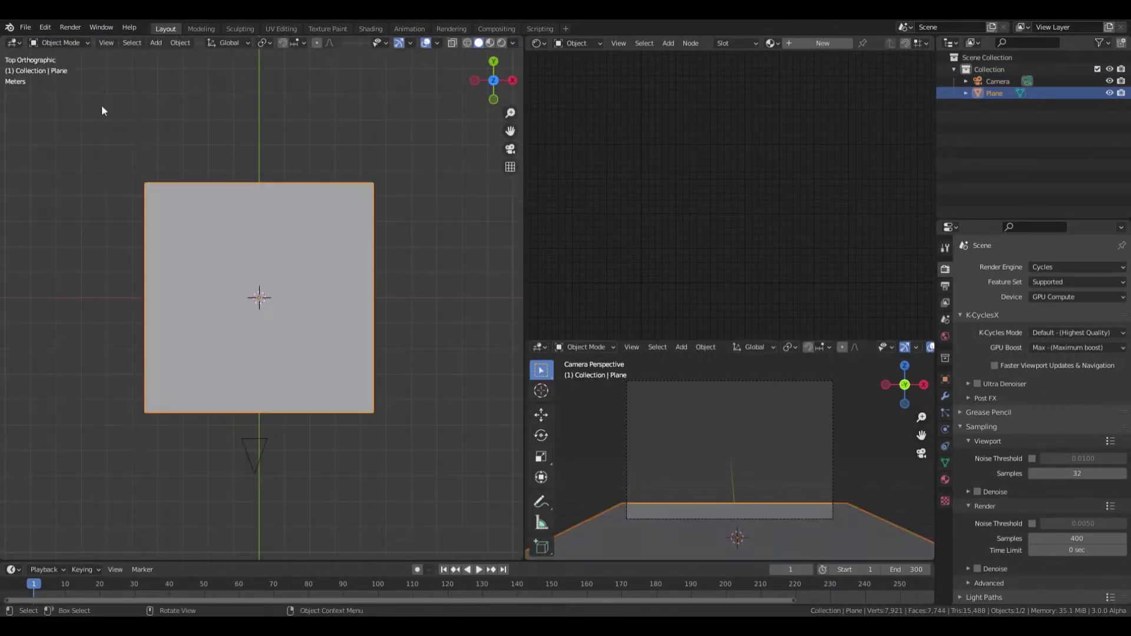
Bend part of the grid upward into a curved slope using proportional editing in Front view
key(Tab)
key(KP_1)
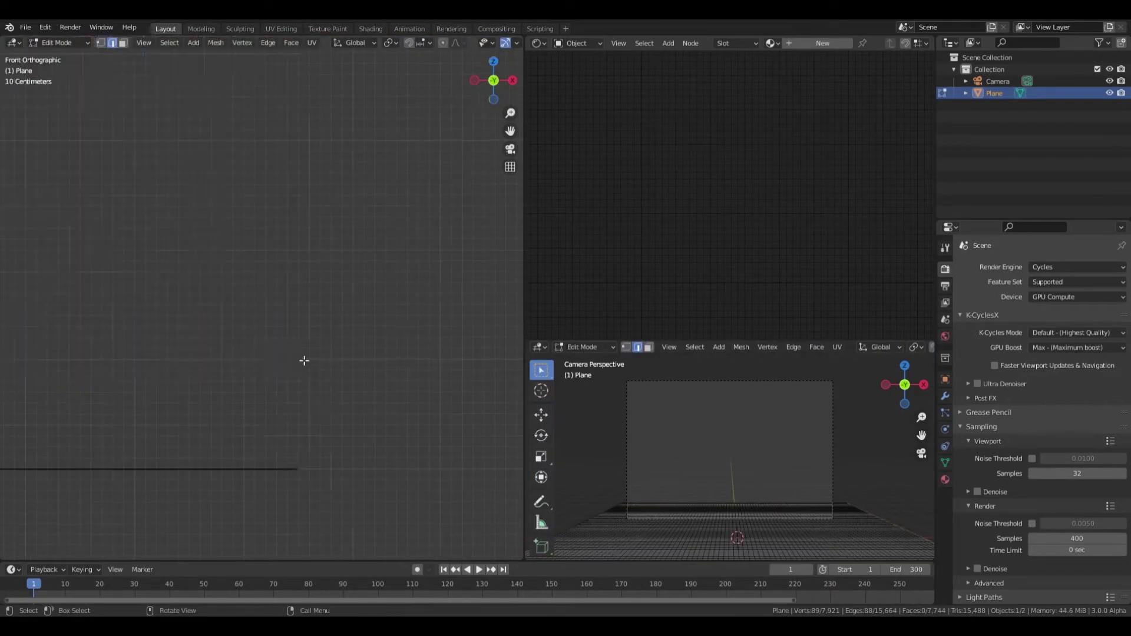
scroll(354, 271, down, 15)
click(381, 227)
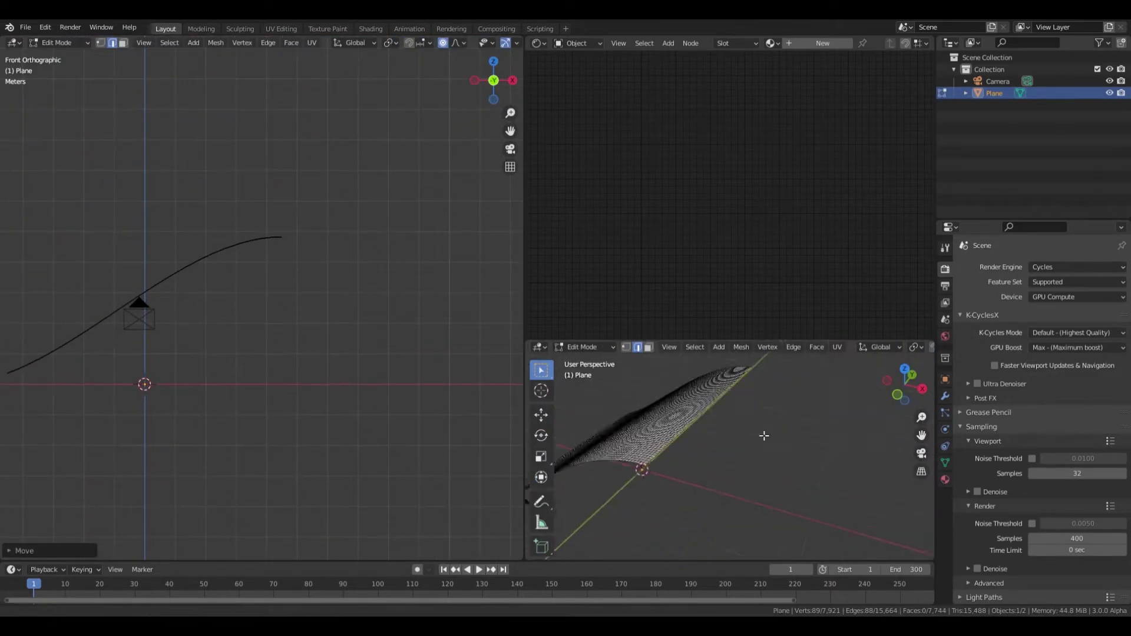
key(g)
click(353, 330)
mouse_move(354, 330)
middle_down()
mouse_move(345, 368)
mouse_move(384, 428)
mouse_move(366, 374)
middle_up()
key(KP_1)
click(370, 446)
key(Tab)
key(KP_7)
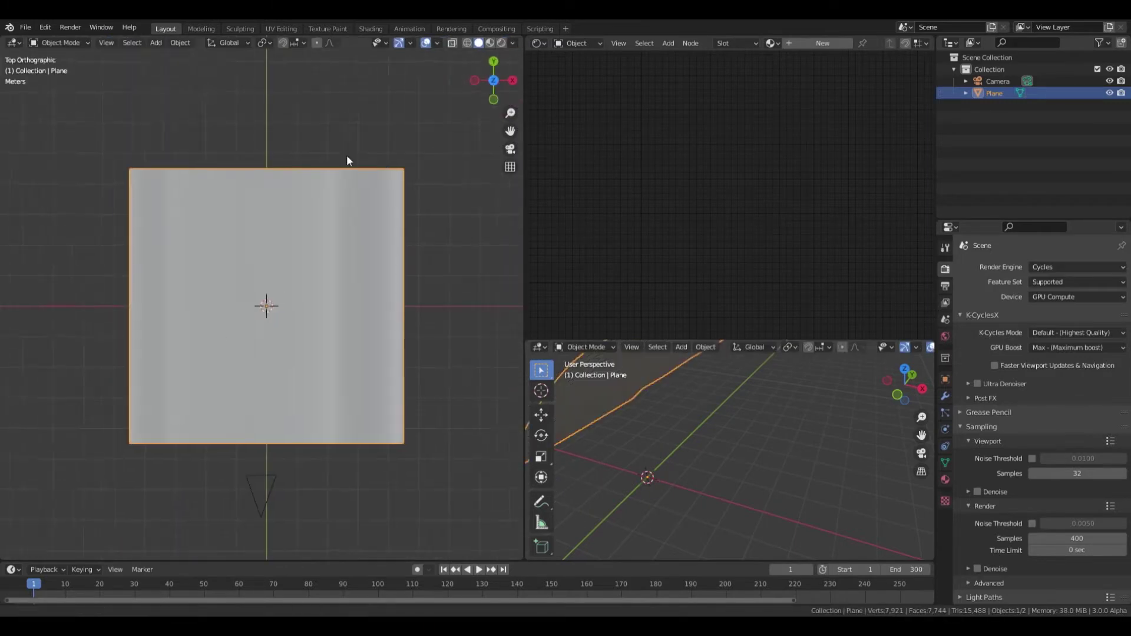
Frame the terrain through the scene camera and reselect the terrain plane
key(n)
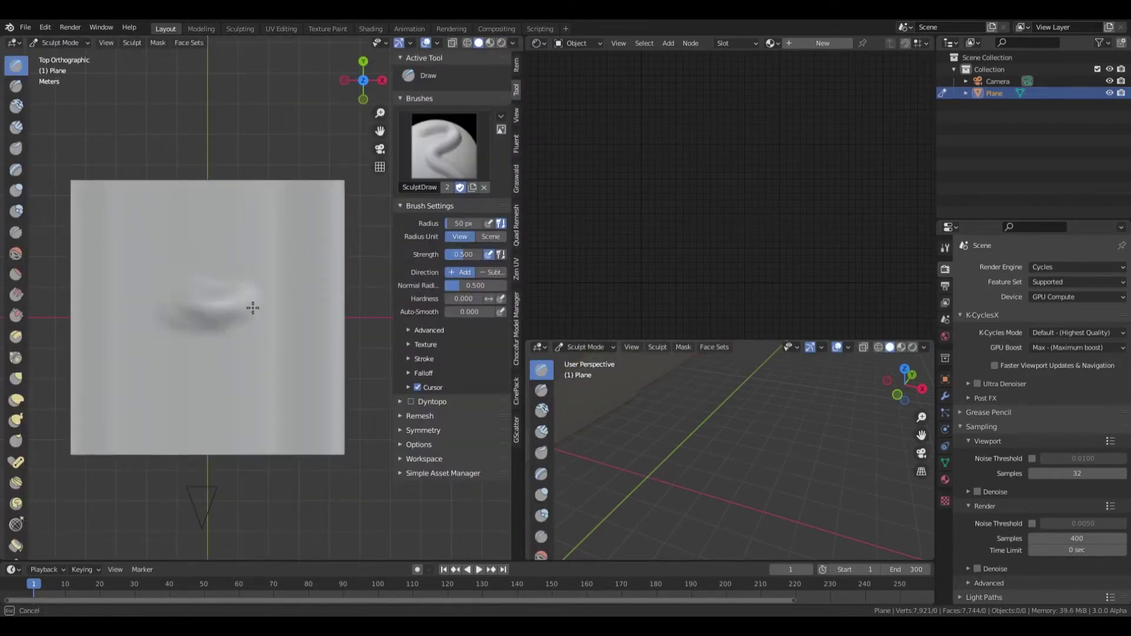
key(KP_0)
key(ctrl+Tab)
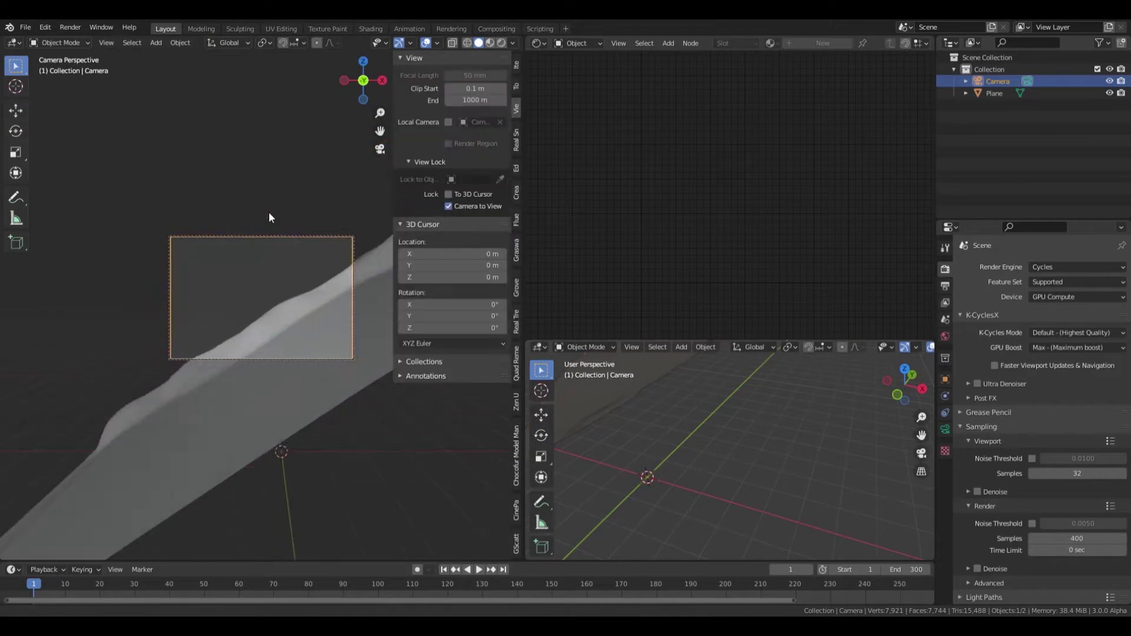
middle_drag(270, 214, 290, 255)
click(365, 259)
mouse_move(364, 260)
middle_down()
mouse_move(284, 352)
mouse_move(177, 177)
middle_up()
Raise the terrain further with a proportional vertical move in Edit Mode
click(59, 42)
click(59, 69)
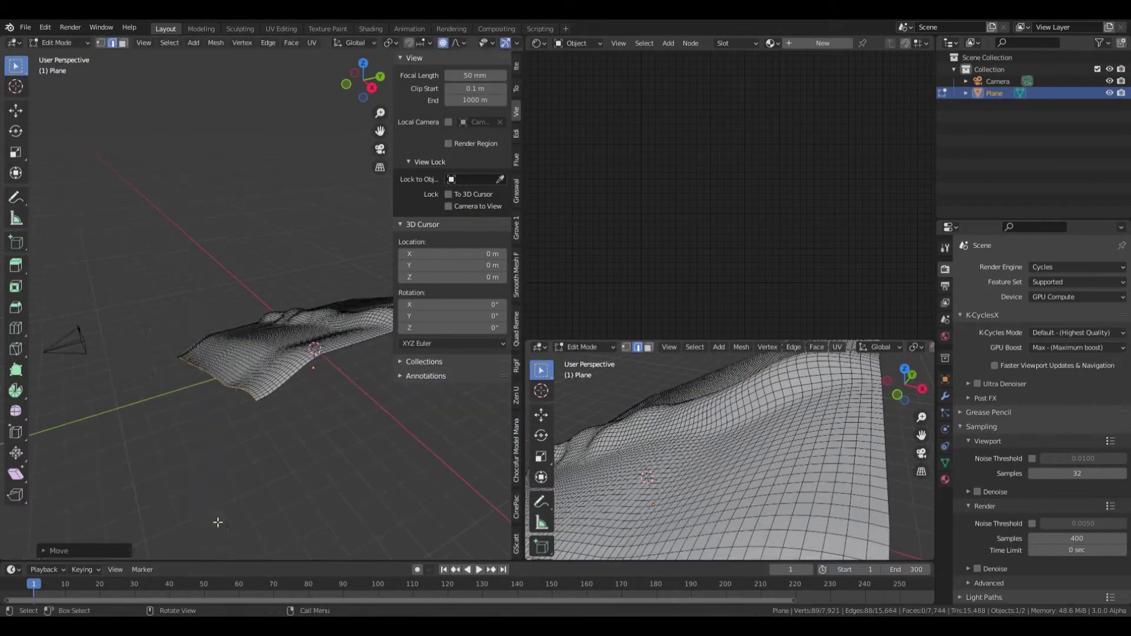
middle_drag(222, 512, 248, 455)
key(g)
key(z)
click(248, 455)
Sculpt lumps across the terrain with the Draw brush from the camera view
key(ctrl+Tab)
key(KP_0)
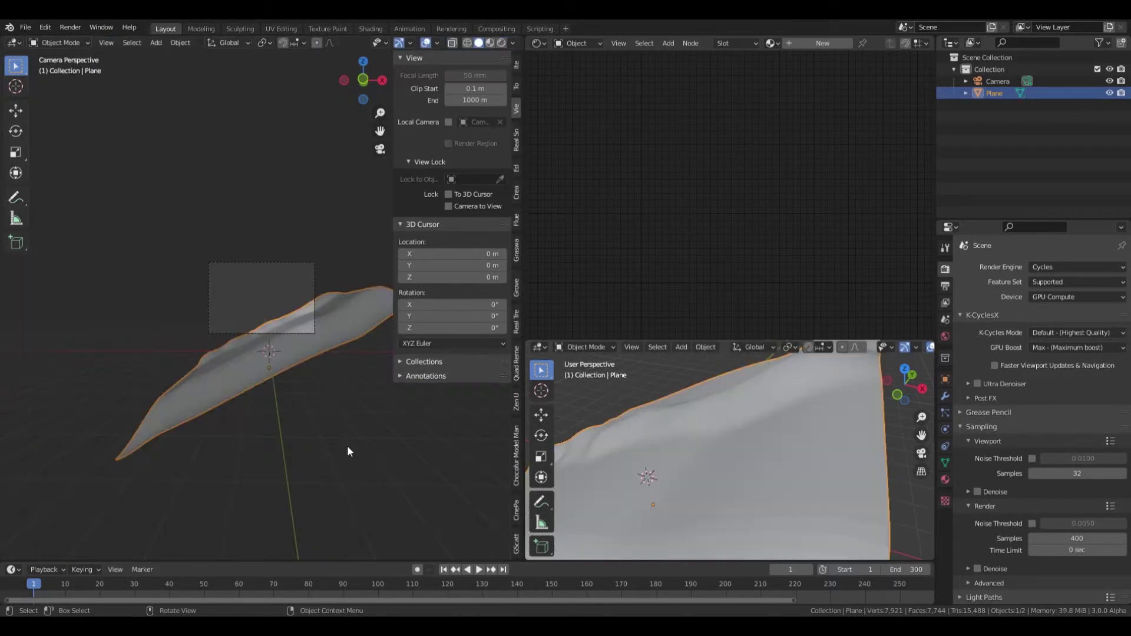
drag(227, 265, 338, 348)
mouse_move(359, 319)
middle_down()
mouse_move(391, 447)
mouse_move(245, 210)
middle_up()
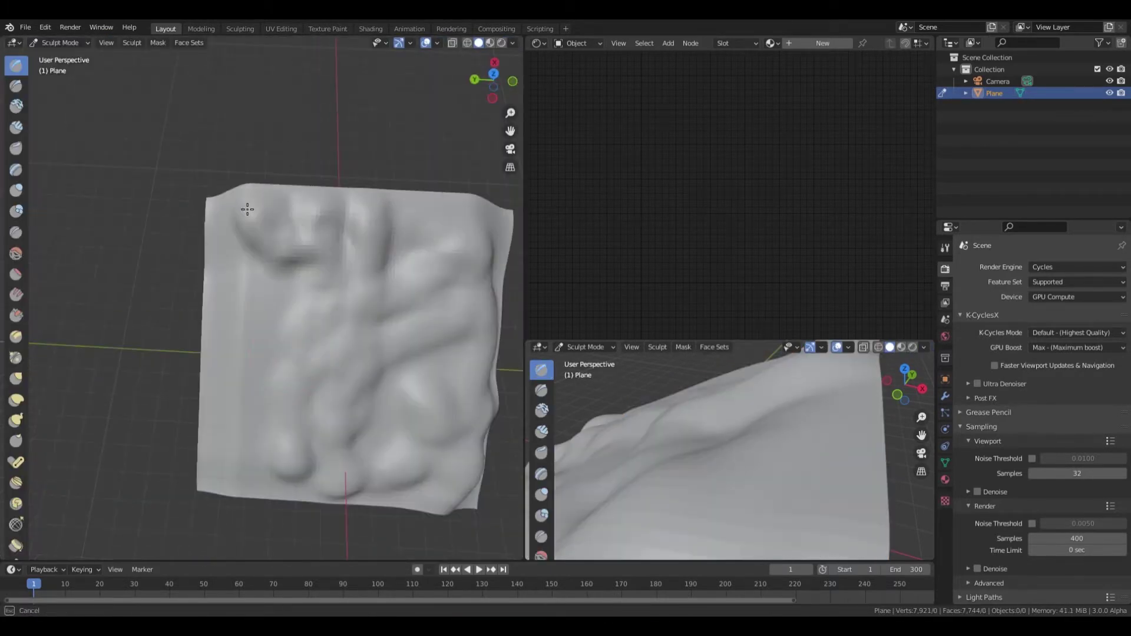
mouse_move(228, 328)
middle_down()
mouse_move(313, 331)
mouse_move(448, 176)
middle_up()
key(n)
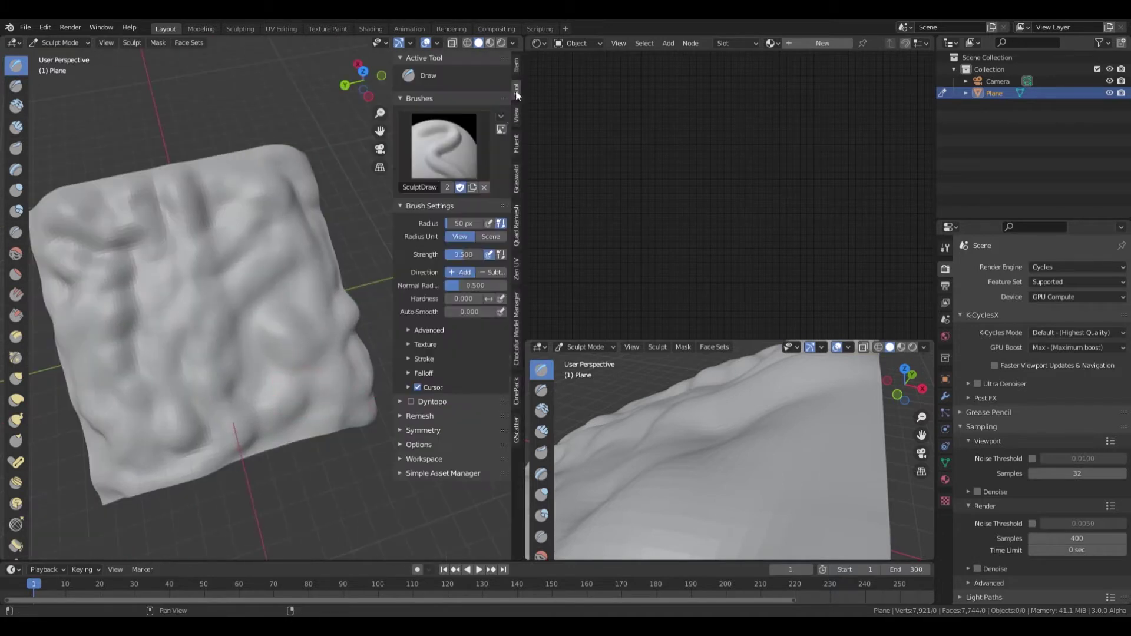
Sculpt broad swells with a 124 px brush radius, then view the whole terrain from above
mouse_move(255, 460)
middle_down()
mouse_move(232, 386)
mouse_move(303, 374)
middle_up()
key(f)
click(293, 245)
middle_drag(293, 246, 254, 184)
key(KP_0)
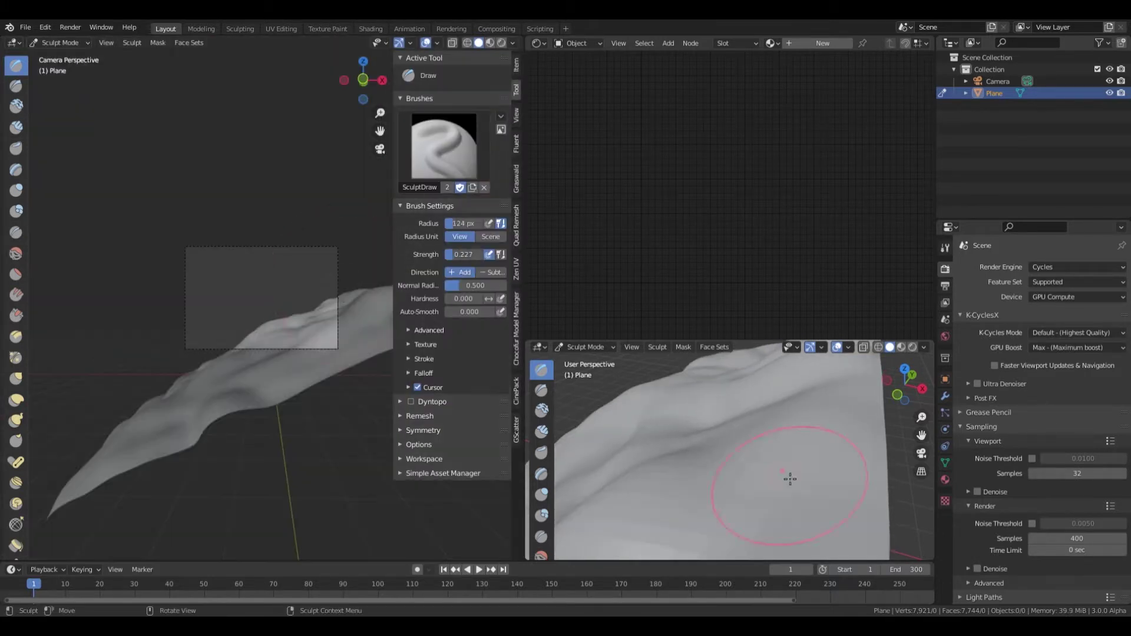
key(KP_7)
scroll(840, 434, down, 2)
scroll(858, 495, down, 2)
Return the terrain to Edit Mode and bring up its UV mapping options
click(59, 43)
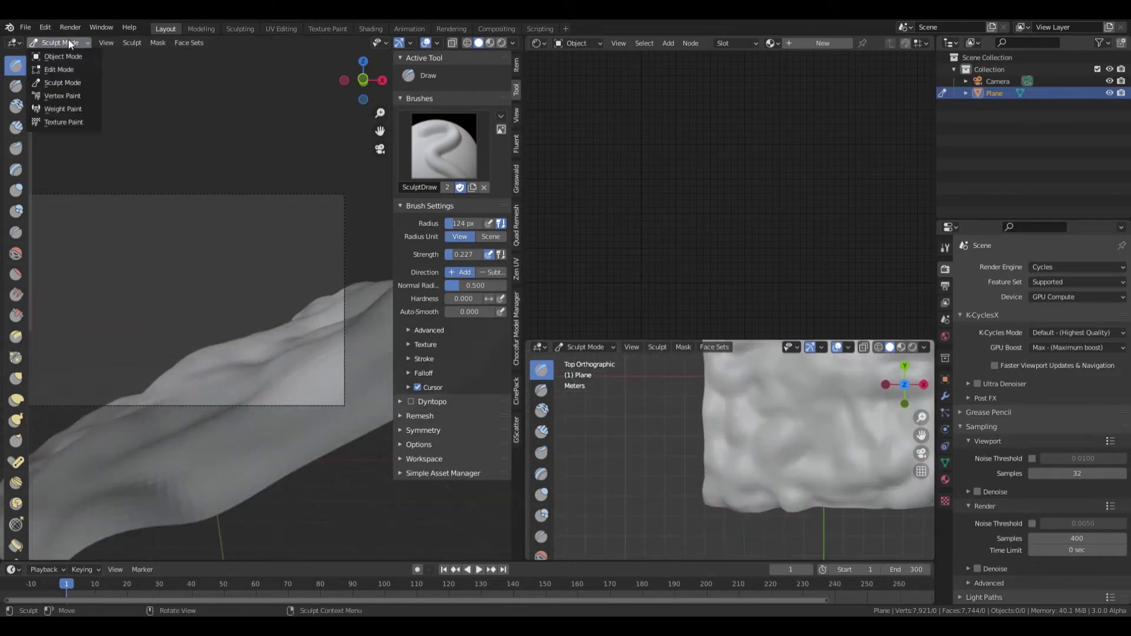
middle_drag(295, 294, 373, 365)
scroll(373, 365, up, 2)
middle_drag(347, 424, 245, 325)
key(u)
key(alt+a)
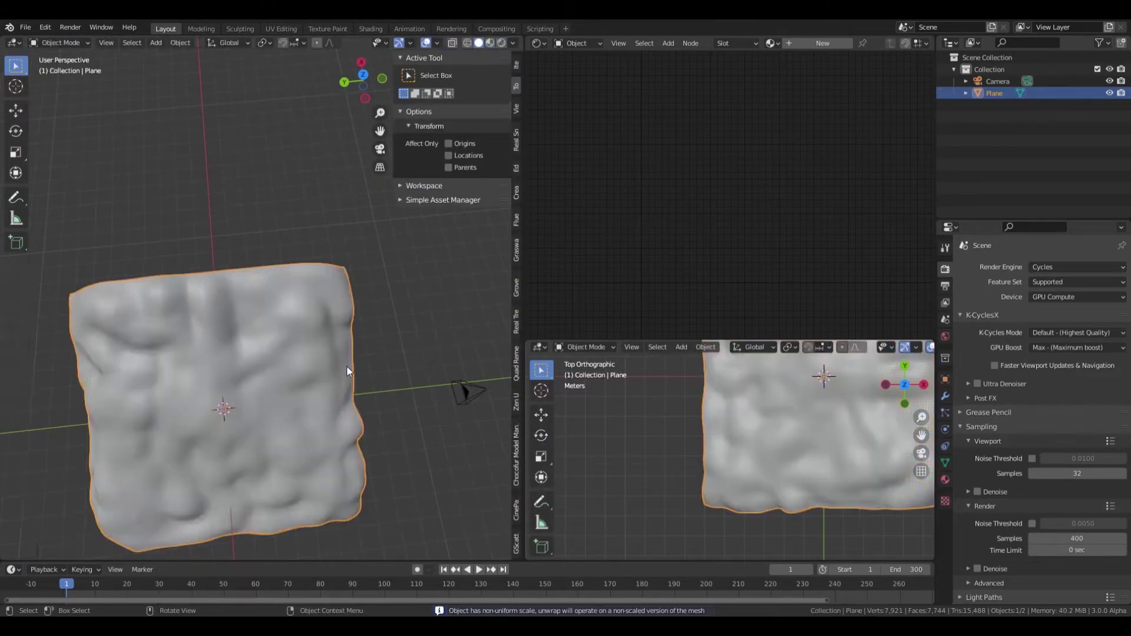
UV-unwrap the whole terrain mesh and return to object mode
key(a)
key(u)
key(Return)
key(shift+F10)
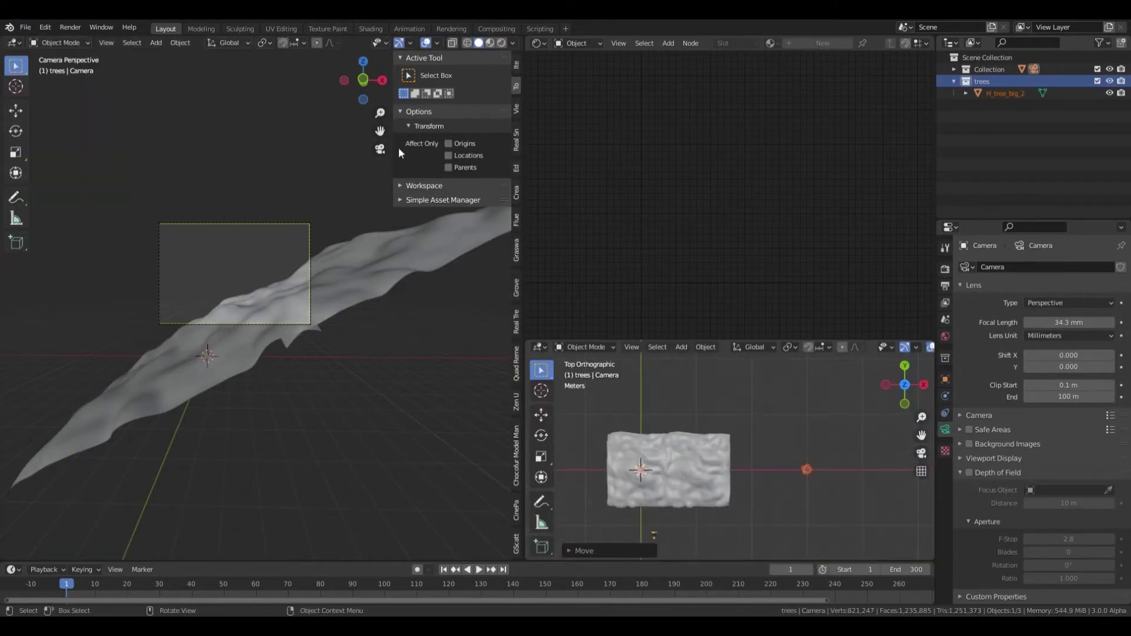
Enlarge a tree, duplicate it as H_tree_big_3 beside the original, and apply scale
key(s)
click(474, 345)
key(shift+d)
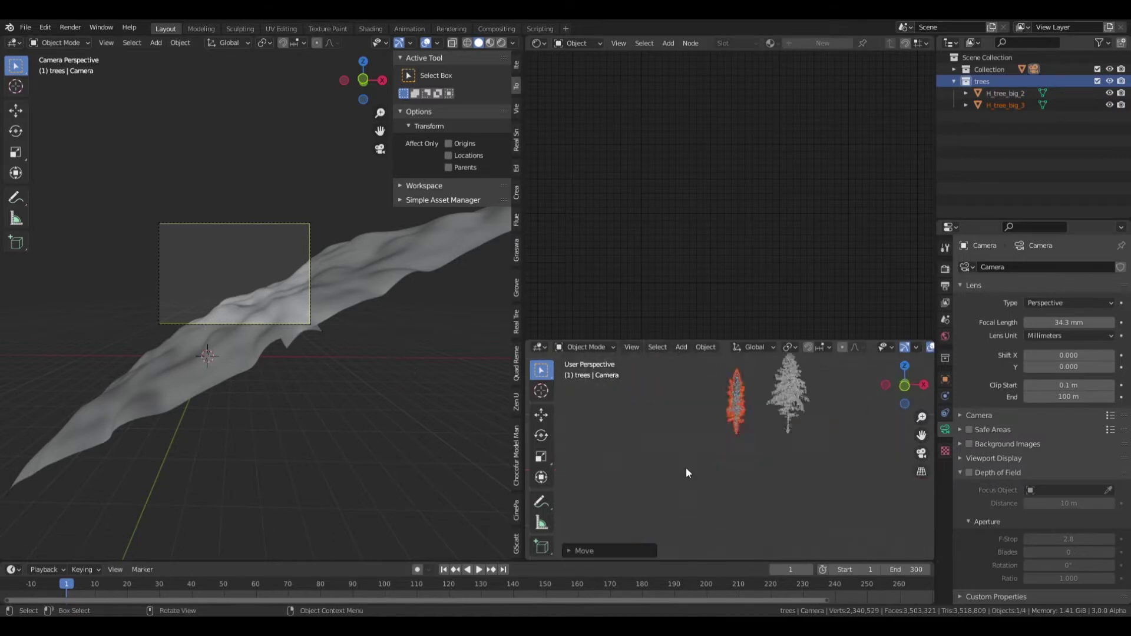
key(ctrl+a)
click(663, 448)
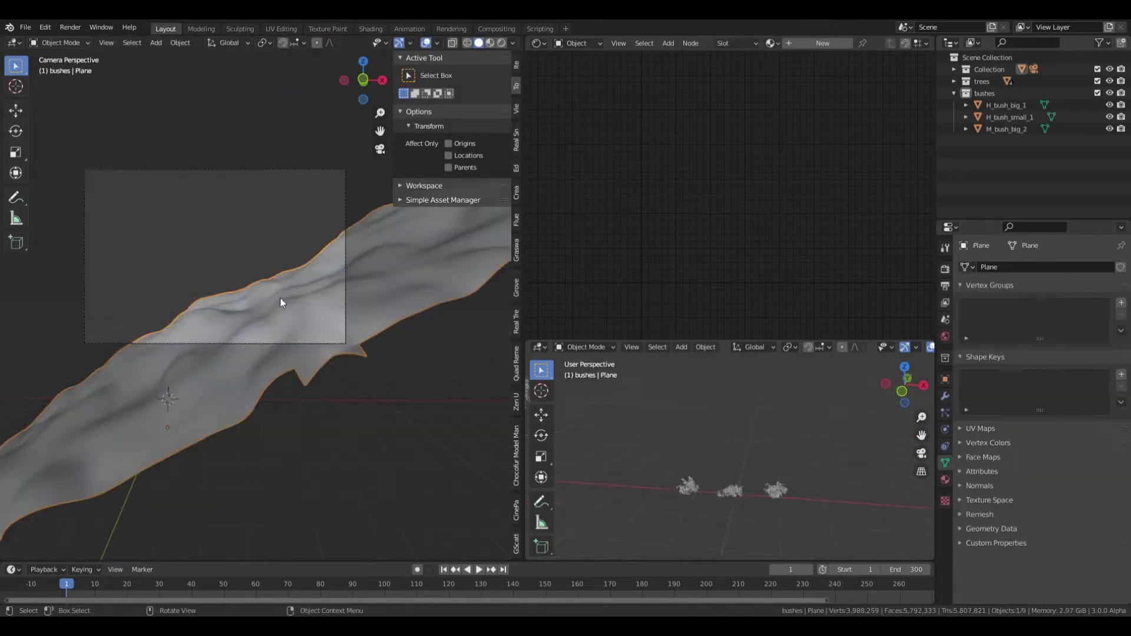
Select the small and large trees in turn, then reselect the terrain plane
click(670, 433)
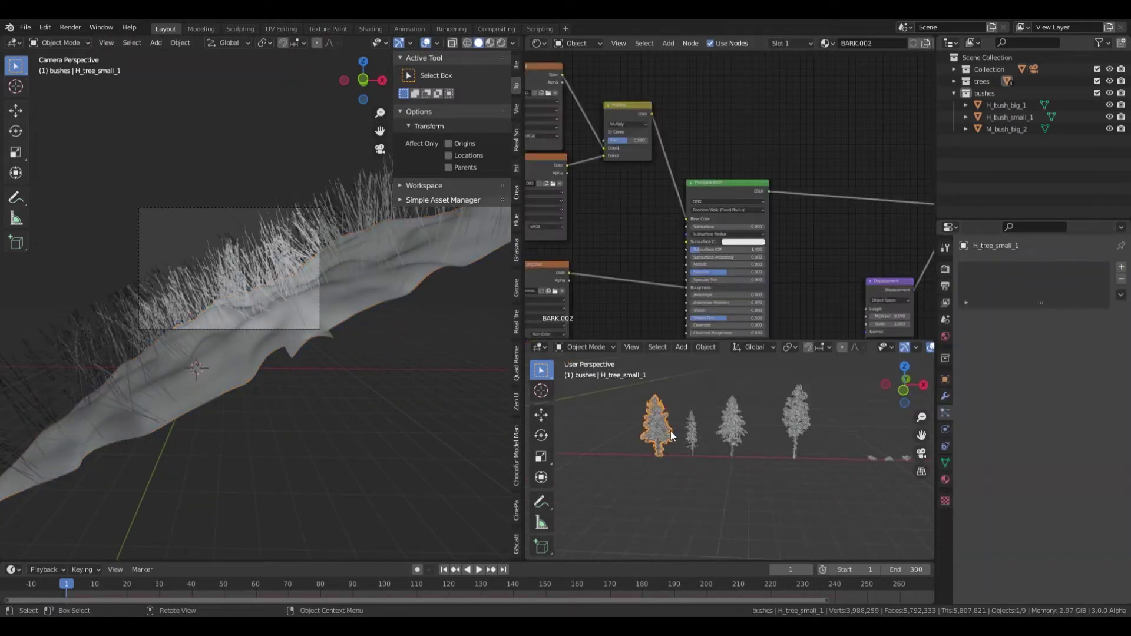
click(765, 445)
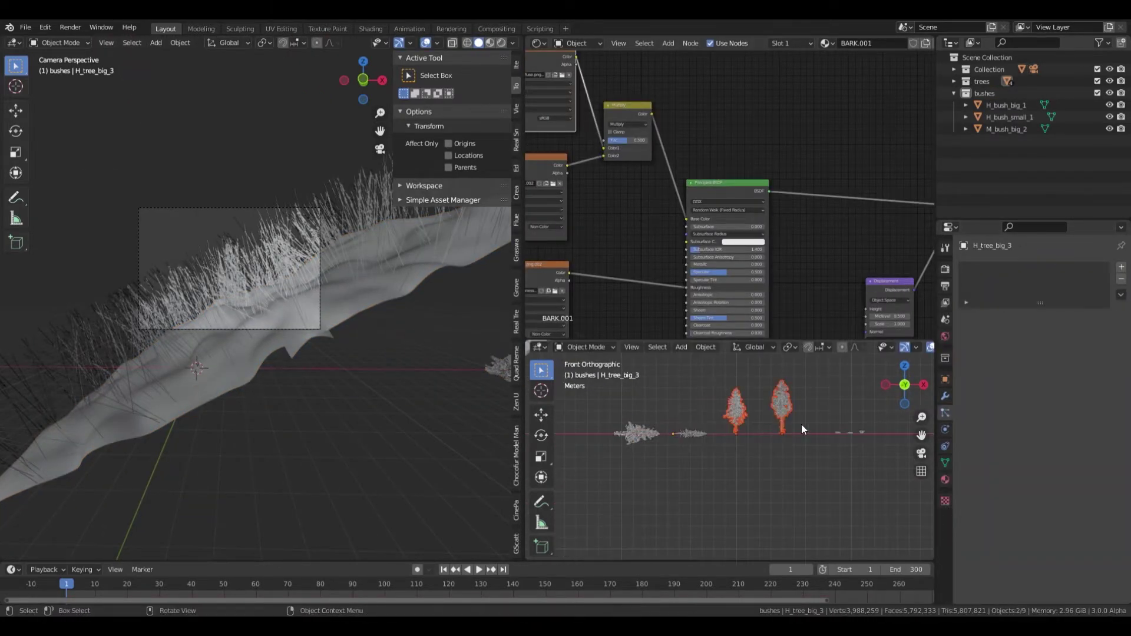
click(783, 403)
right_click(807, 399)
click(688, 447)
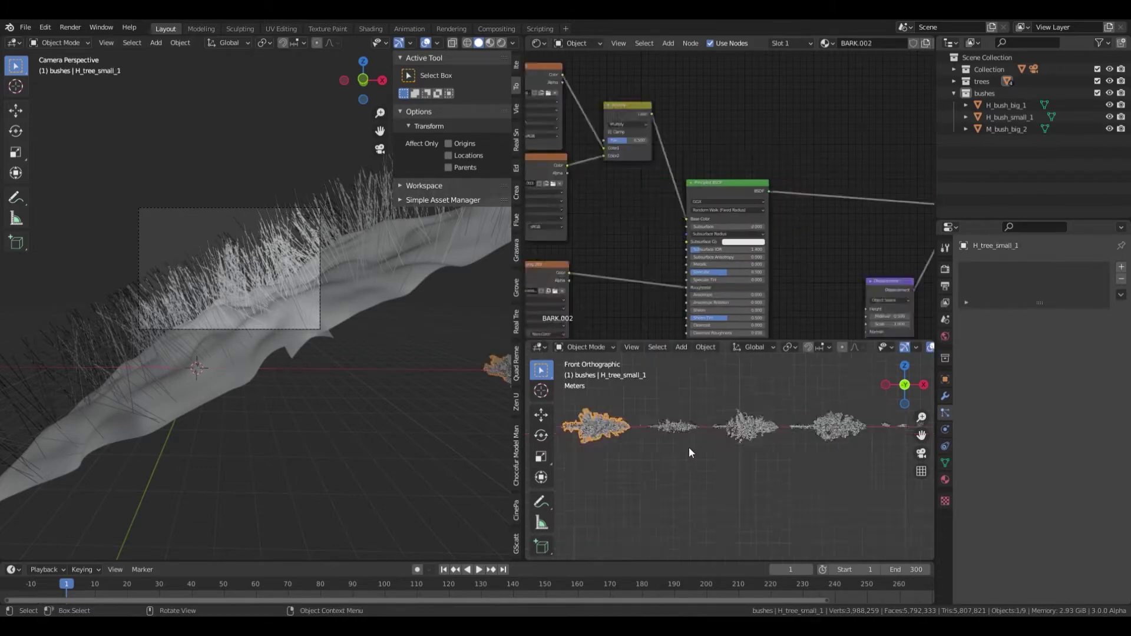
Add and rename a terrain vertex group, then weight-paint a wedge of the slope at full weight
click(945, 463)
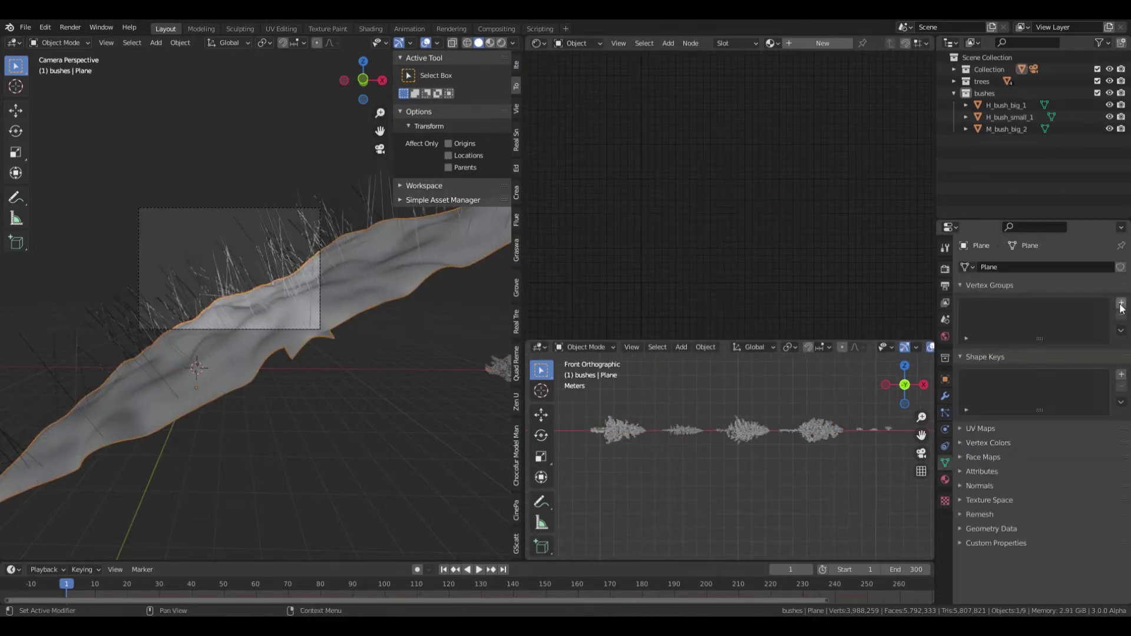
click(1121, 303)
double_click(1011, 306)
key(ctrl+Tab)
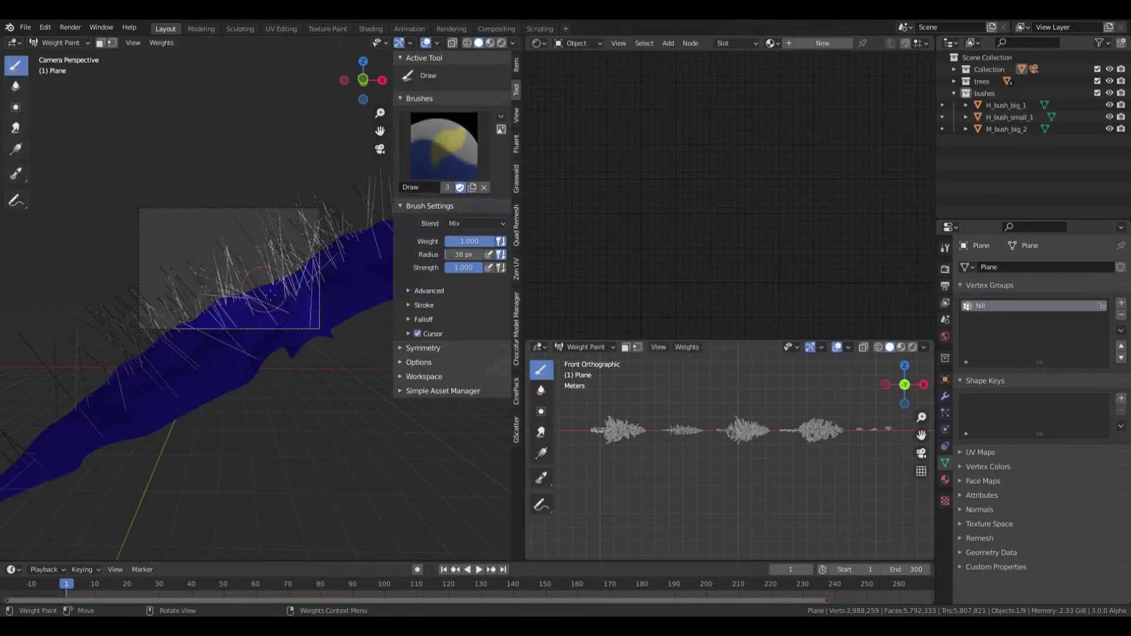
key(KP_7)
mouse_move(636, 447)
mouse_down()
mouse_move(716, 457)
mouse_move(703, 471)
mouse_up()
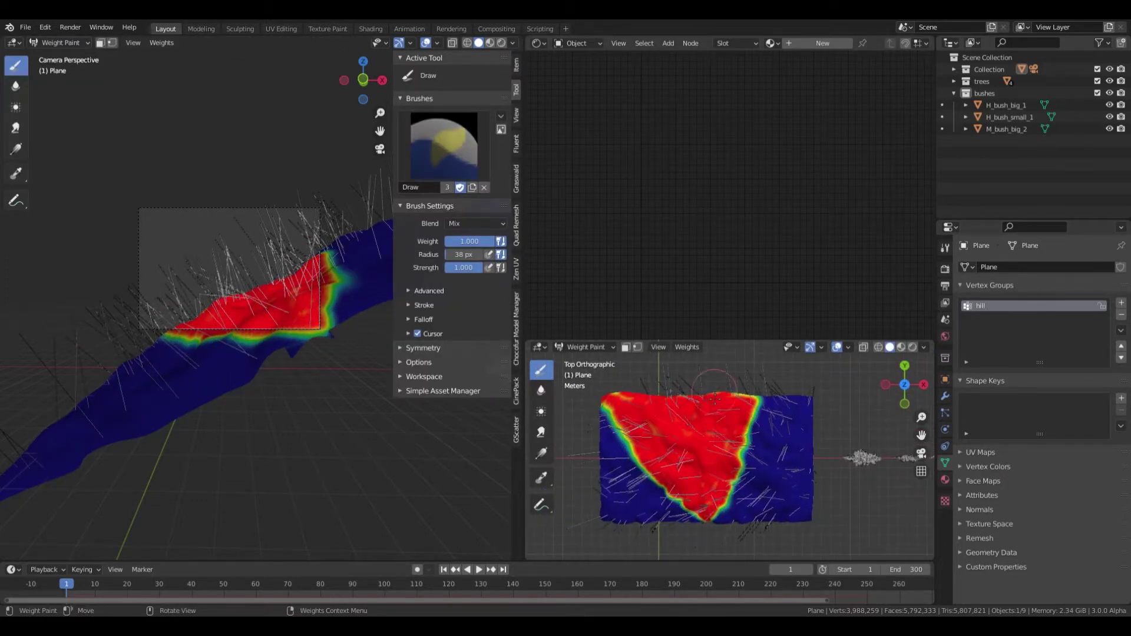
key(ctrl+Tab)
click(944, 414)
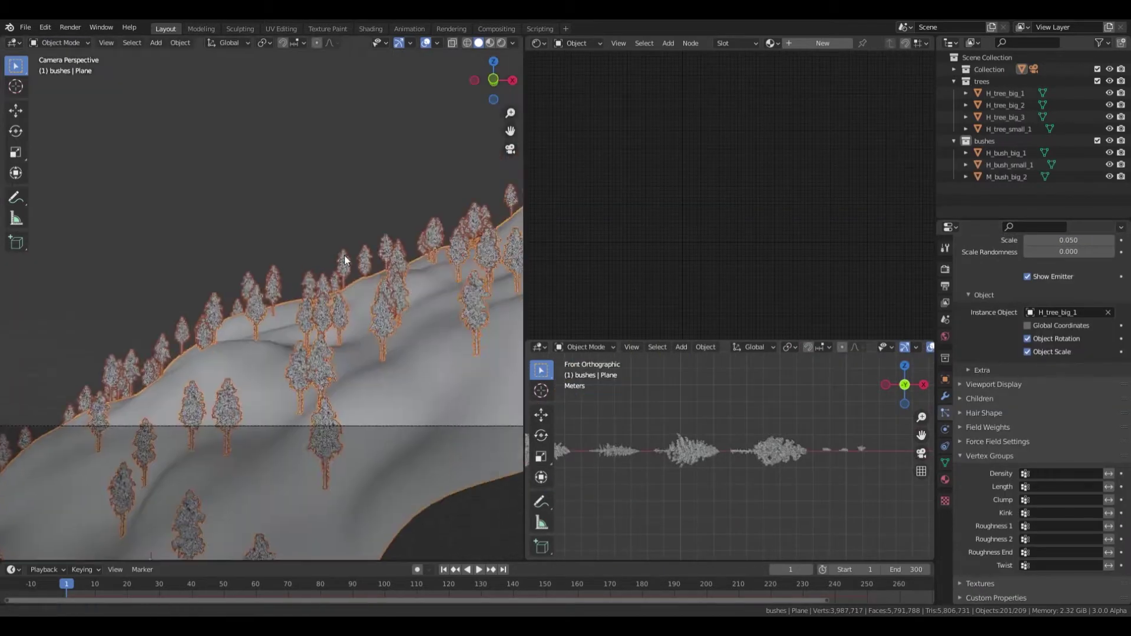
Set H_tree_big_2 as the instanced object of a particle system
scroll(975, 574, up, 5)
scroll(975, 574, up, 5)
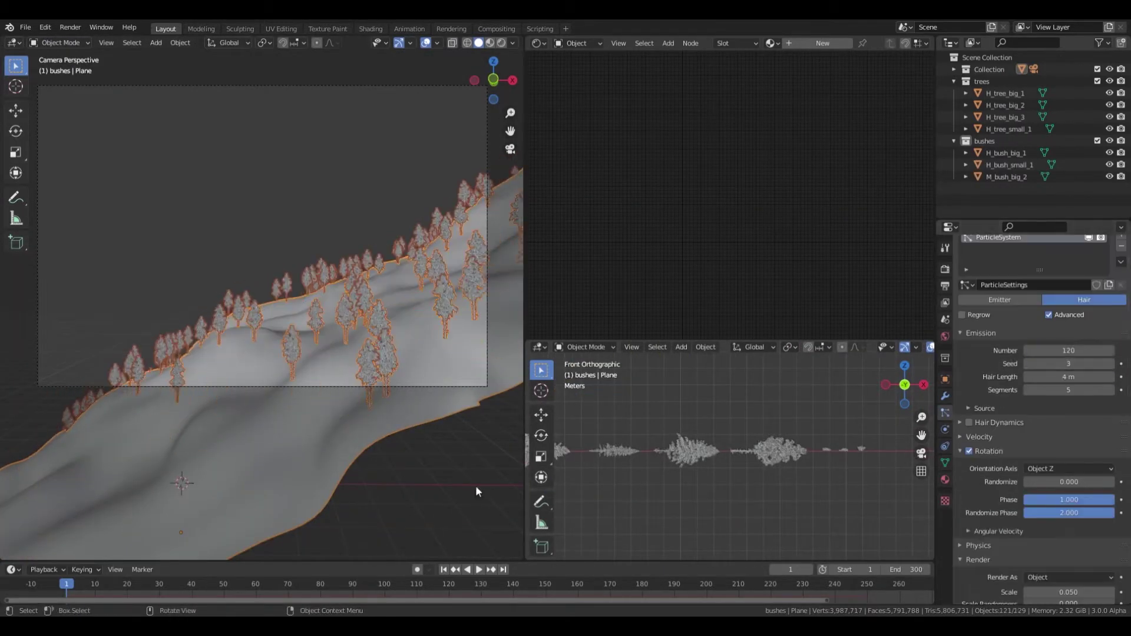
scroll(1067, 318, down, 8)
scroll(1055, 347, down, 8)
click(1048, 362)
click(1055, 412)
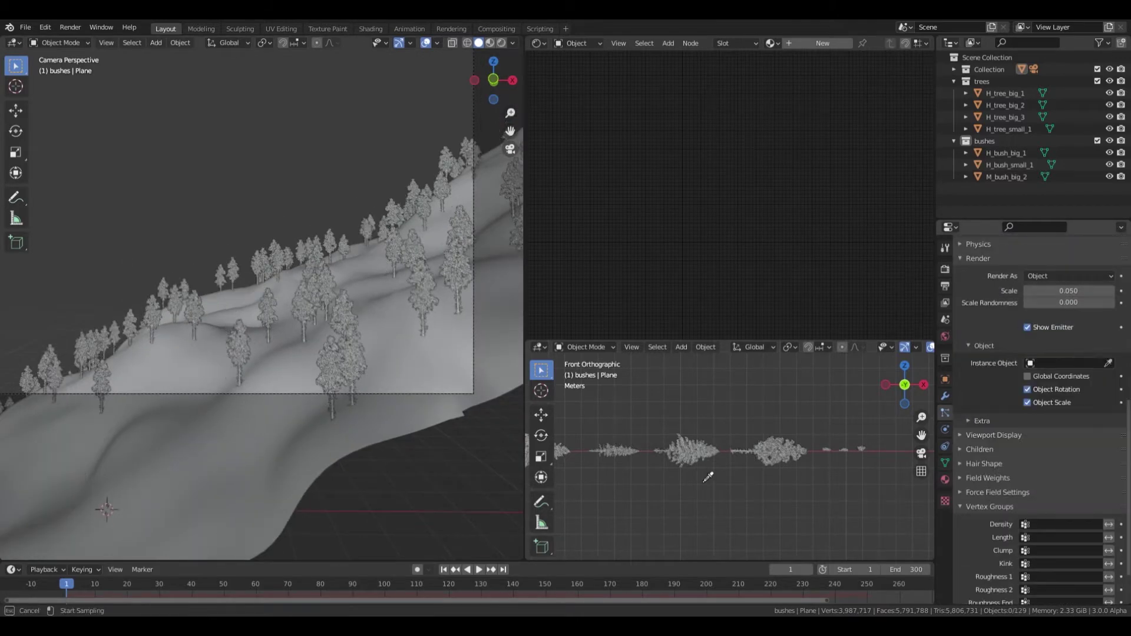
scroll(1040, 483, down, 2)
scroll(1099, 444, up, 15)
scroll(1099, 459, down, 8)
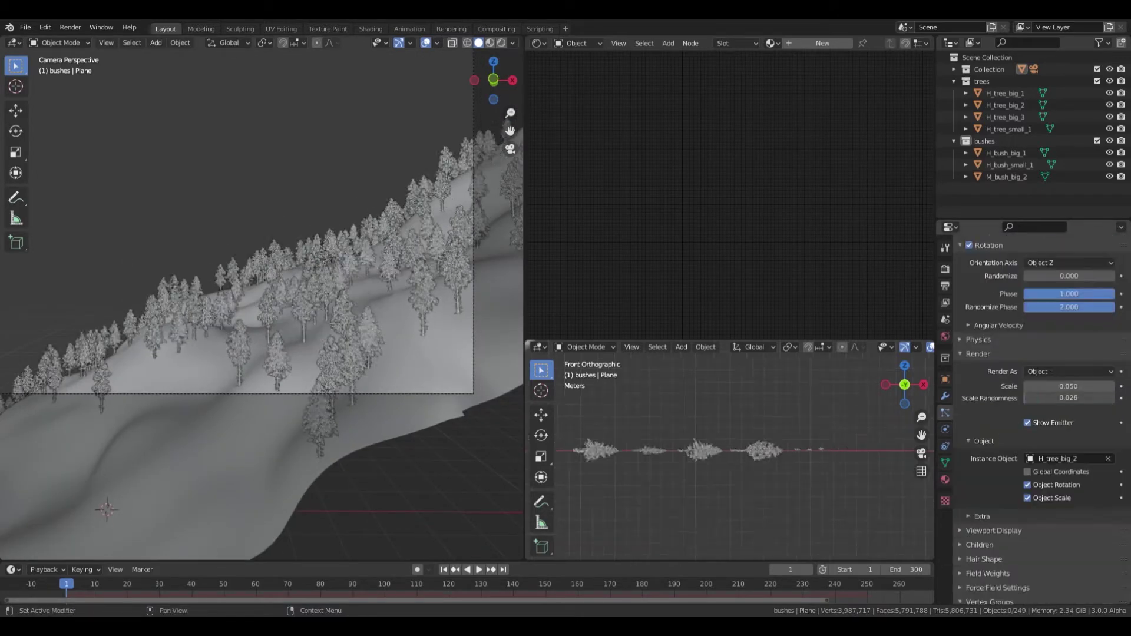
scroll(1099, 413, up, 8)
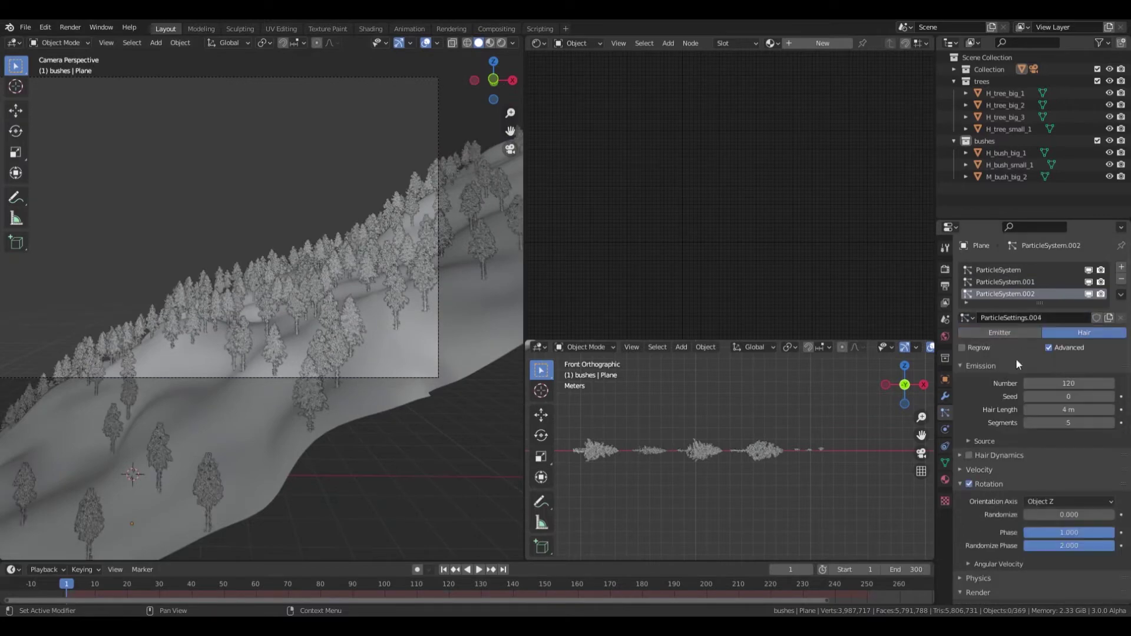
scroll(1036, 383, down, 10)
Set H_tree_small_1 as the instanced object of the next particle system
click(1067, 360)
click(1109, 360)
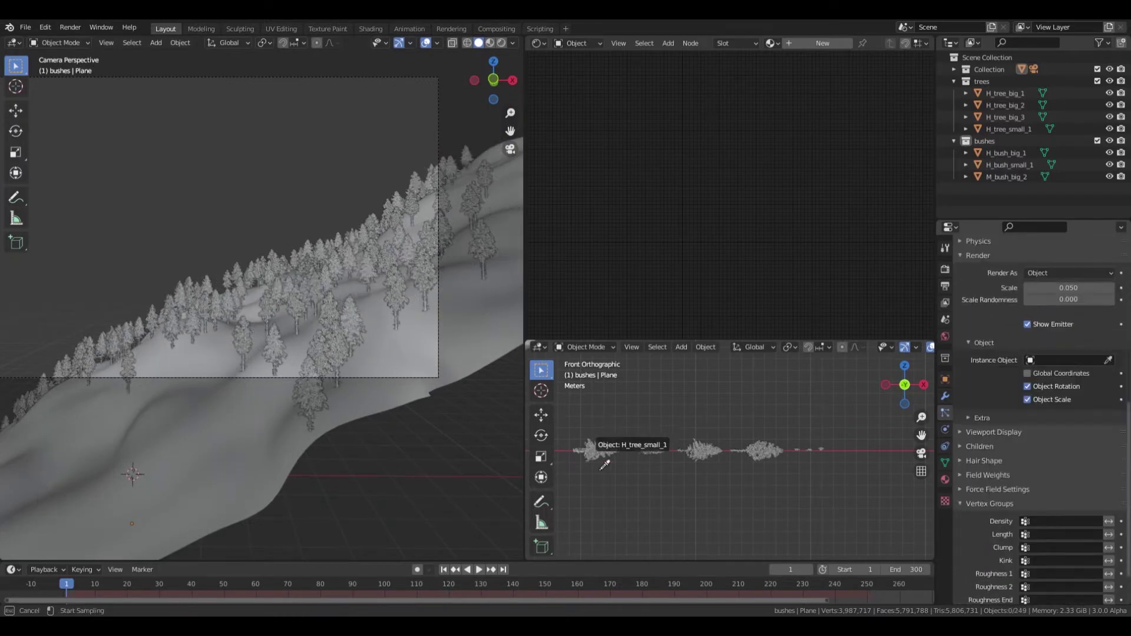
click(604, 464)
scroll(1071, 428, down, 2)
scroll(1038, 395, up, 12)
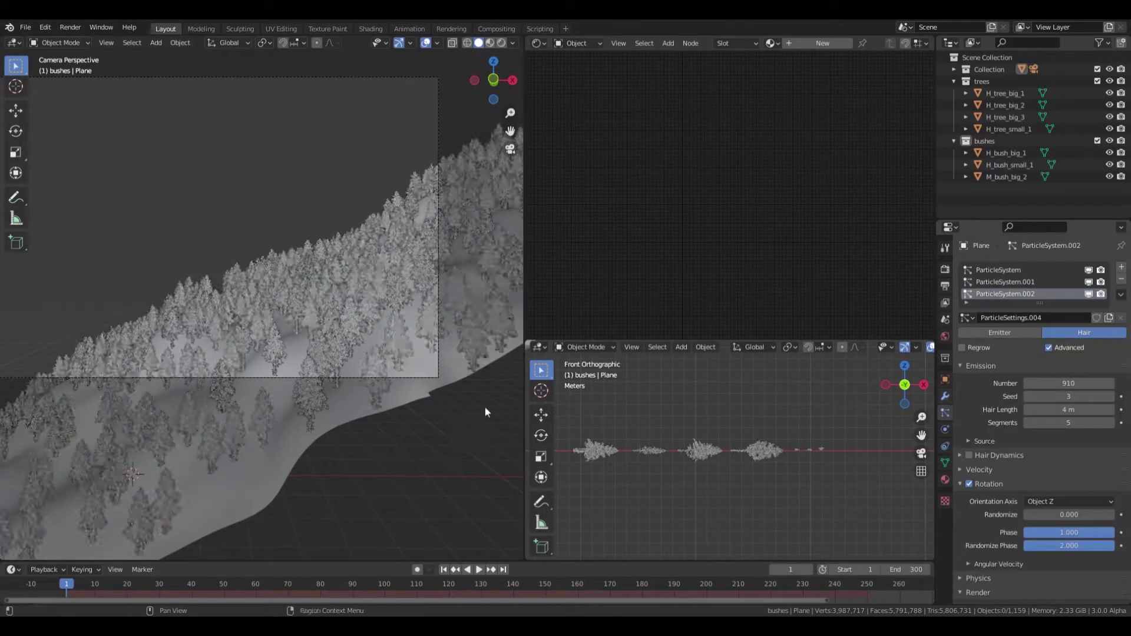
scroll(485, 408, up, 2)
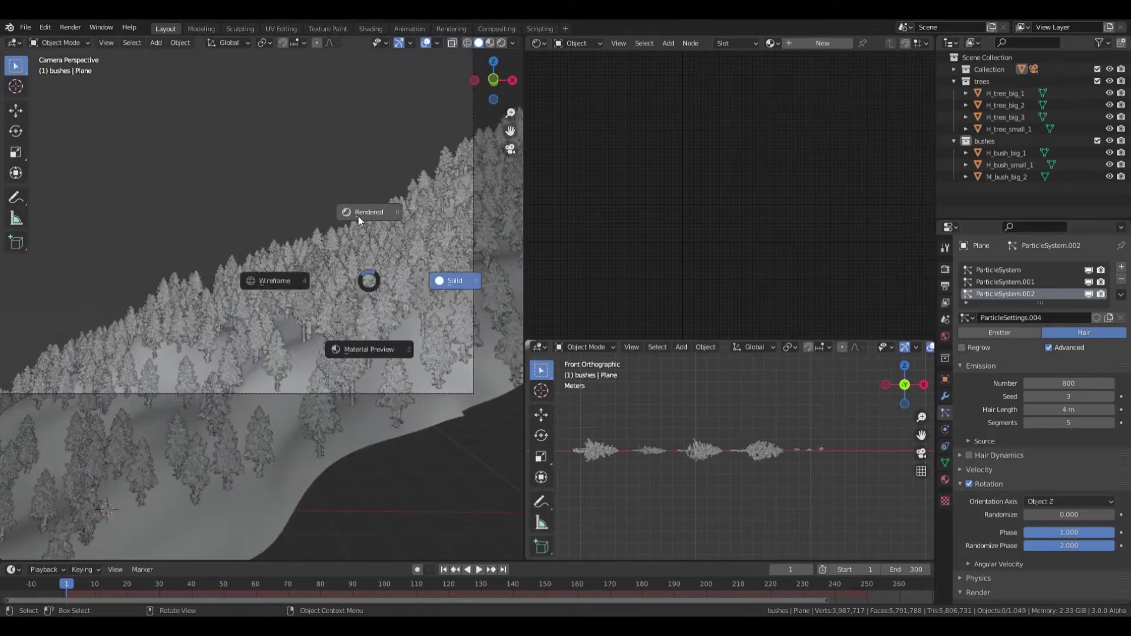
Briefly preview rendered shading, then enter 6 in the scattered tree count
click(367, 226)
key(z)
click(367, 271)
scroll(419, 329, up, 2)
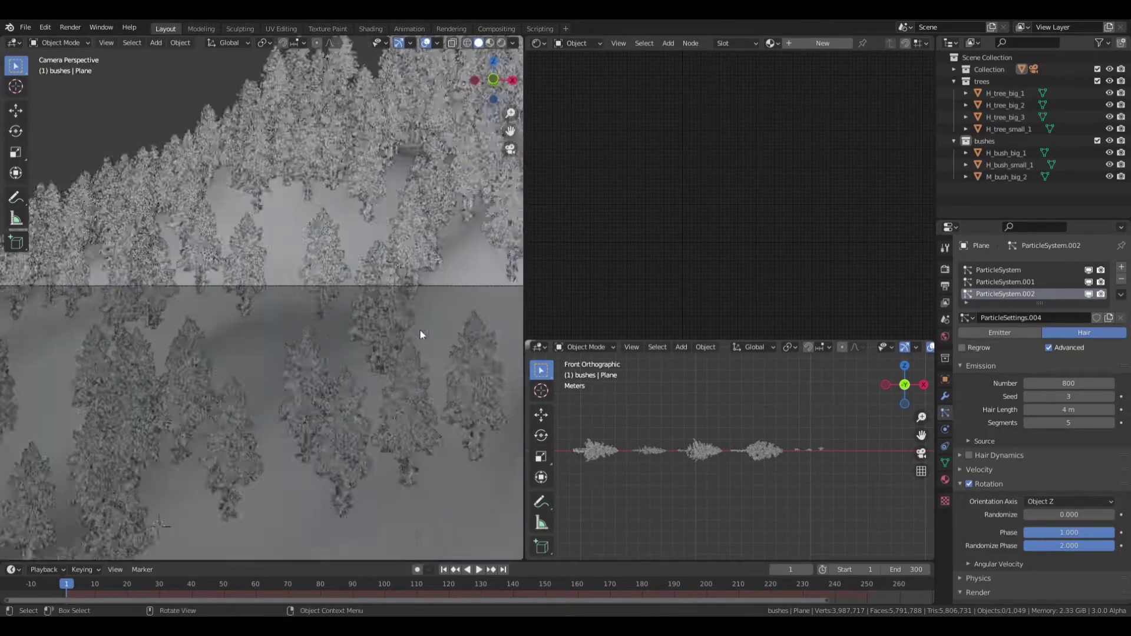
click(1068, 383)
text(6)
key(Return)
scroll(343, 361, down, 3)
Render the new particle system as instanced objects, undoing an accidental scale change
scroll(1055, 307, down, 6)
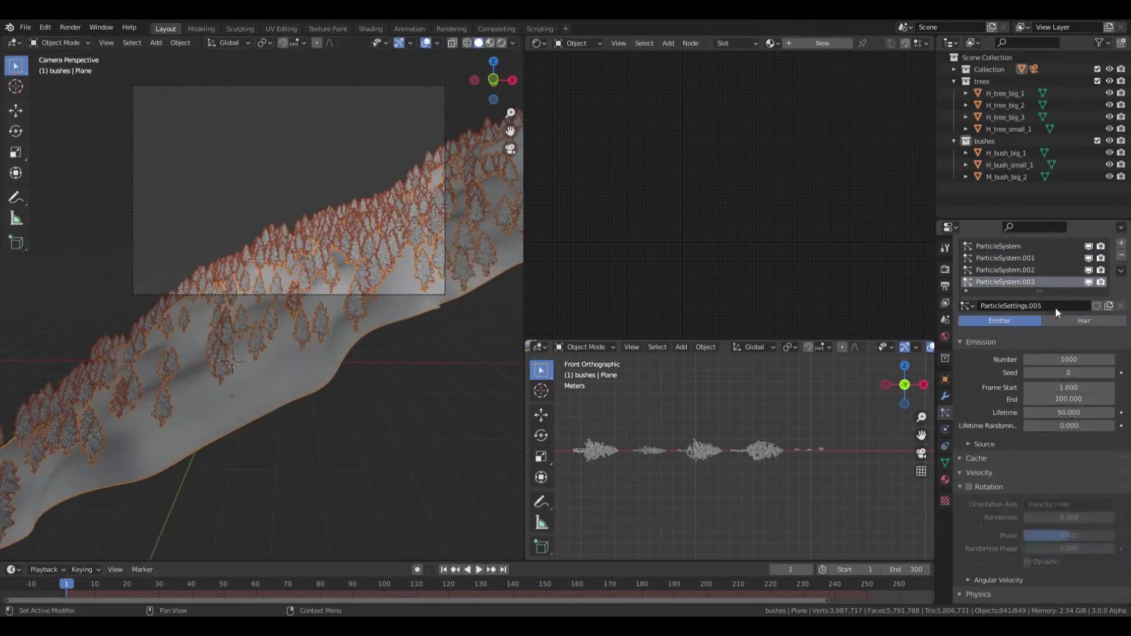
click(1046, 406)
click(1047, 419)
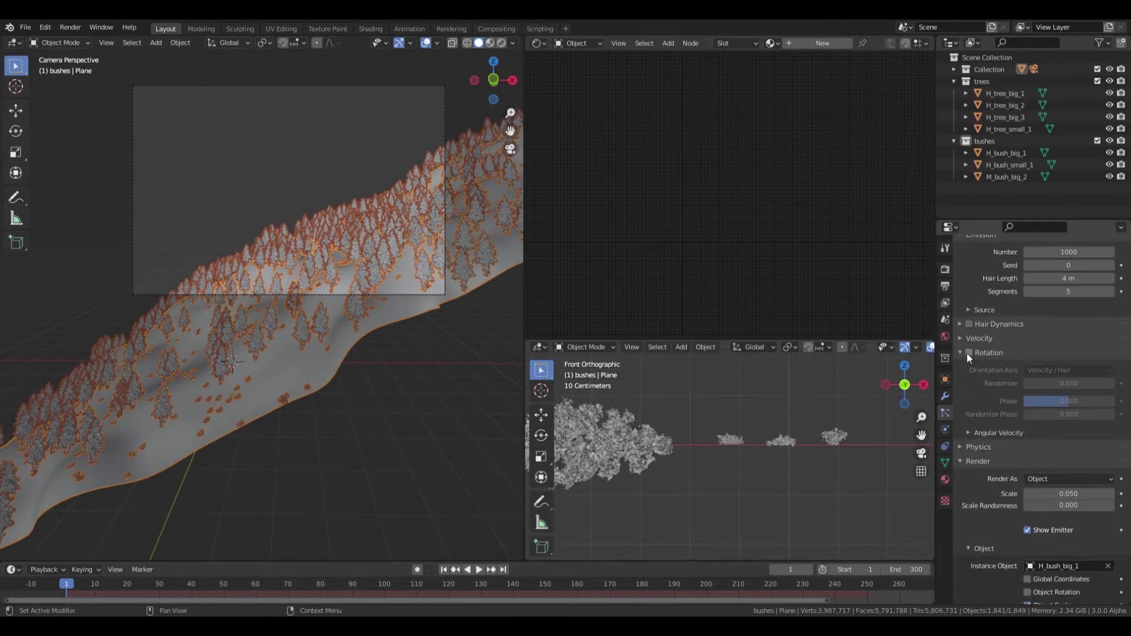
drag(1022, 423, 1060, 423)
click(737, 443)
key(ctrl+z)
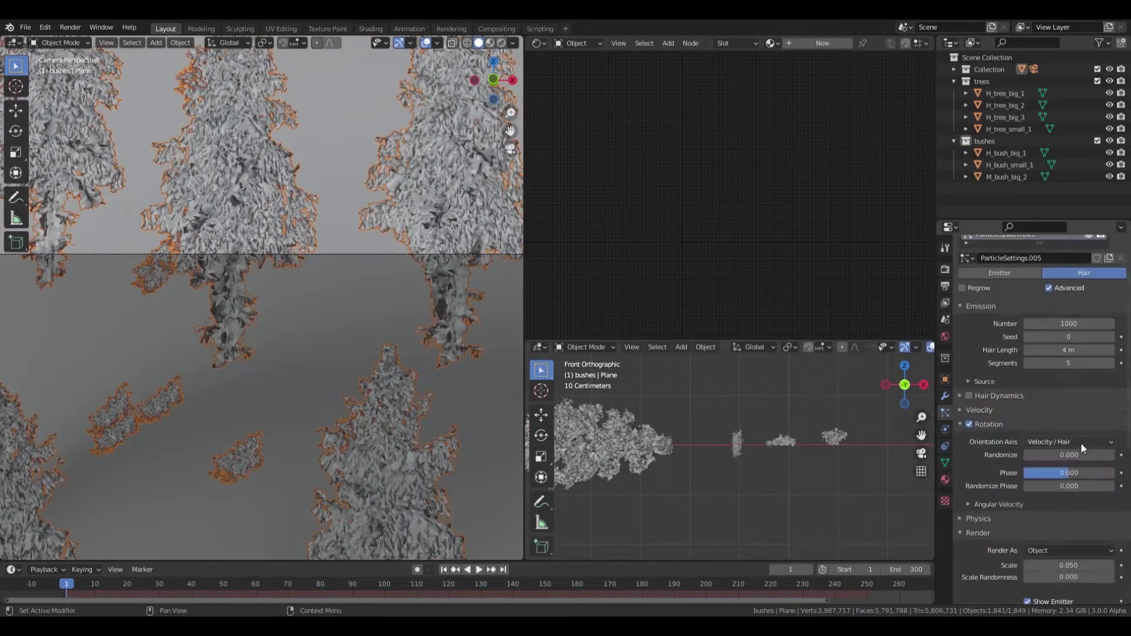
key(ctrl+z)
key(ctrl+z)
scroll(1036, 412, up, 1)
Set the tree count to 400, randomize rotation, and remove the density vertex group
click(1089, 356)
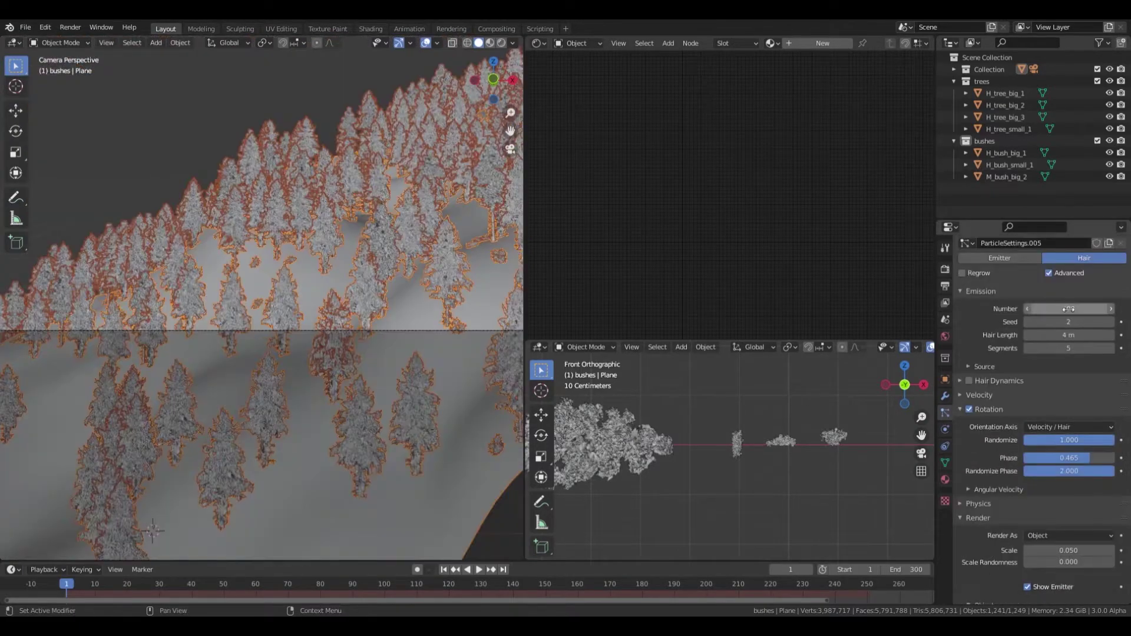
drag(1068, 309, 1036, 309)
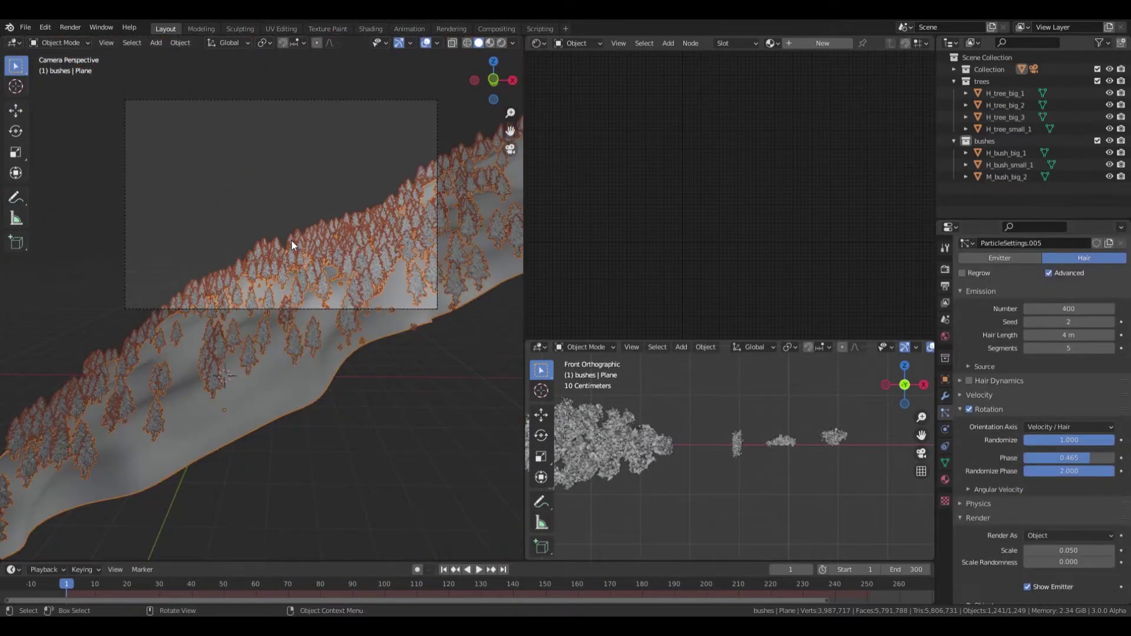
scroll(1036, 353, up, 3)
scroll(1001, 412, down, 10)
scroll(964, 460, down, 5)
key(ctrl+z)
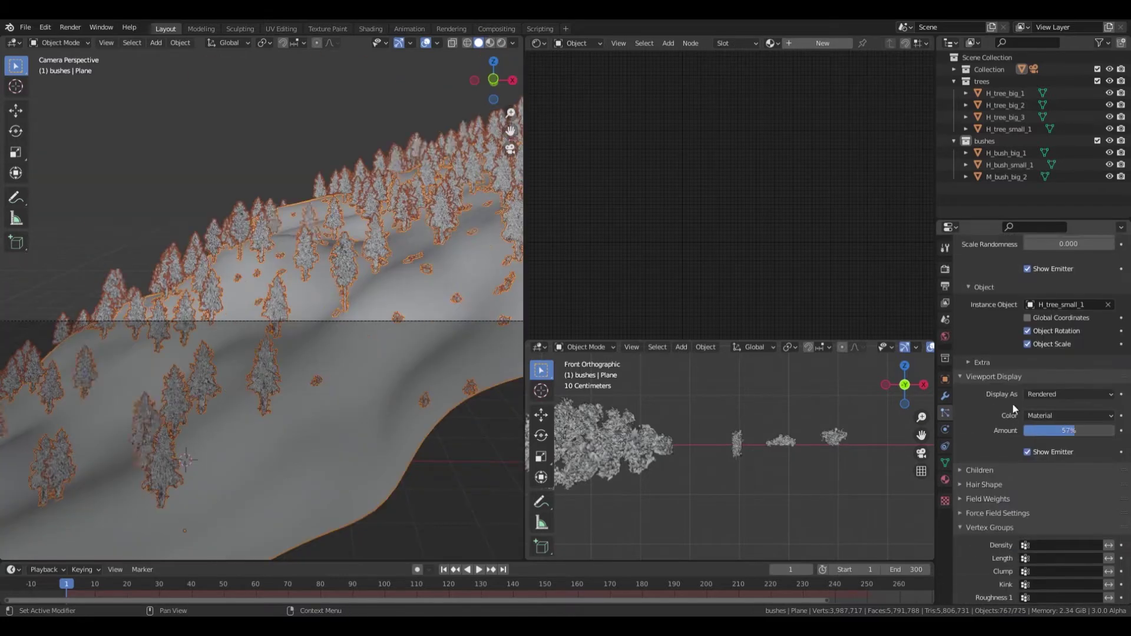
Create a new material for the ground plane and start renaming it
click(945, 479)
click(1016, 314)
double_click(1015, 269)
Name the material 'surface' and display the brown mud leaves diffuse image against the ground's UVs
text(surface)
scroll(702, 180, up, 5)
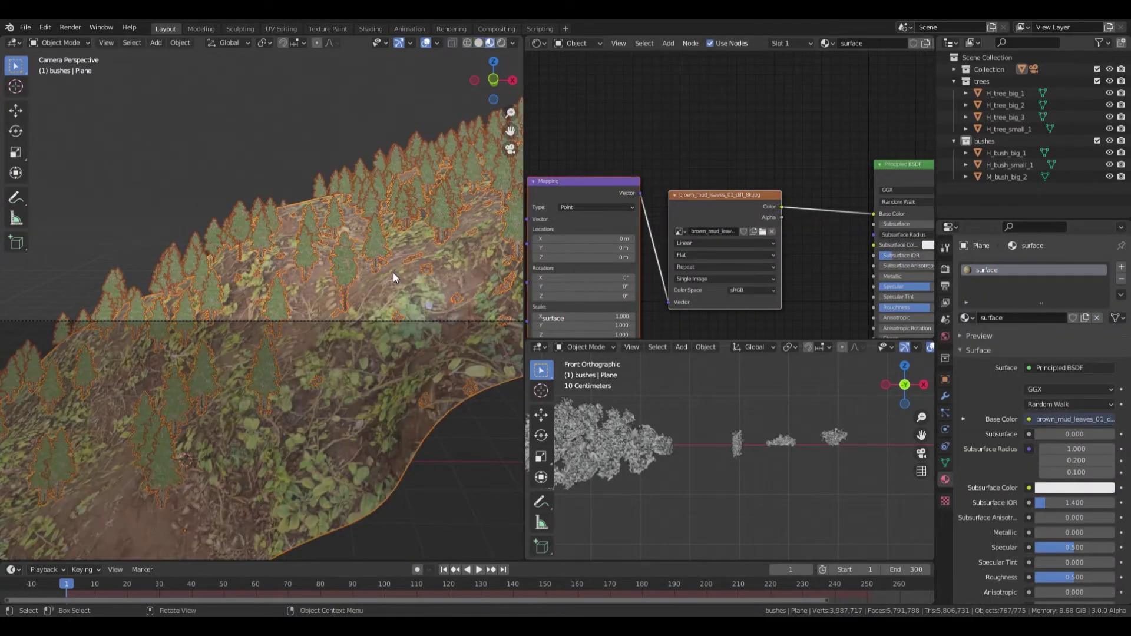
key(shift+F10)
click(676, 348)
text(brow)
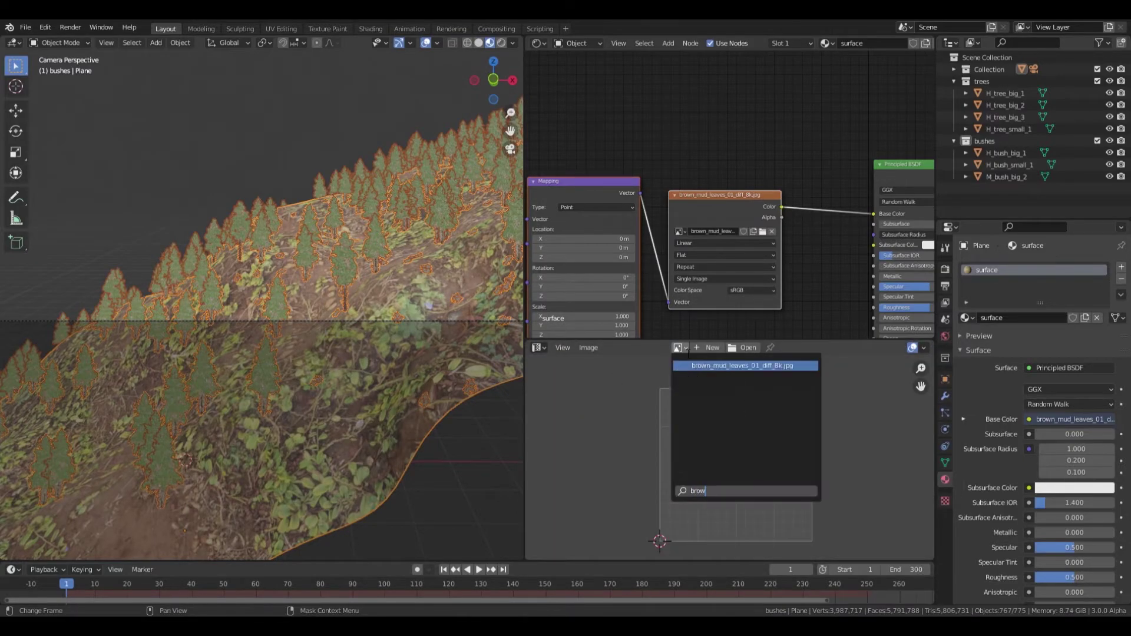
click(724, 366)
key(Tab)
key(a)
scroll(631, 453, up, 3)
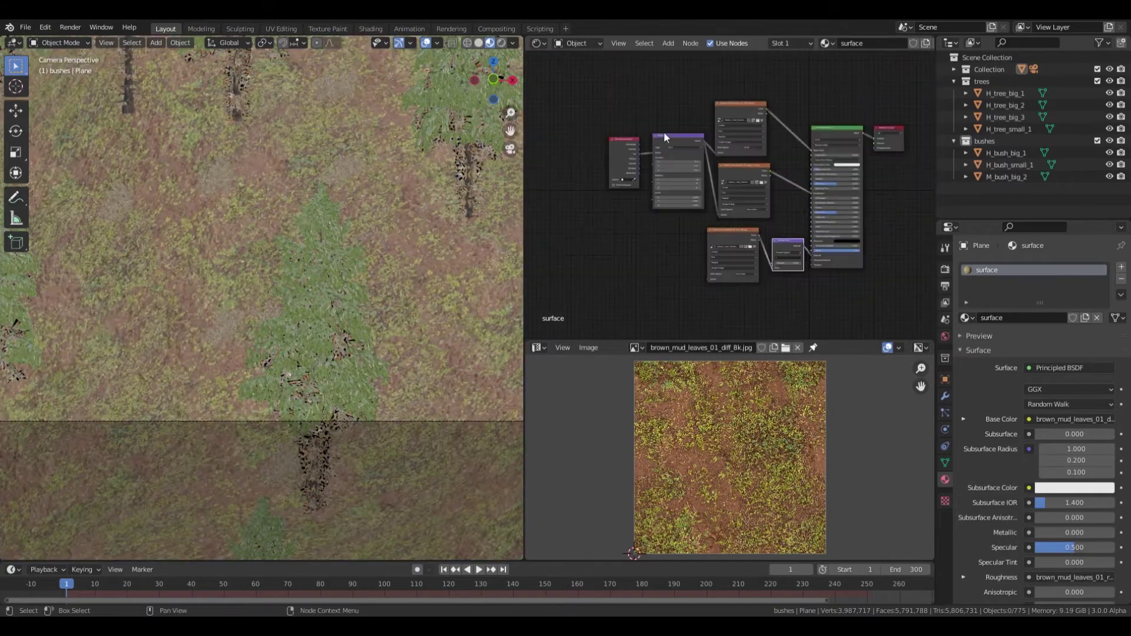
Link the Mapping output to the normal-map texture and preview in Rendered shading
drag(602, 93, 703, 309)
key(z)
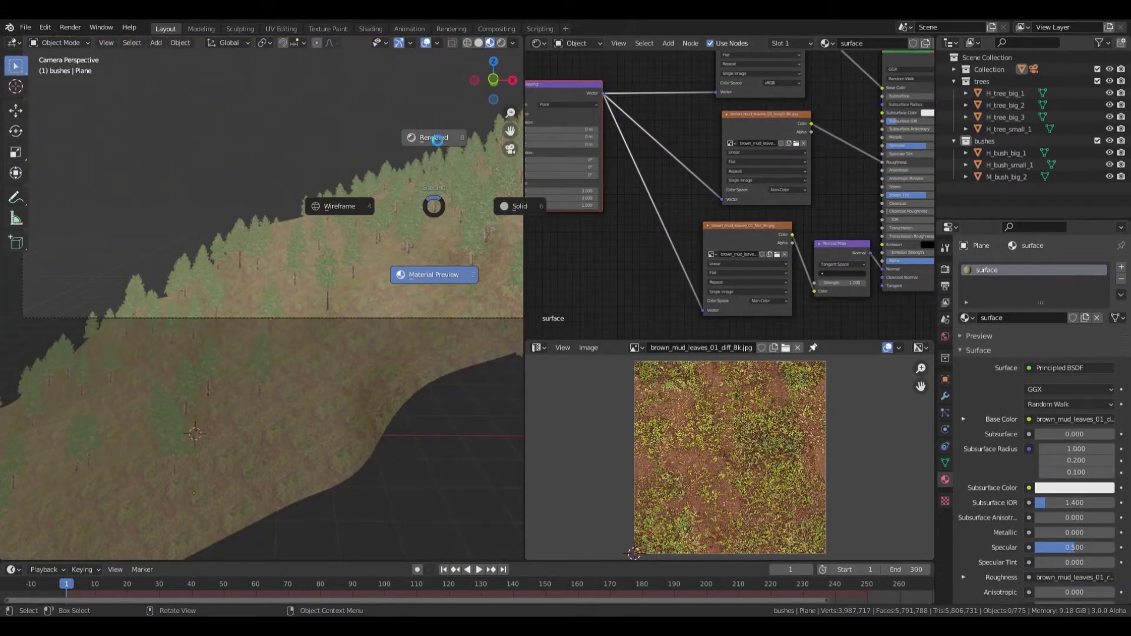
click(437, 139)
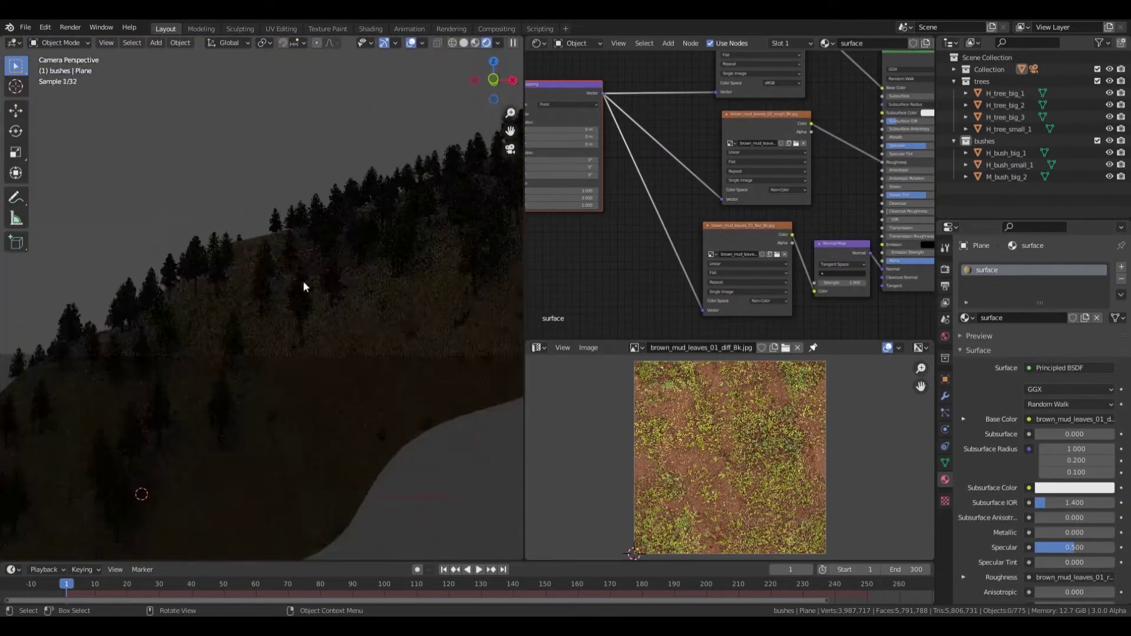
Make the world colour an overcast07_EXR.exr environment texture, with a Mapping node rotating it 19.1° on X
click(945, 336)
click(1037, 339)
click(901, 380)
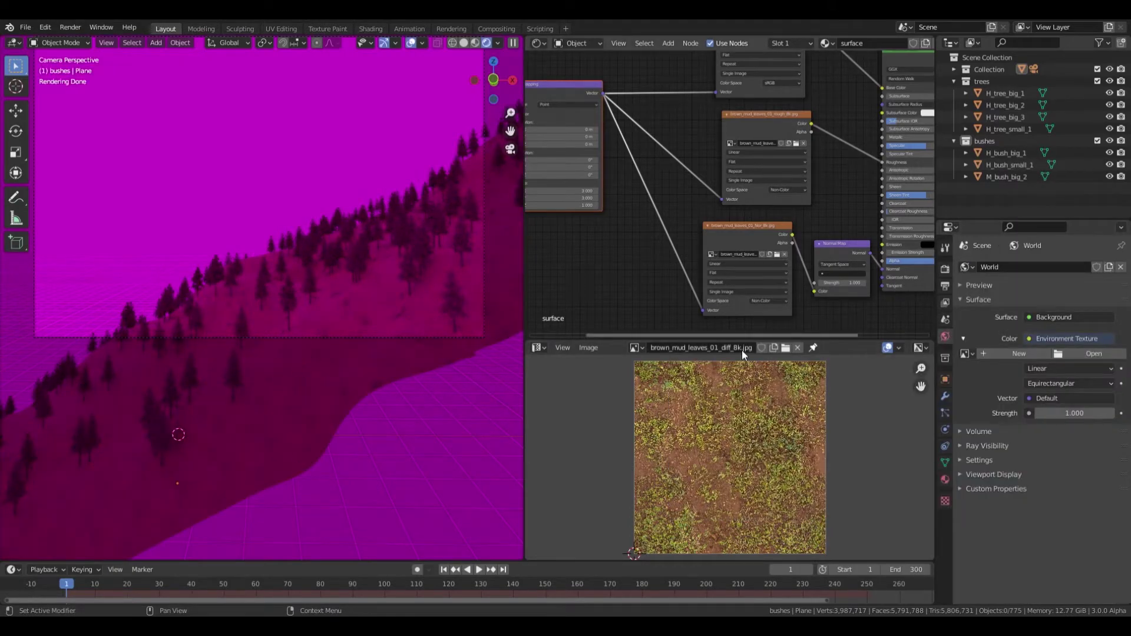
click(576, 43)
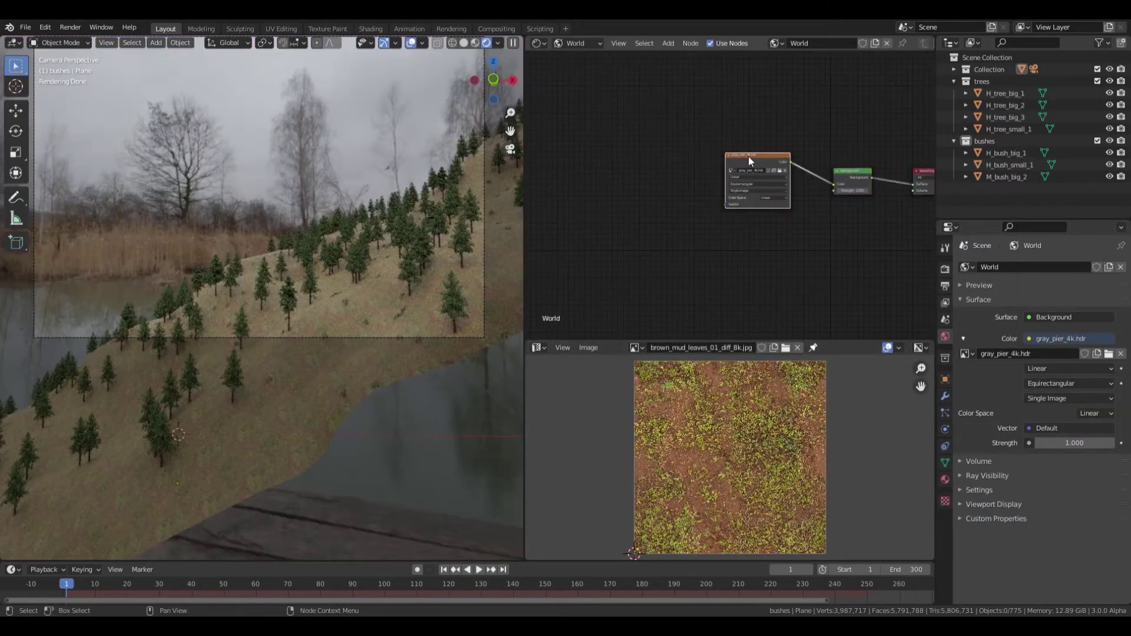
key(ctrl+t)
mouse_move(648, 220)
mouse_down()
mouse_move(625, 219)
mouse_move(665, 219)
mouse_move(590, 228)
mouse_move(683, 209)
mouse_up()
middle_drag(933, 165, 851, 167)
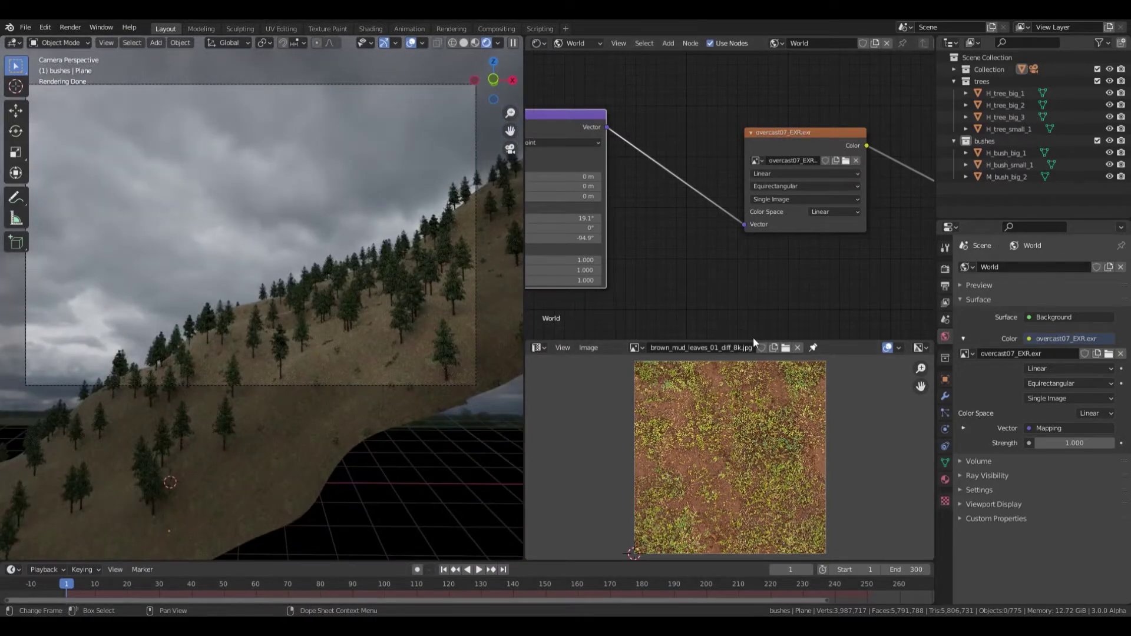
Add a Sun light to the scene in the lower 3D view and place it
key(shift+F5)
key(shift+a)
click(716, 454)
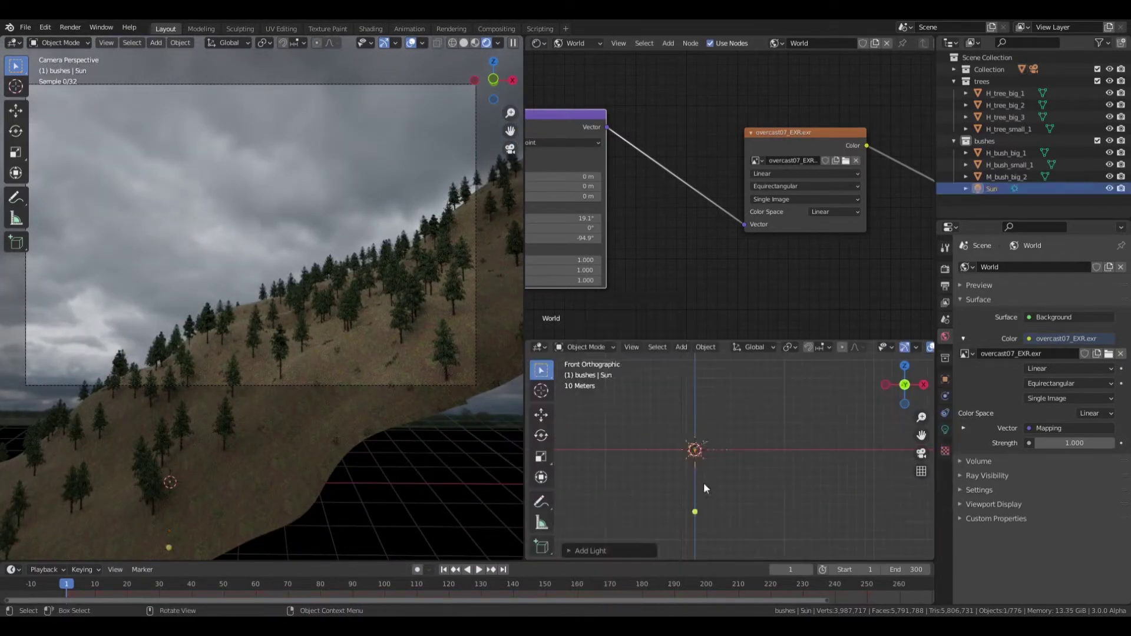
key(g)
click(754, 452)
Tilt the sun across the slope, give it a 1.5° angle, and move it up and right
key(r)
click(780, 517)
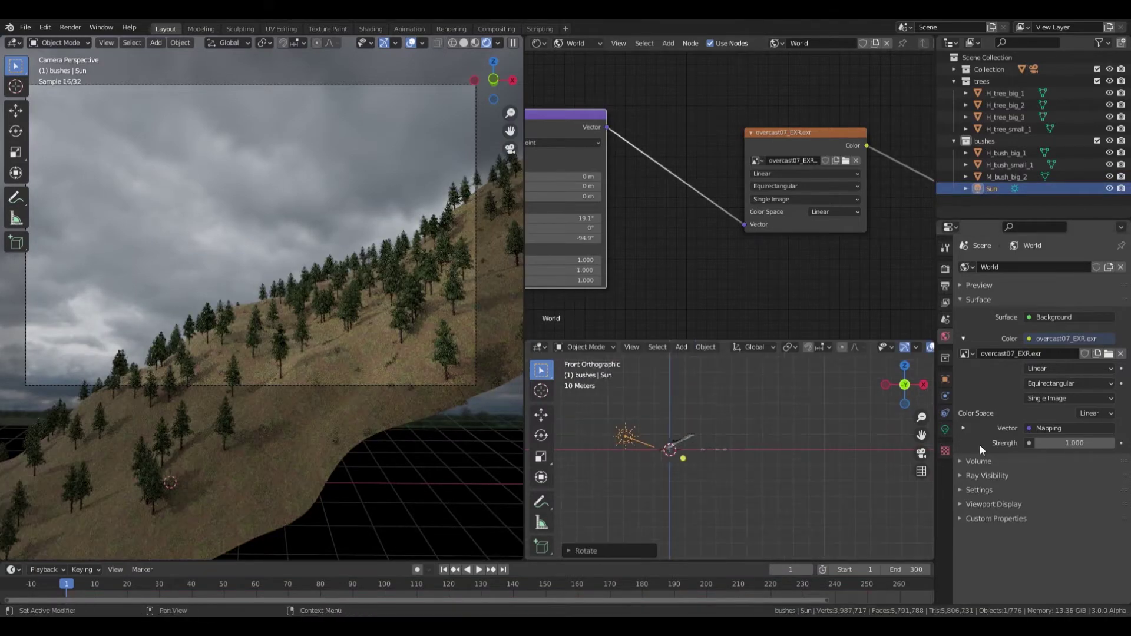
text(1.5)
key(Return)
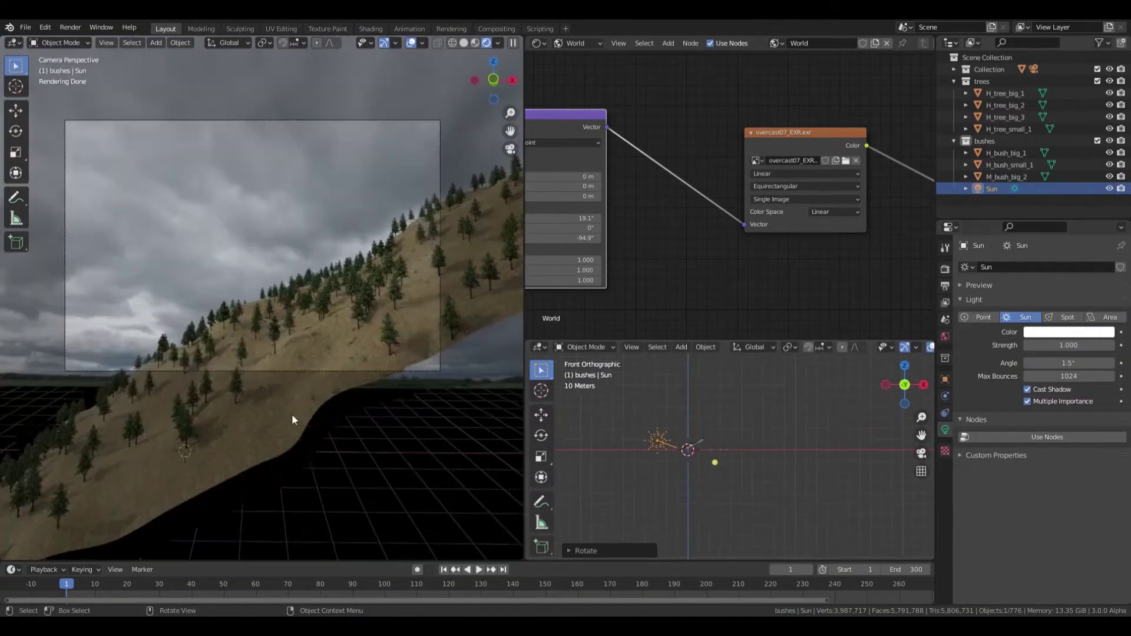
key(KP_7)
key(g)
click(707, 477)
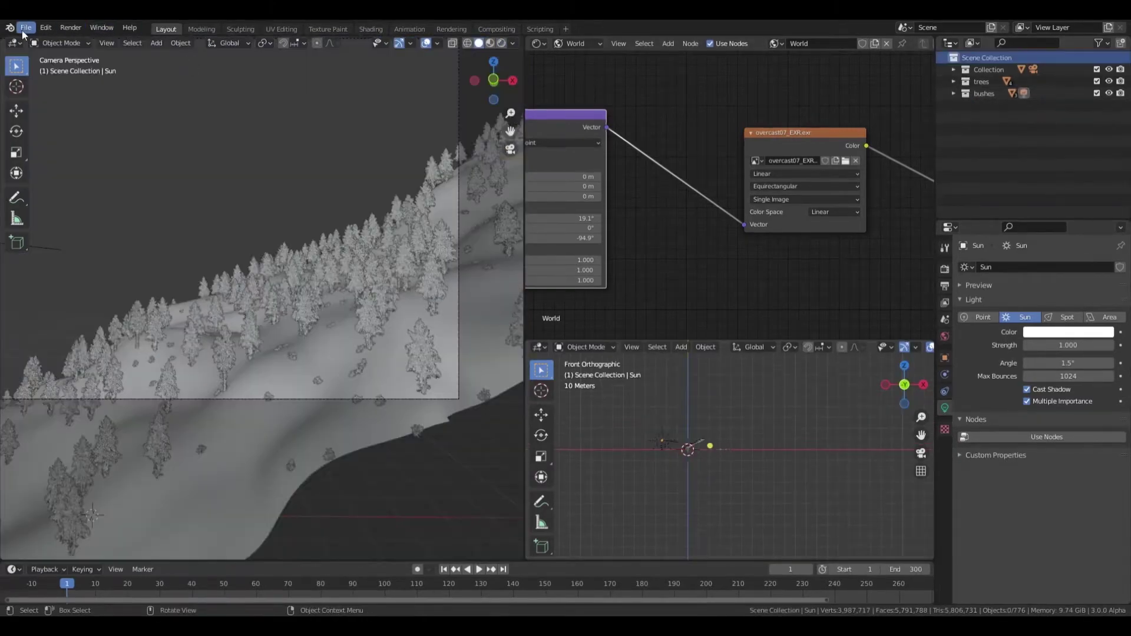
Append the aerial fog collection of fog planes from fog_animation_V2.blend
click(24, 29)
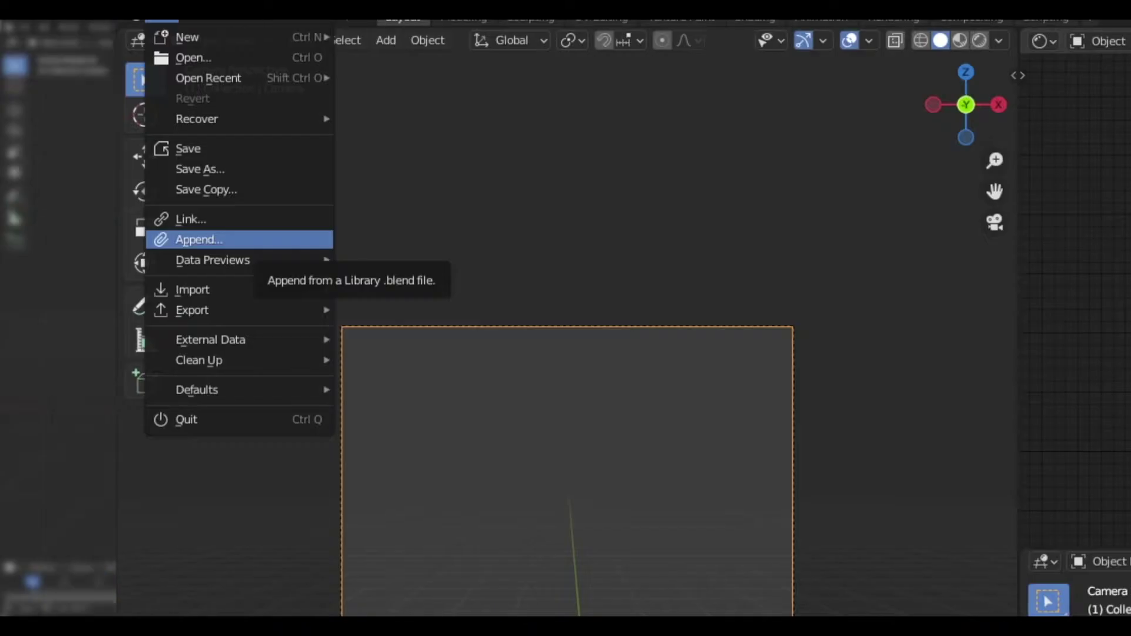
click(61, 154)
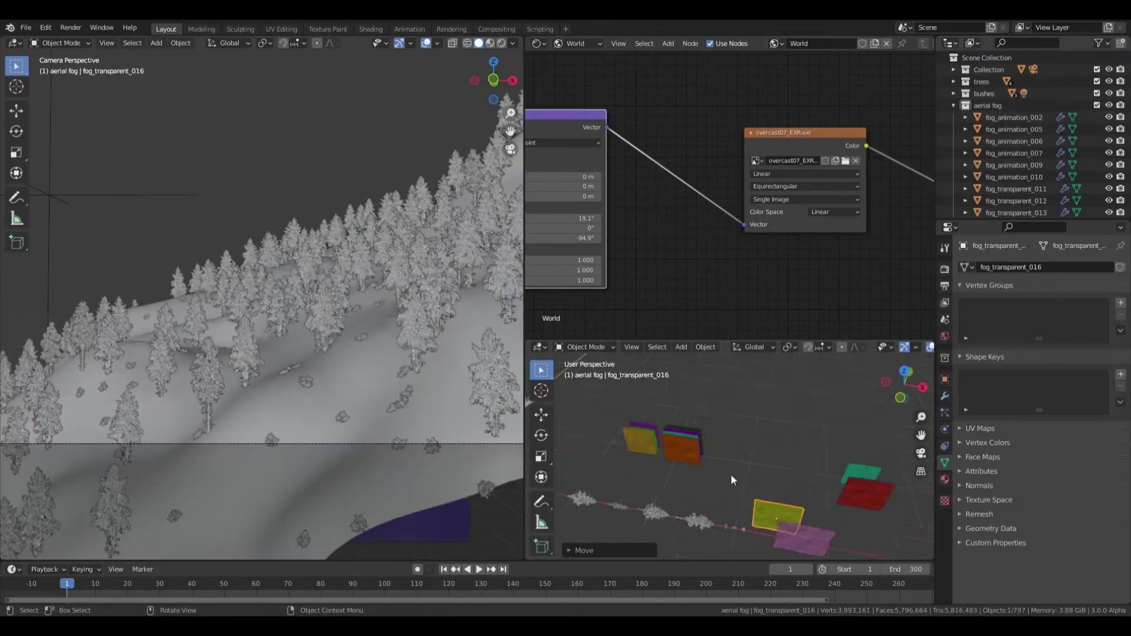
In Rendered shading, raise fog_animation_001 along Z and shrink it over the slope
click(326, 269)
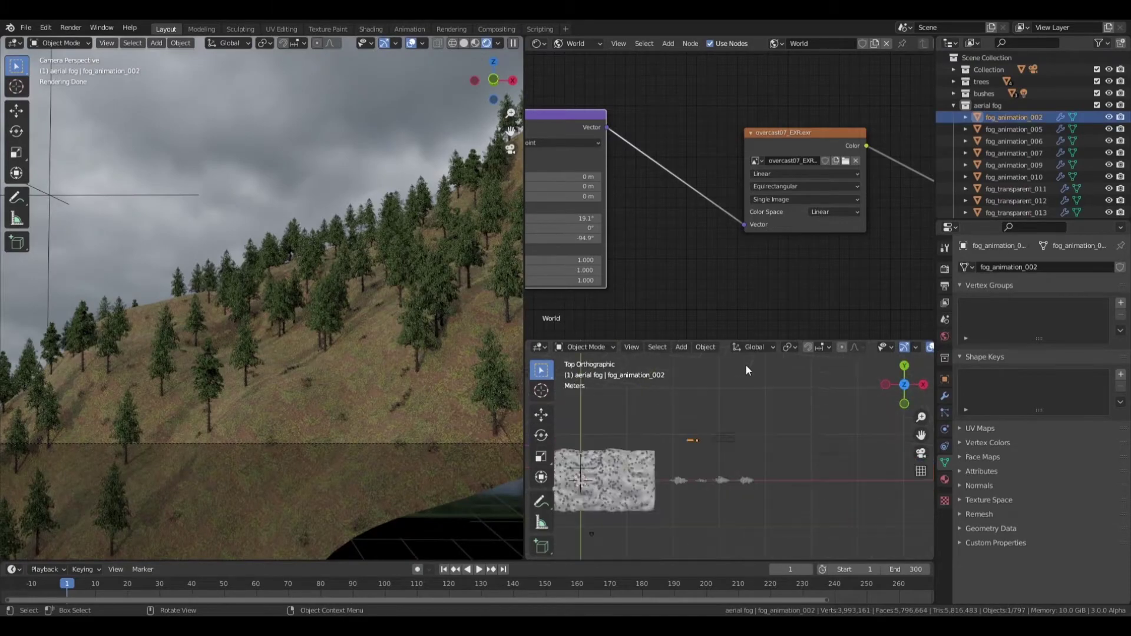
click(1013, 183)
key(KP_Decimal)
middle_drag(705, 497, 736, 471)
key(g)
key(z)
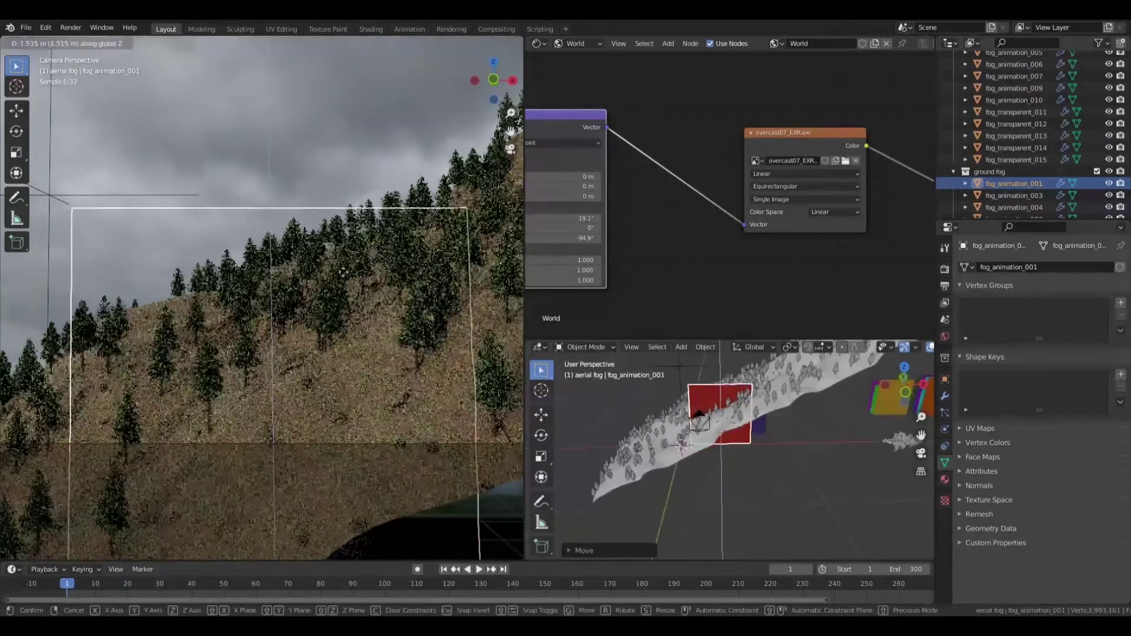
click(319, 207)
key(s)
click(479, 560)
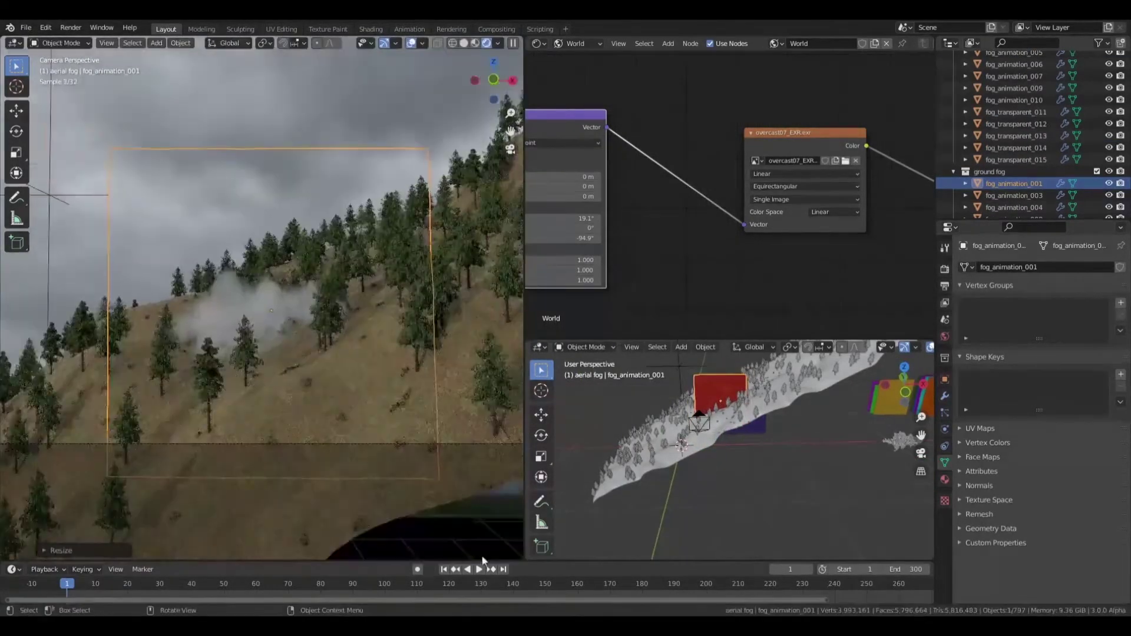
Show the cloud's fog material nodes and set the Fog Color to light grey
click(575, 43)
click(575, 56)
scroll(701, 149, up, 2)
scroll(730, 189, up, 2)
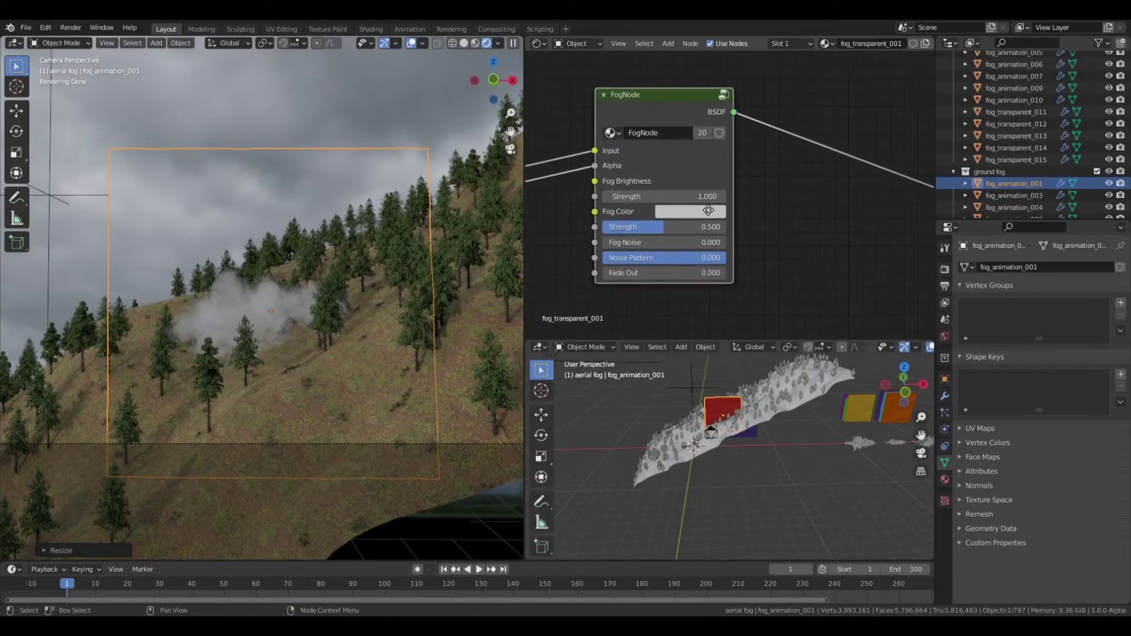
click(749, 212)
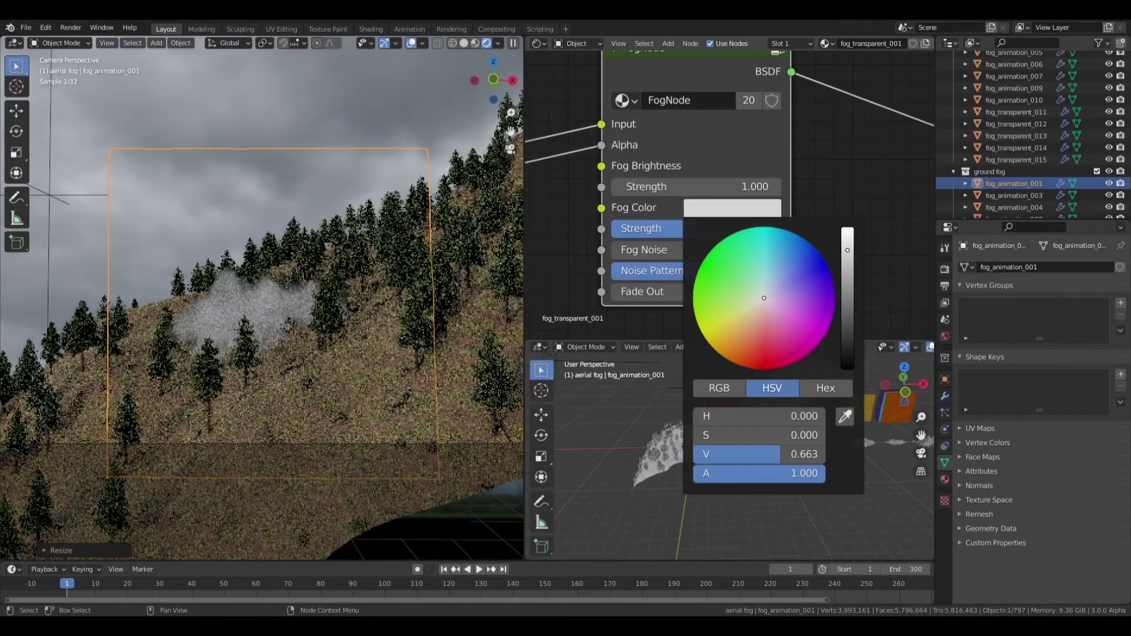
middle_drag(627, 246, 670, 221)
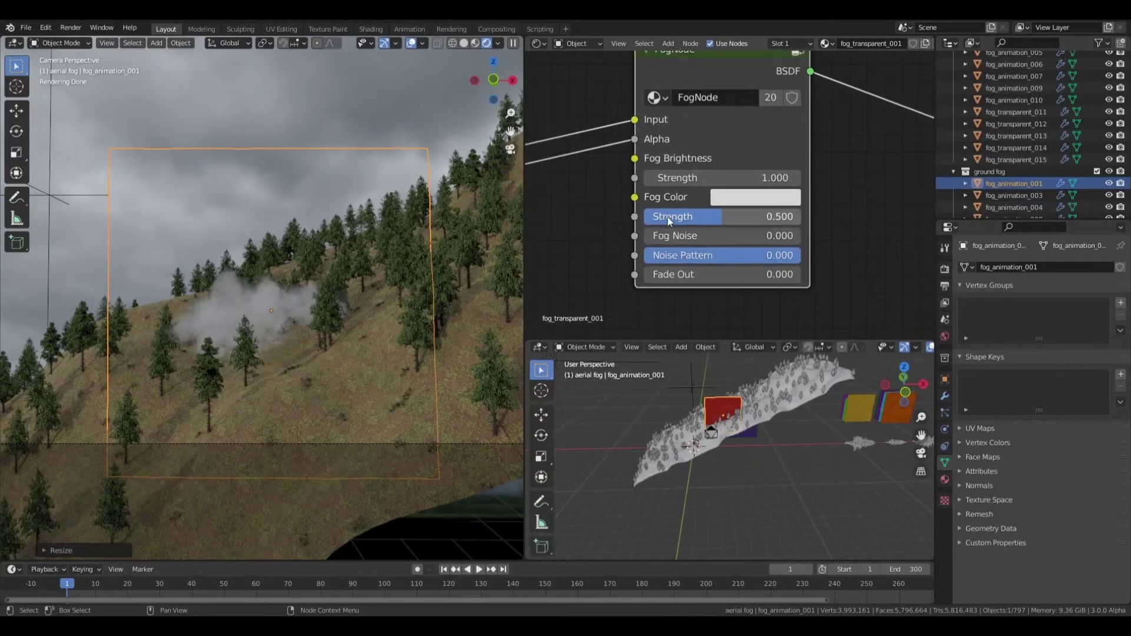
Tune the FogNode to Fog Noise 0.278 and Noise Pattern -5.964
scroll(725, 231, up, 2)
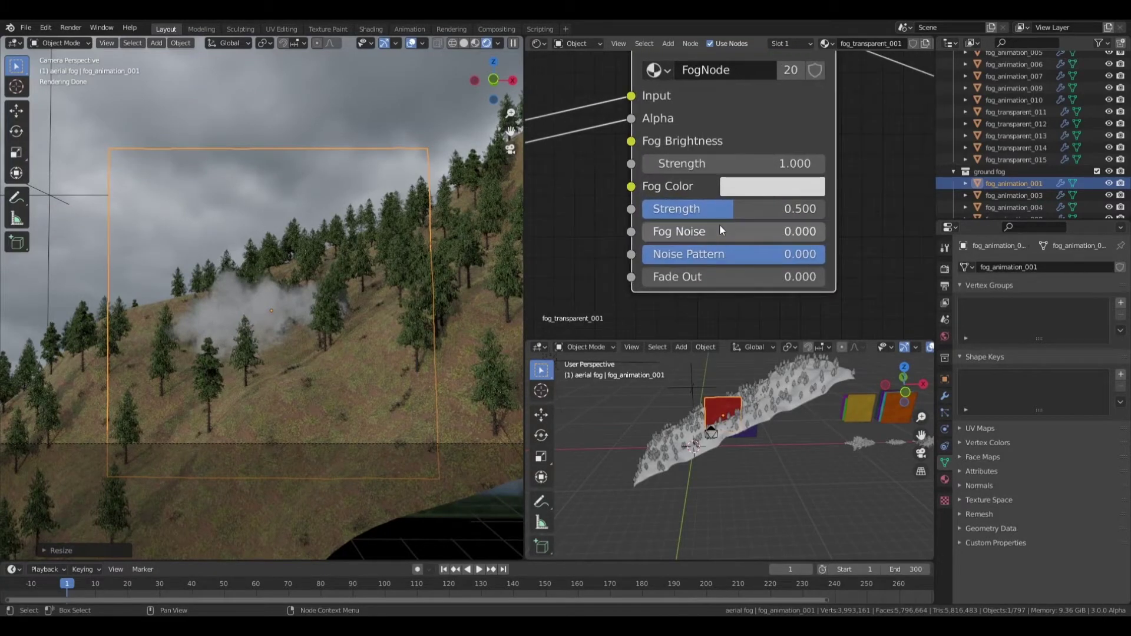
drag(724, 231, 766, 231)
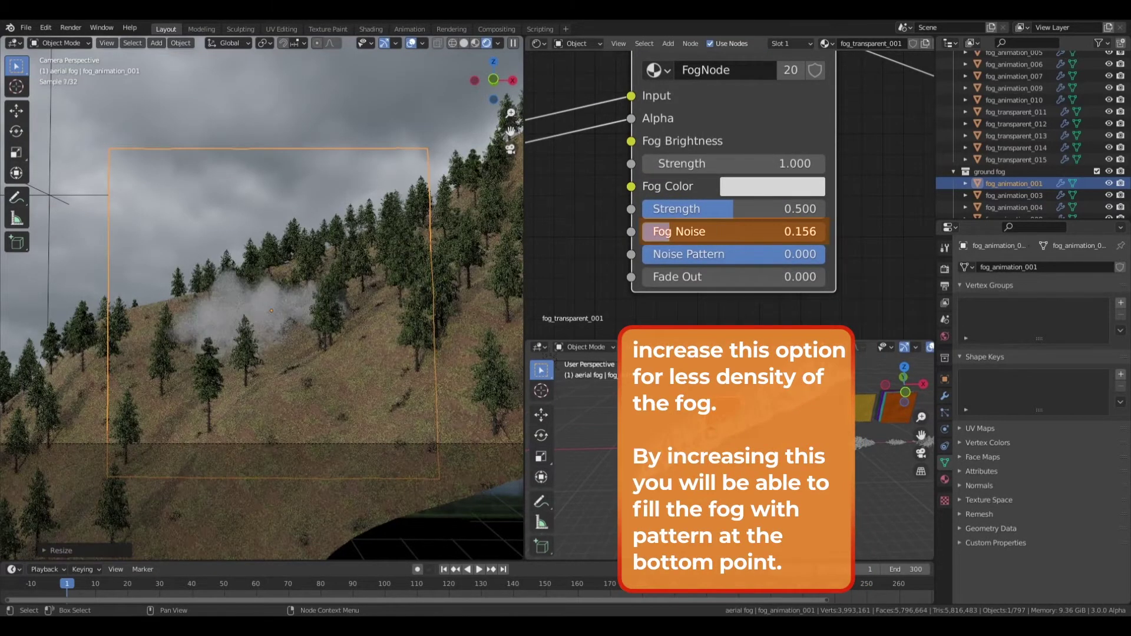
drag(689, 231, 648, 254)
scroll(266, 365, up, 3)
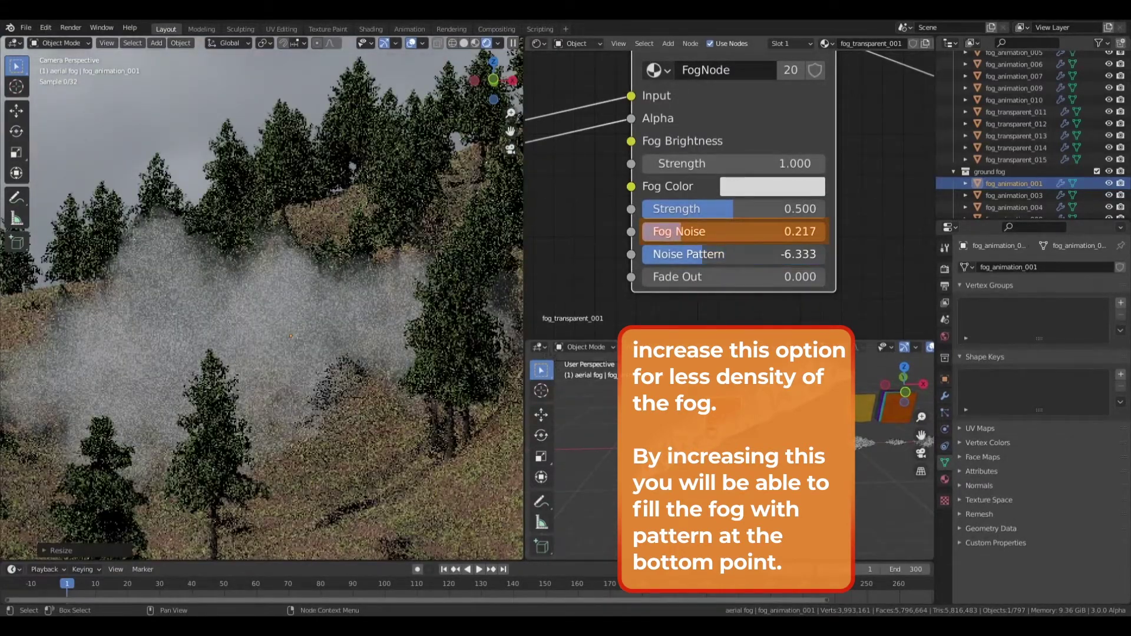
drag(648, 254, 643, 254)
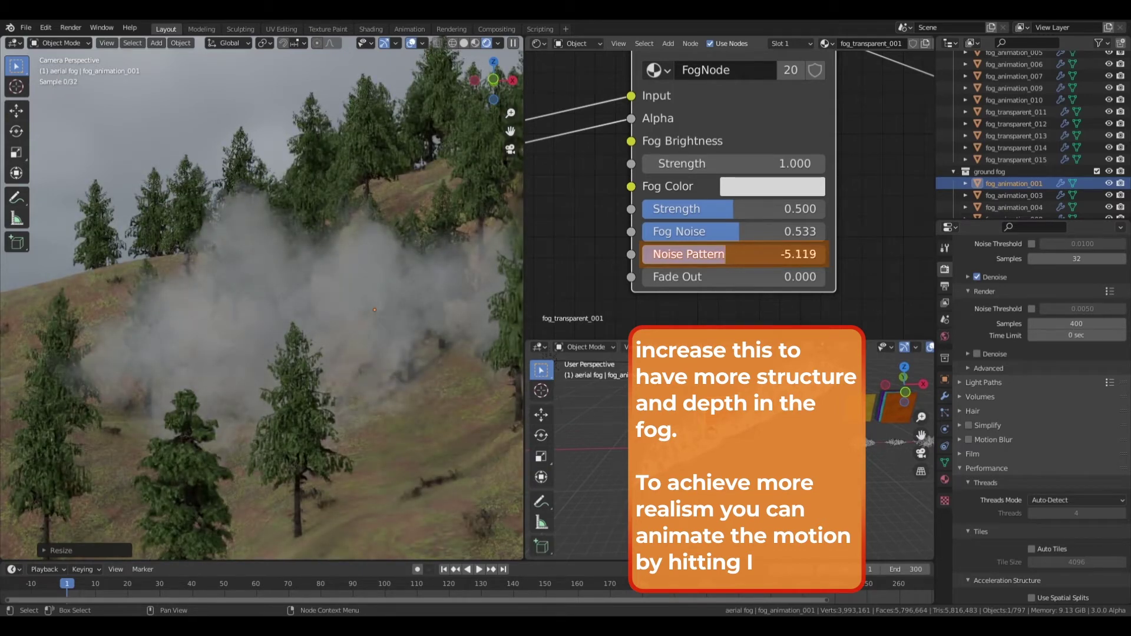
mouse_move(737, 254)
mouse_down()
mouse_move(707, 254)
mouse_move(687, 232)
mouse_up()
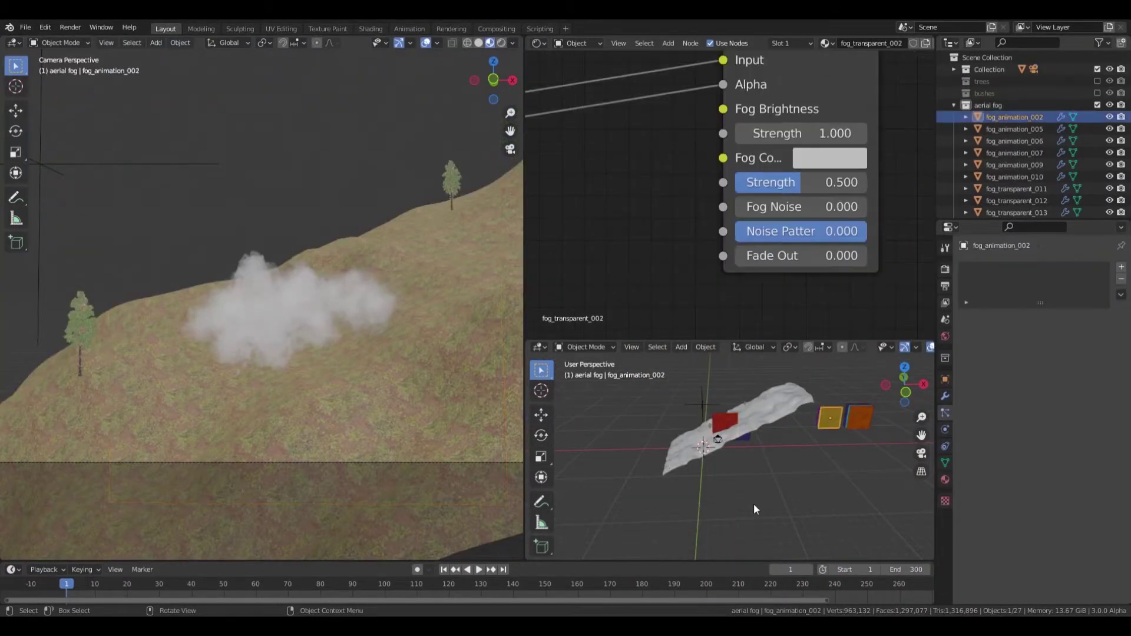
Raise, enlarge and slide fog_animation_002 into place over the hillside
key(KP_7)
key(g)
key(z)
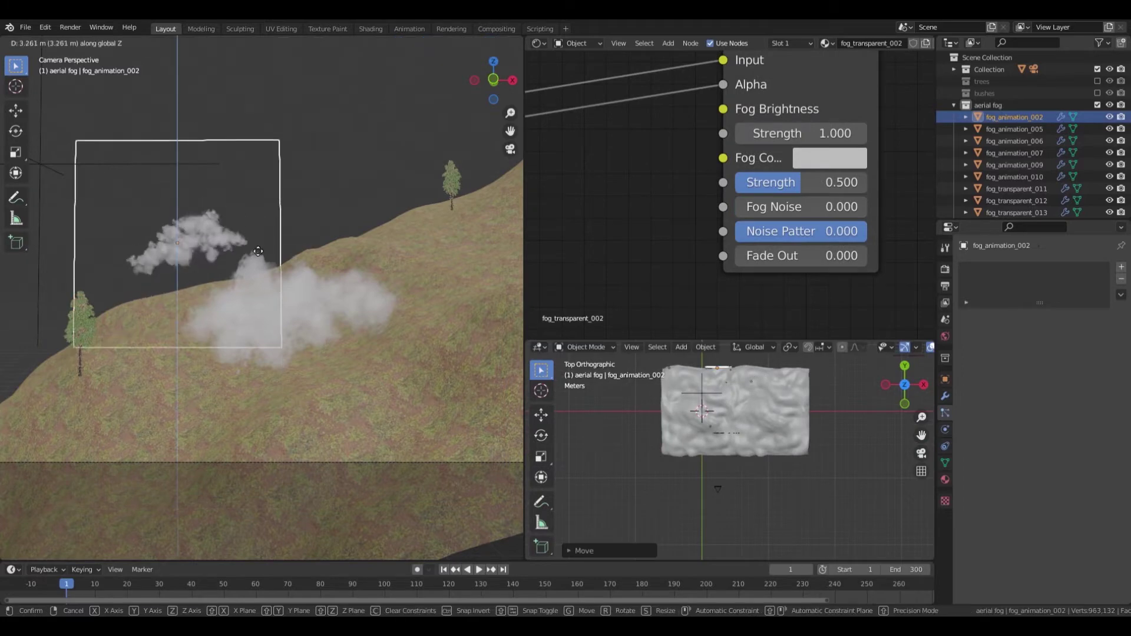
click(258, 251)
key(s)
key(Return)
key(g)
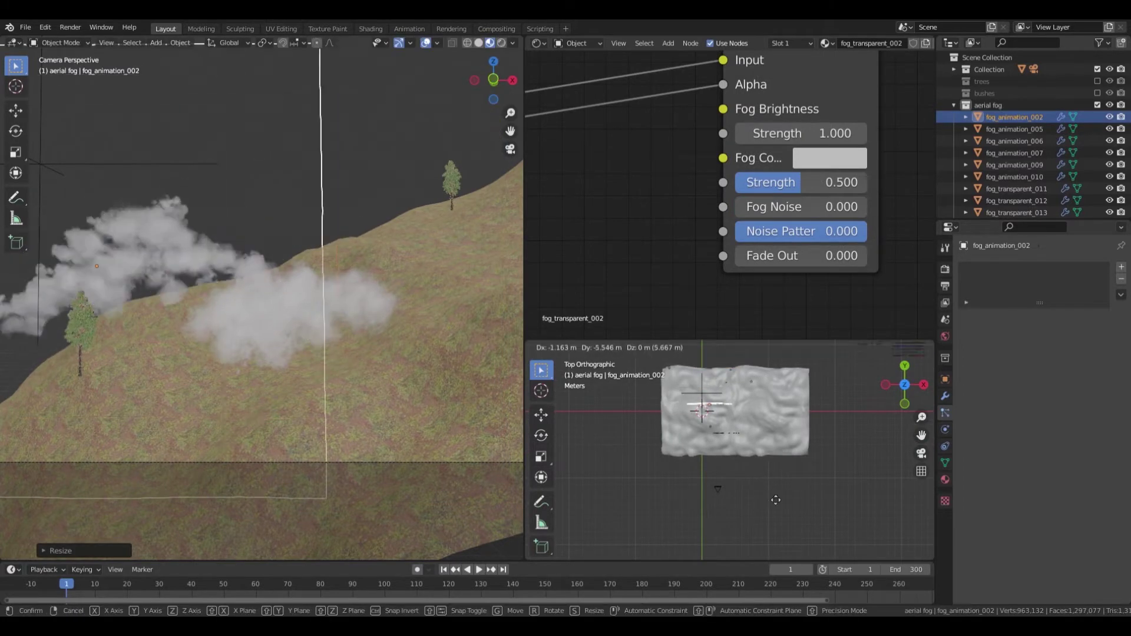
click(776, 500)
scroll(270, 299, down, 3)
key(g)
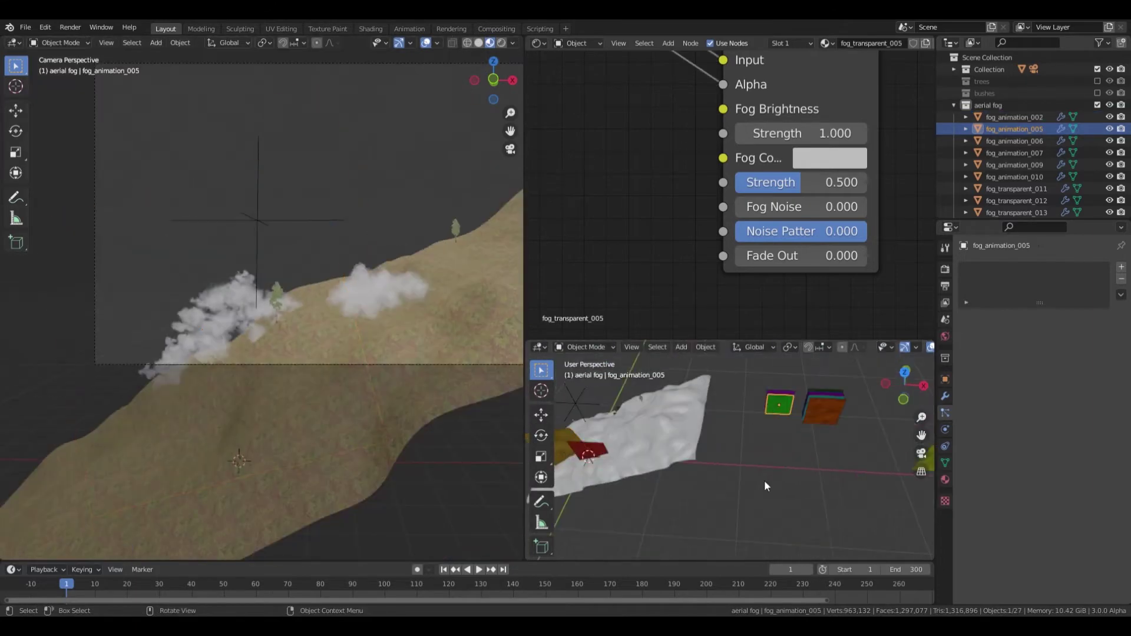
key(KP_7)
key(g)
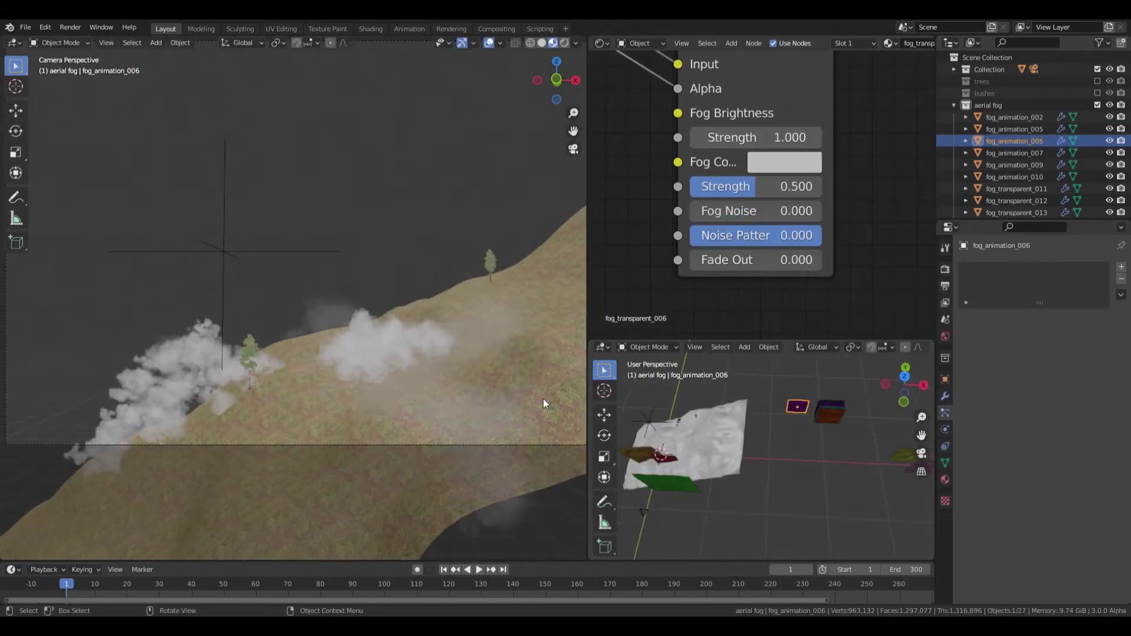
Enlarge the fog_animation_006 plane and tilt it upright
key(s)
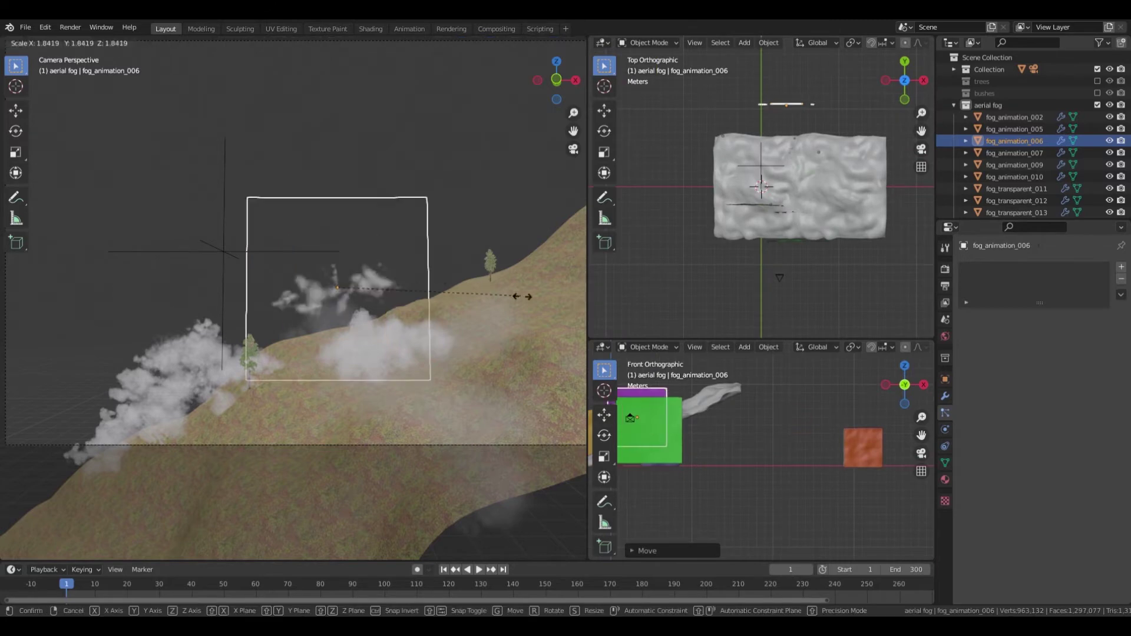
click(821, 283)
key(KP_3)
key(r)
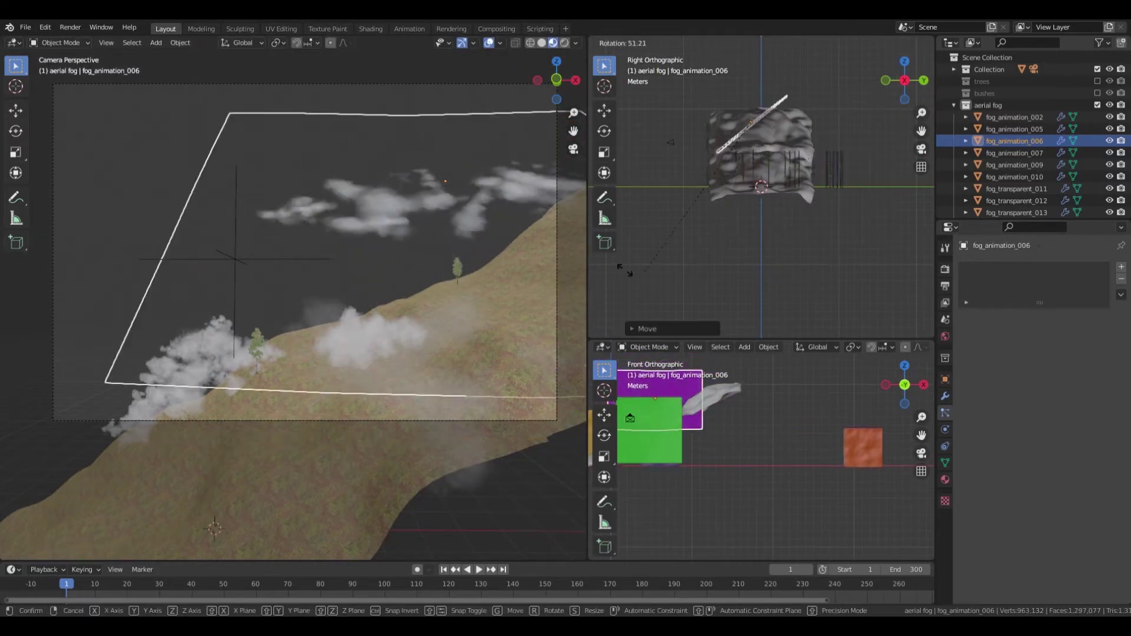
key(Escape)
key(KP_7)
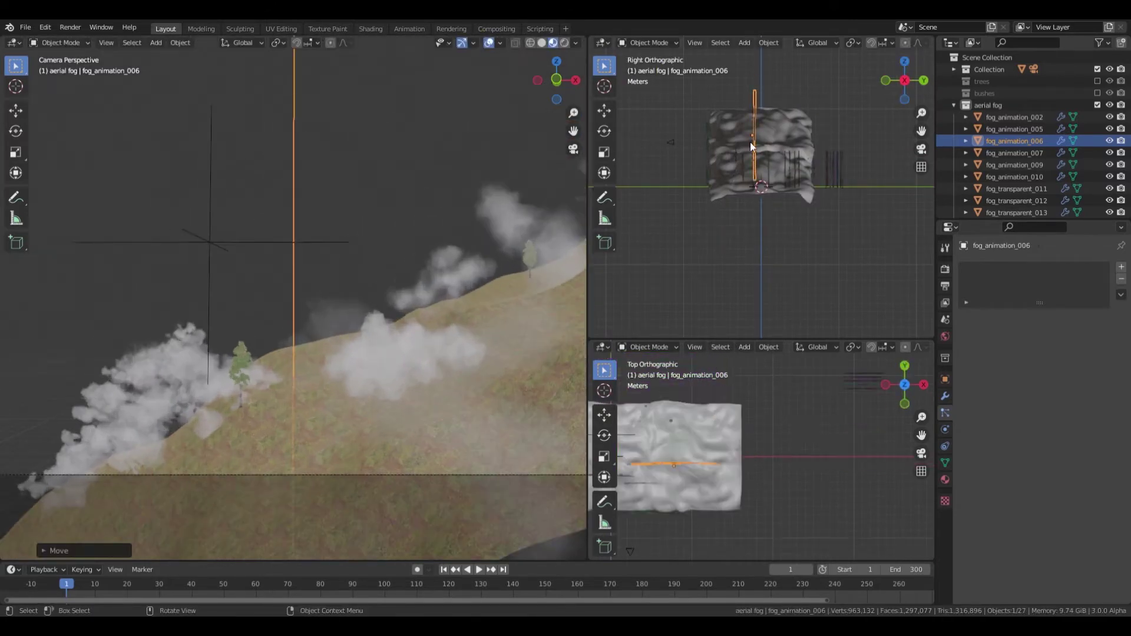
Set fog Strength to 1.200 and give fog_animation_002 Fog Noise 0.758, Noise Pattern -6.017
key(shift+F3)
middle_drag(678, 460, 709, 480)
click(792, 239)
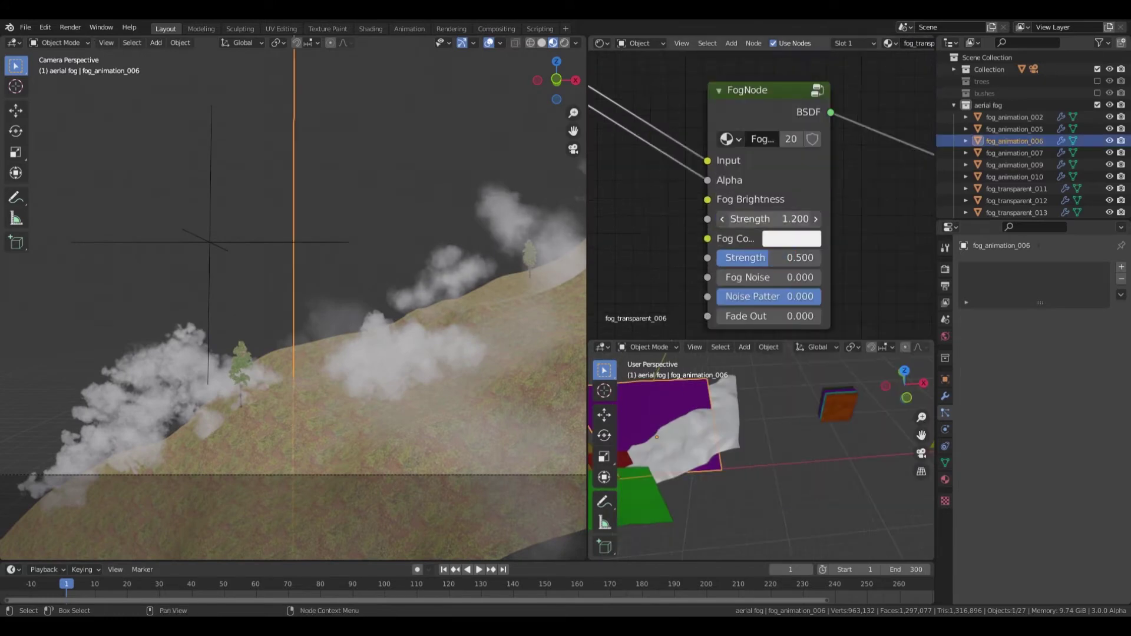
middle_drag(766, 412, 775, 461)
click(775, 461)
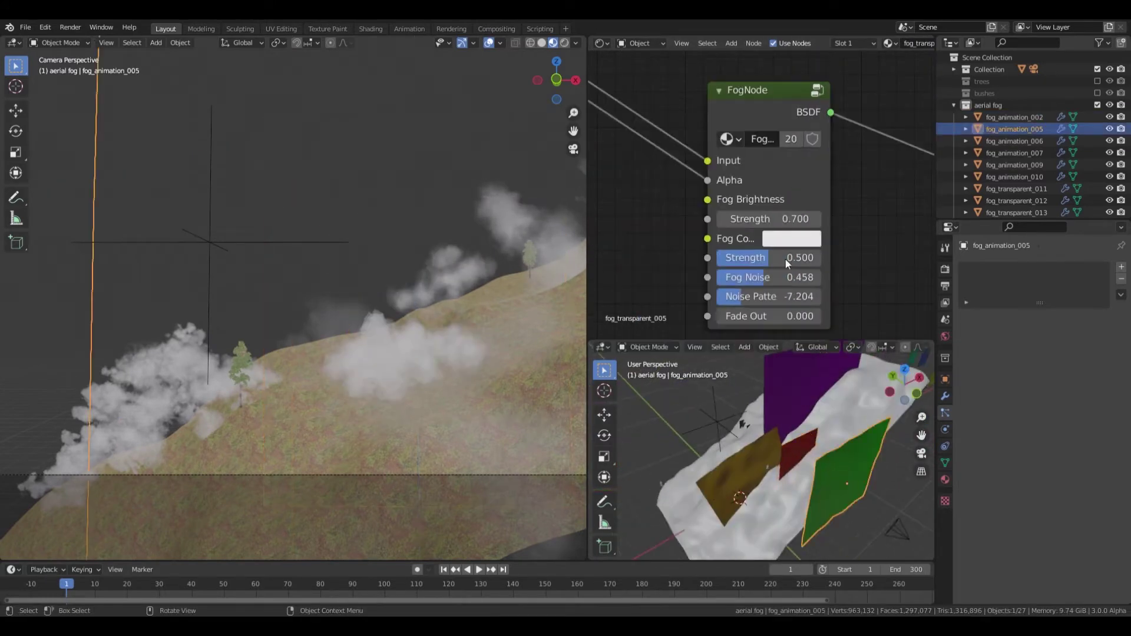
click(736, 477)
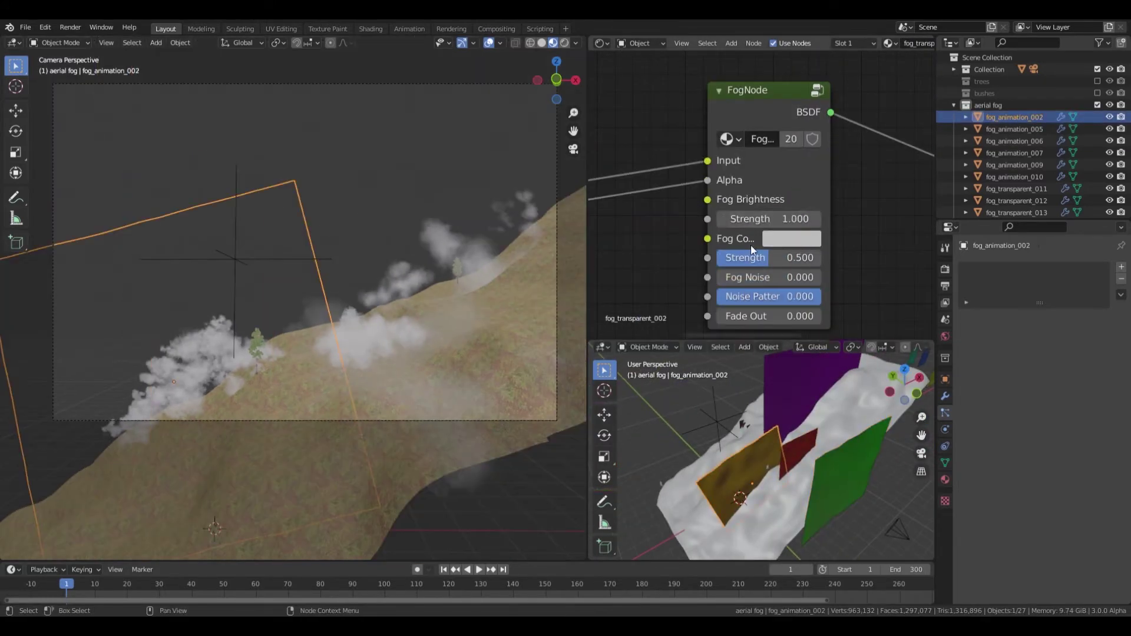
click(808, 241)
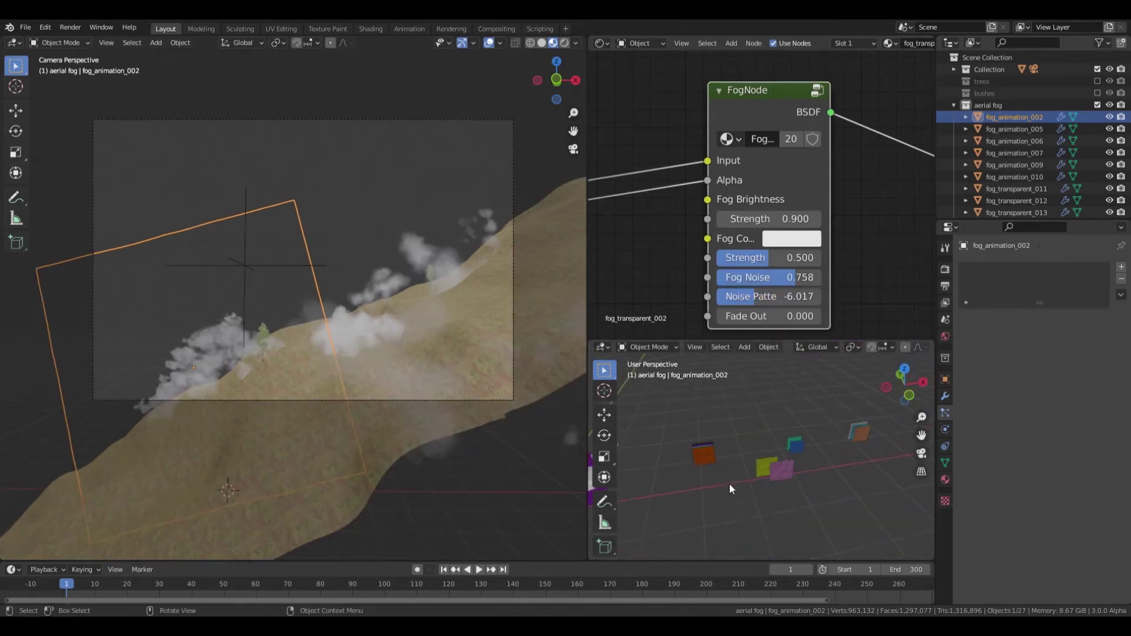
click(796, 446)
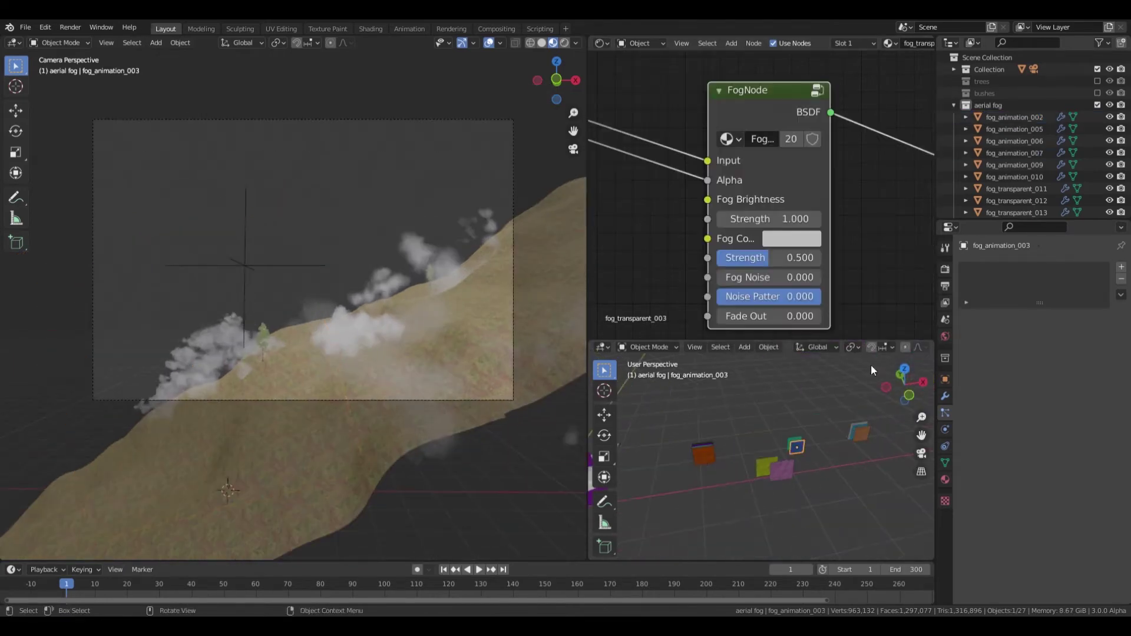
Place, rotate and resize fog_animation_003, setting its Noise Pattern to 3.088
click(624, 438)
key(KP_7)
key(r)
click(407, 448)
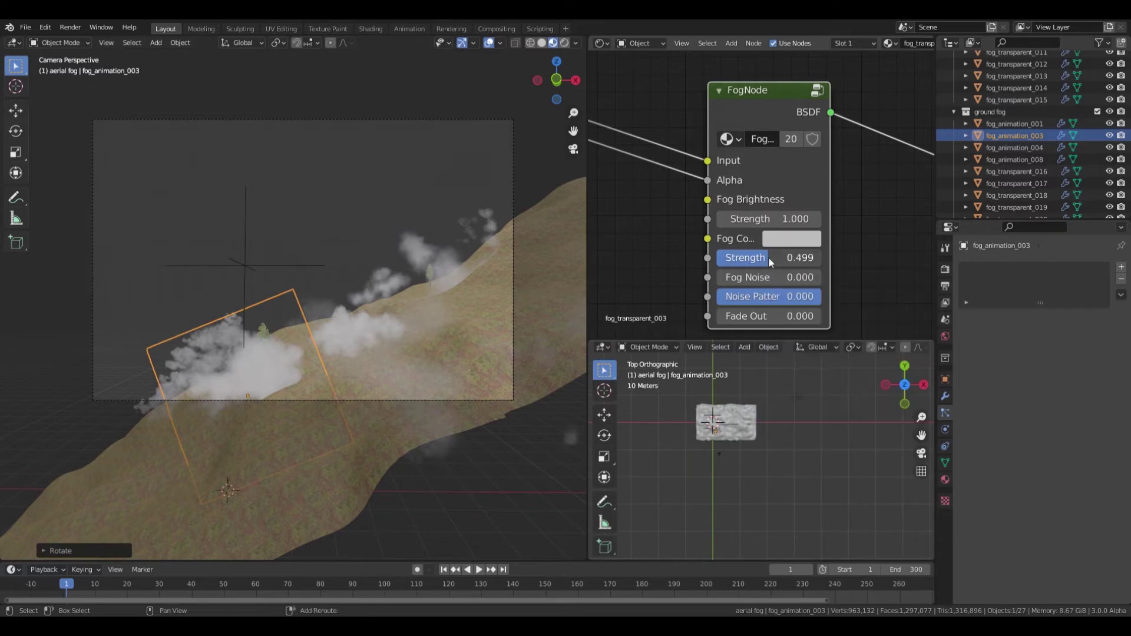
drag(804, 297, 836, 296)
scroll(766, 177, down, 2)
scroll(294, 294, up, 3)
key(s)
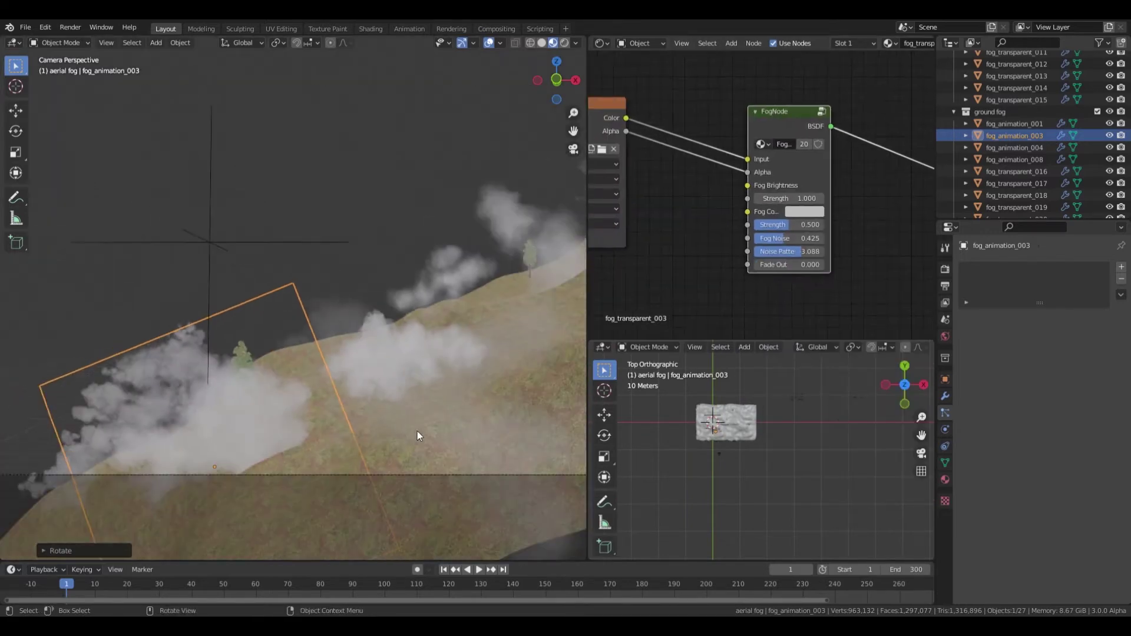
click(699, 370)
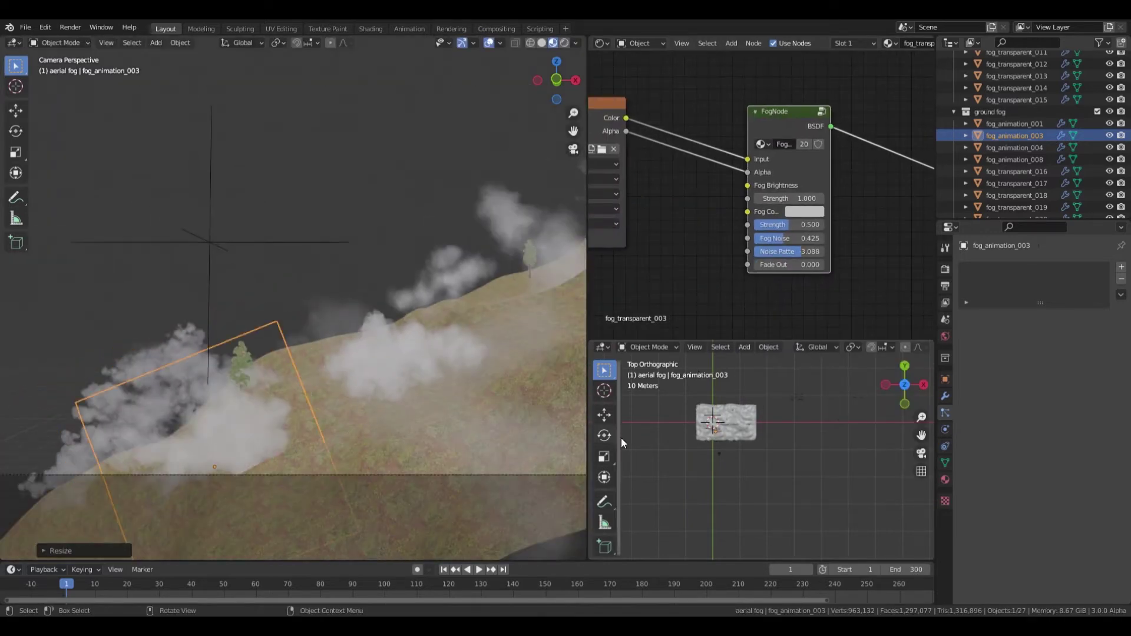
Raise and resize fog_transparent_011 over the slope with Fog Noise 0.517
click(856, 408)
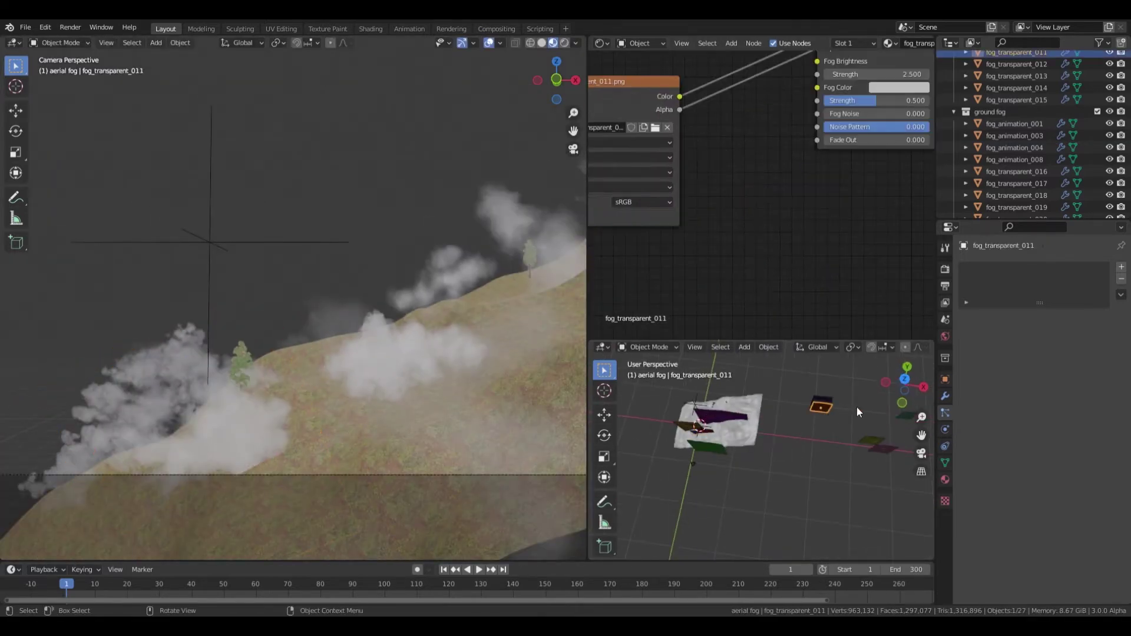
key(KP_Decimal)
key(g)
key(z)
click(505, 293)
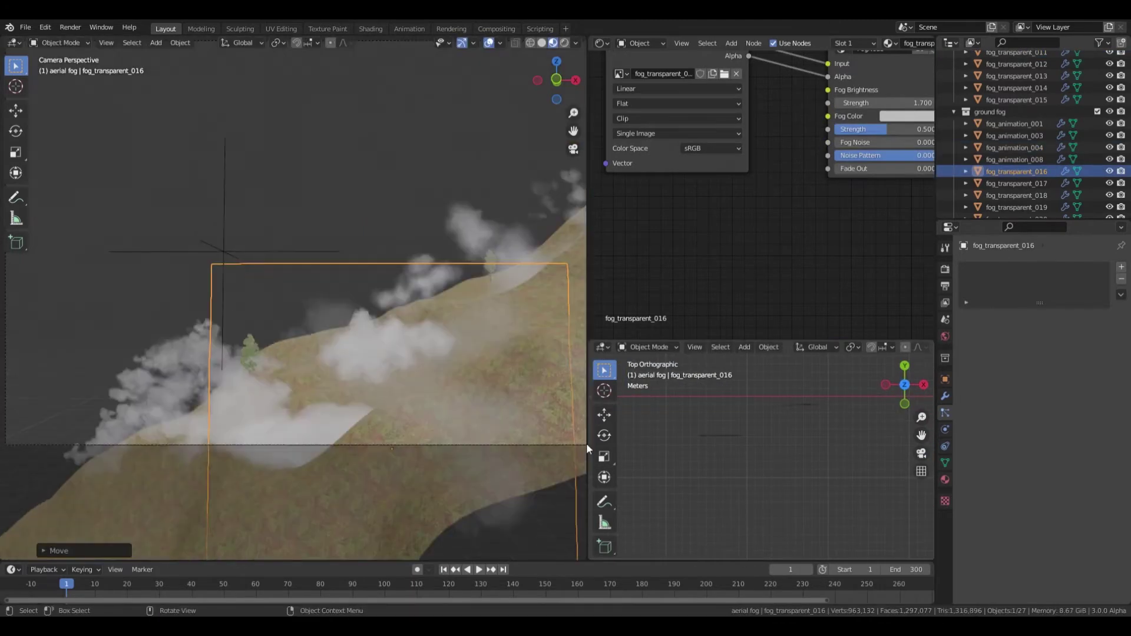
key(s)
click(554, 333)
scroll(760, 233, up, 3)
drag(766, 250, 801, 250)
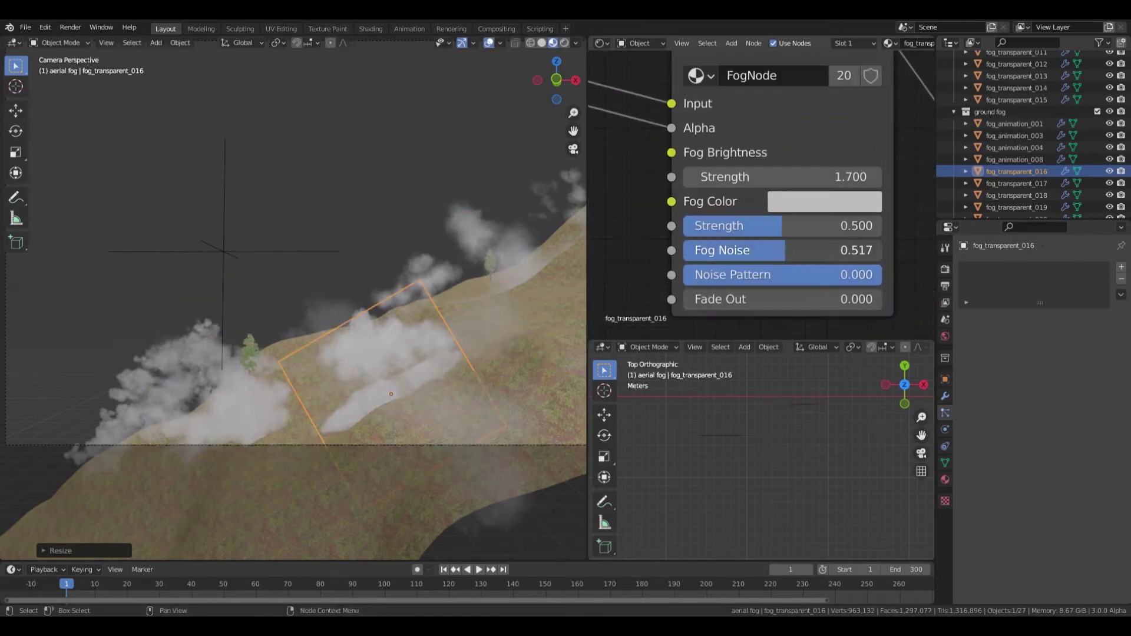
scroll(785, 522, down, 5)
Reposition fog_animation_004, pick a fog colour, and give fog_animation_001 Fog Brightness Strength 3.200
key(g)
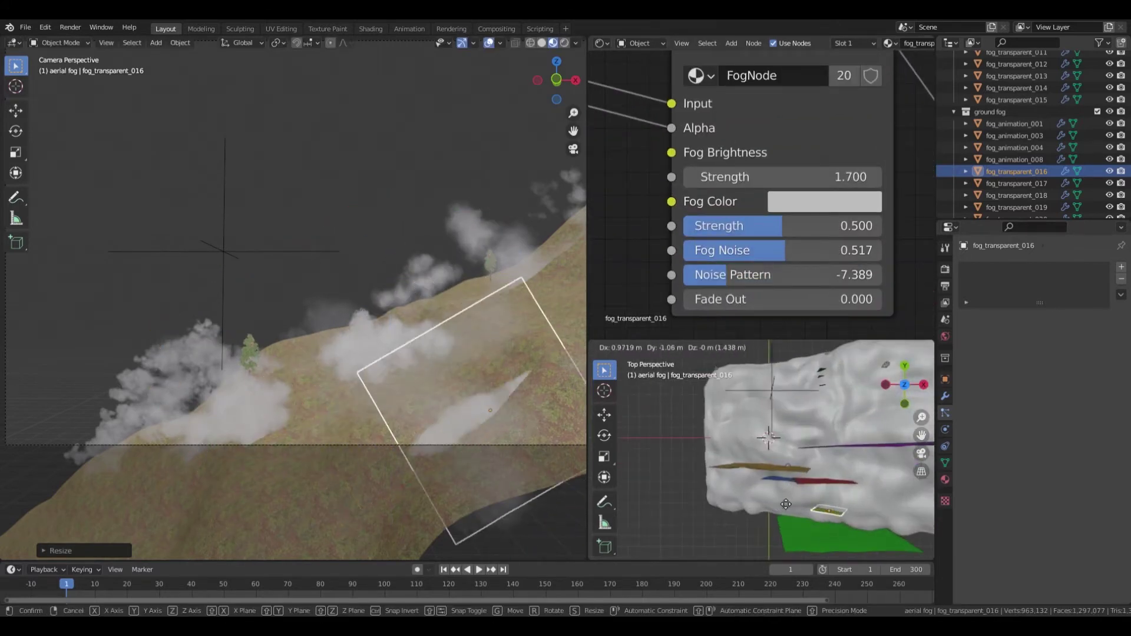
click(613, 366)
scroll(613, 366, down, 3)
click(793, 380)
key(KP_7)
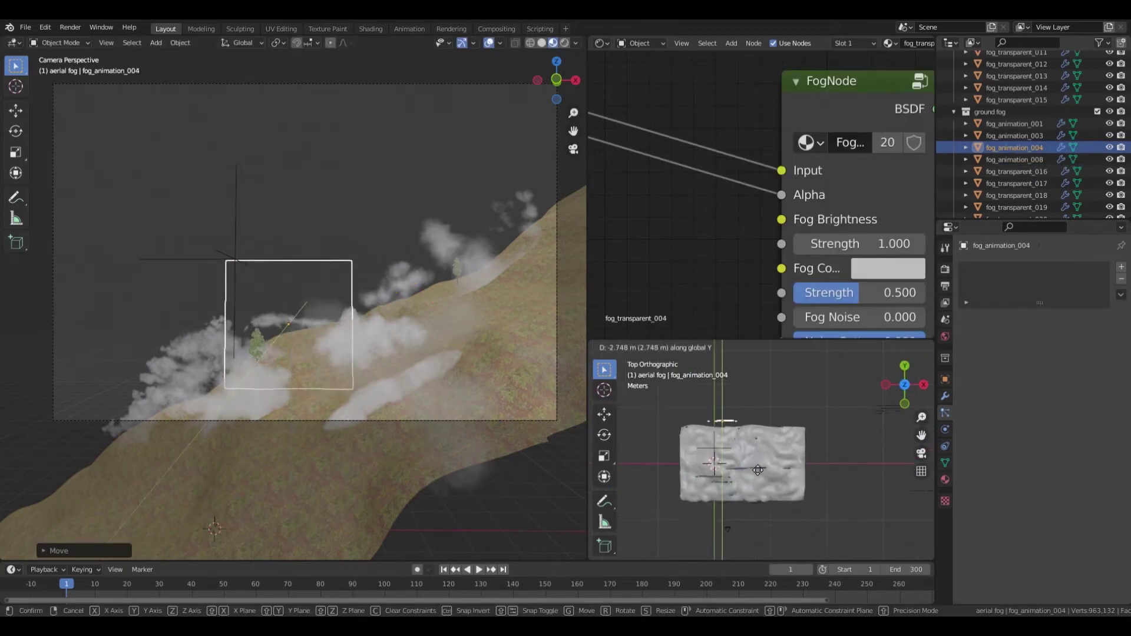
click(758, 554)
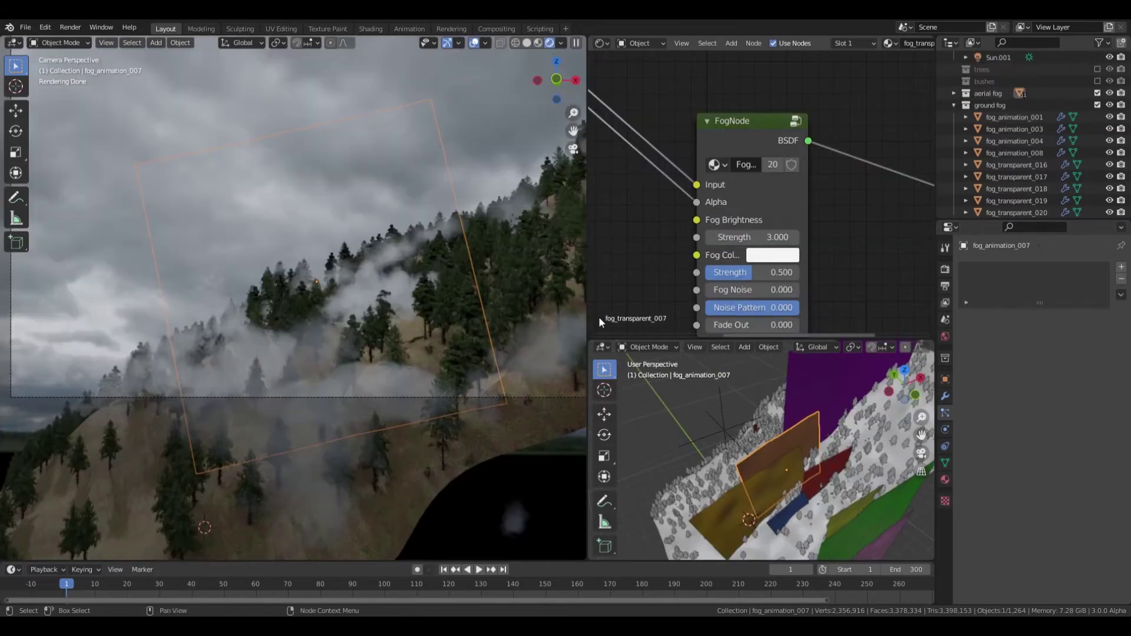
click(772, 254)
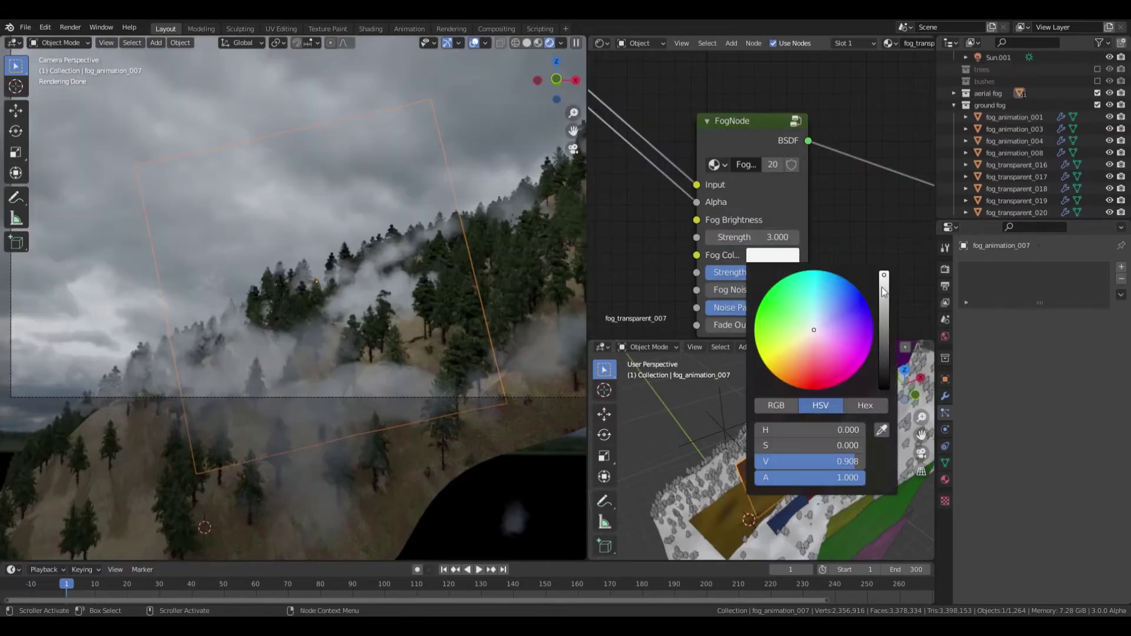
key(g)
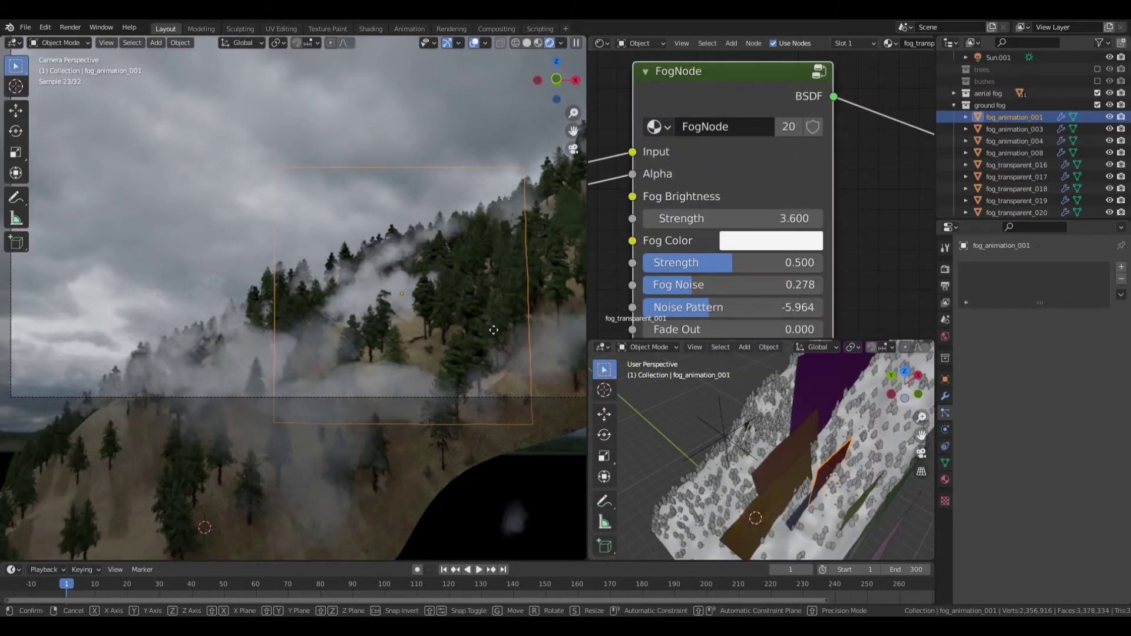
click(494, 330)
key(Return)
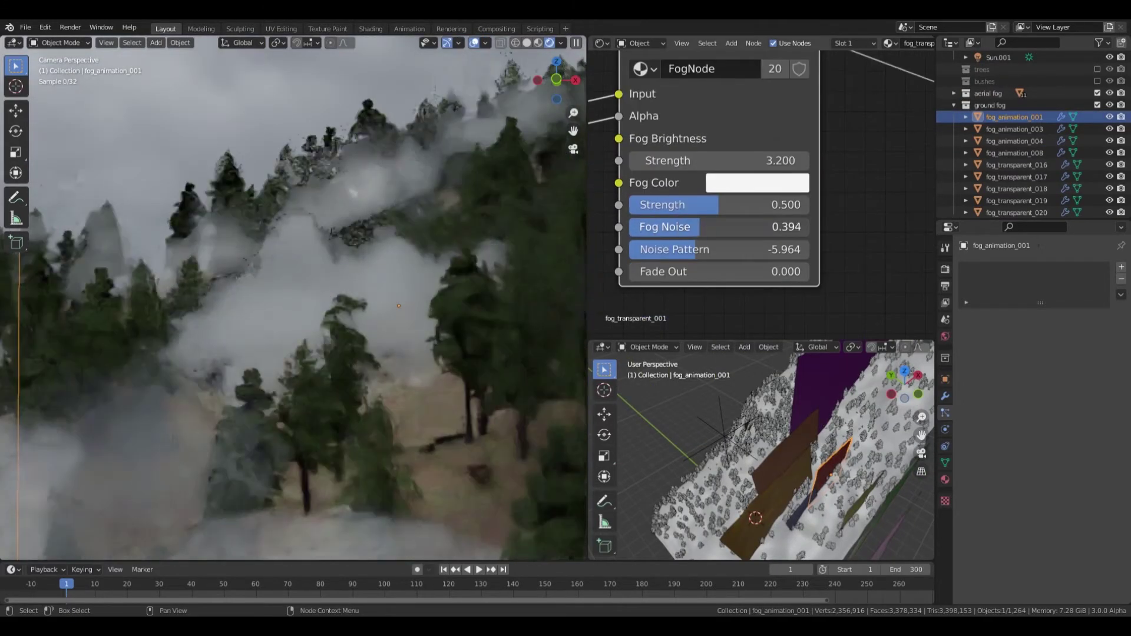
Move fog_animation_001, try moving fog_animation_006, then undo that change
key(g)
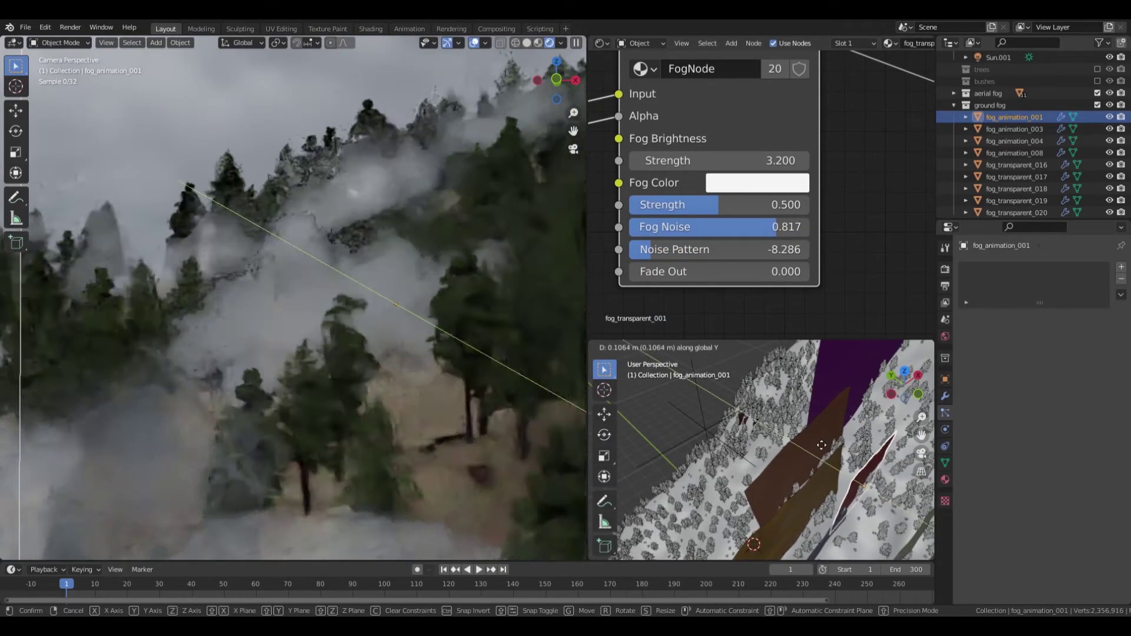
click(819, 387)
click(819, 388)
key(g)
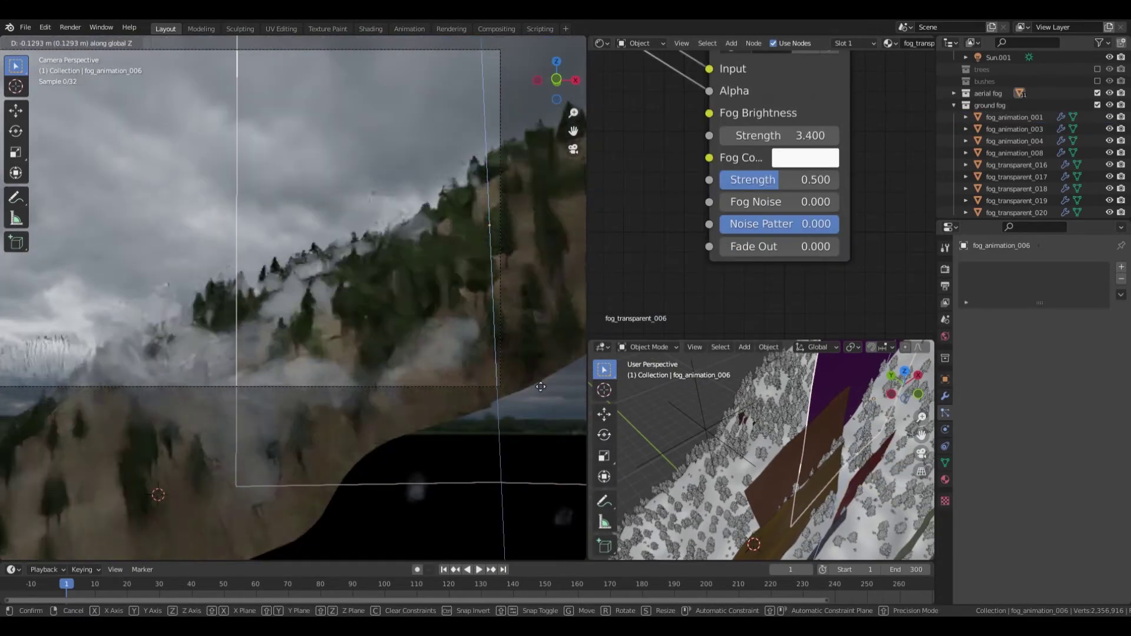
click(413, 454)
key(ctrl+z)
key(ctrl+z)
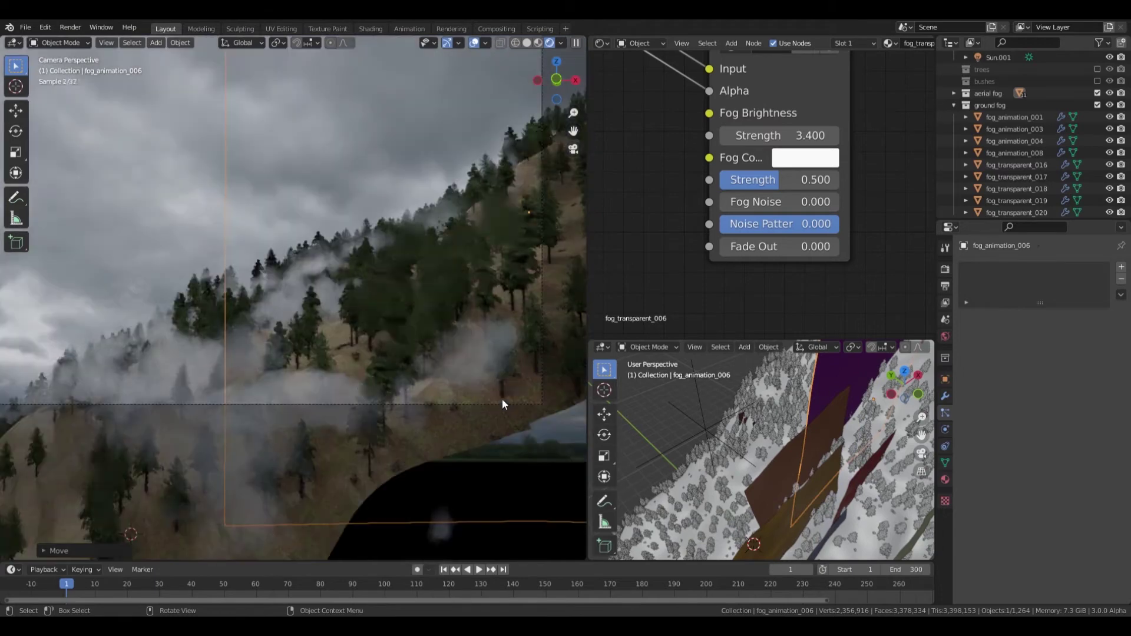
scroll(707, 500, down, 5)
key(ctrl+z)
Move fog_animation_009 higher up the slope and toward the camera
click(783, 375)
key(g)
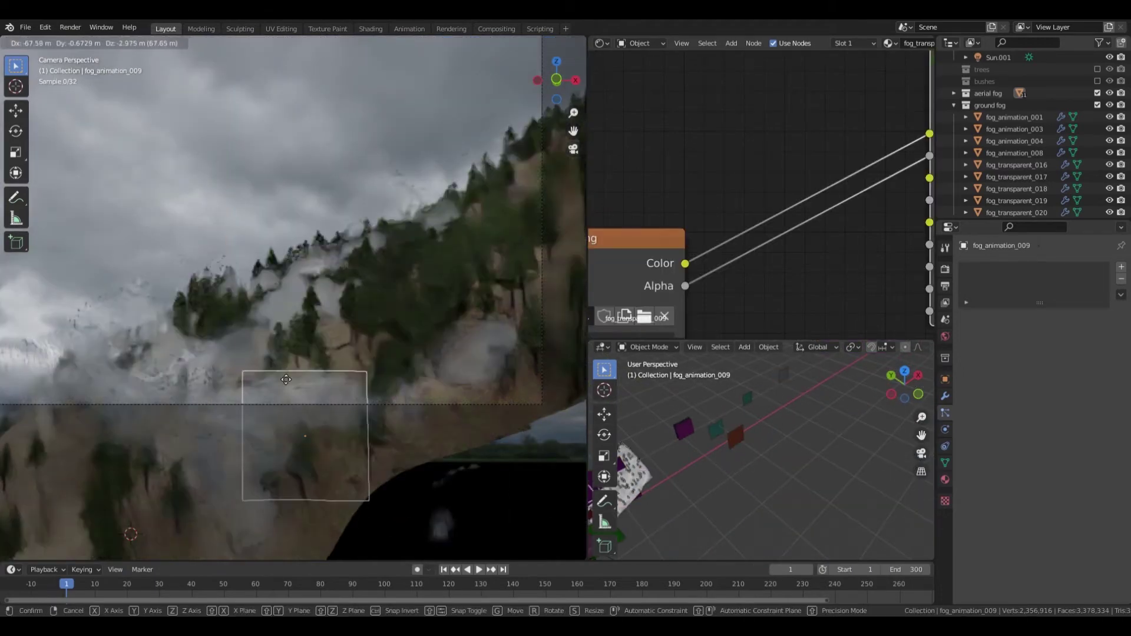
click(275, 163)
scroll(825, 488, up, 6)
key(g)
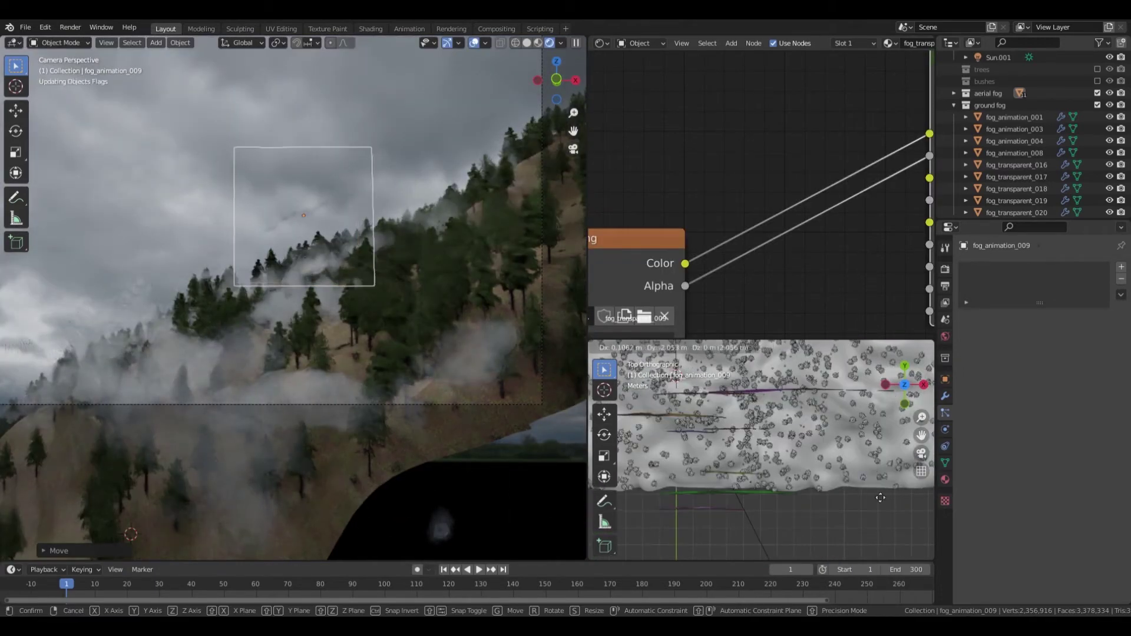
click(840, 463)
Enlarge fog_animation_009 from front view and lower it along Z
key(KP_1)
key(s)
key(Return)
scroll(757, 252, up, 3)
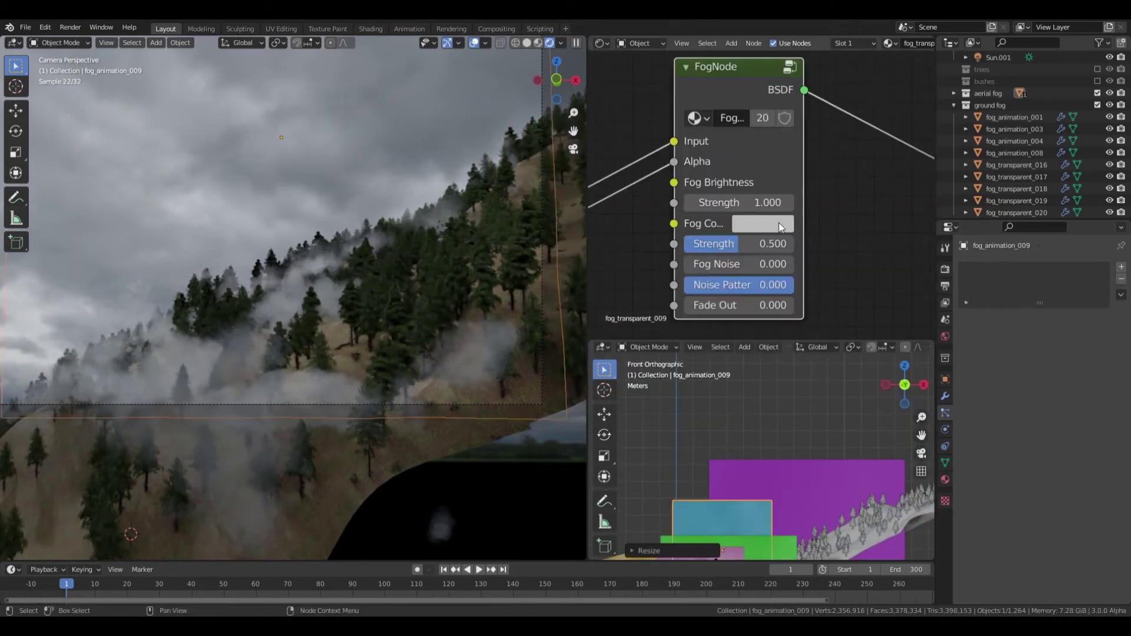
key(g)
key(z)
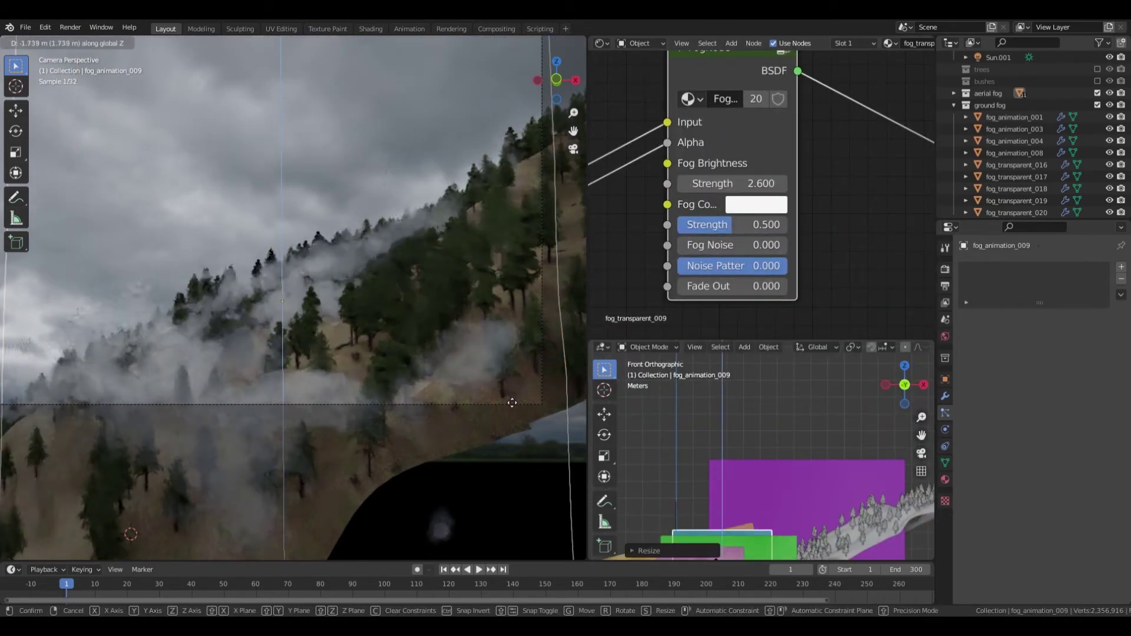
click(511, 403)
key(KP_7)
Duplicate fog_animation_009, enlarge the copy and slide it along Y over the hillside
key(shift+d)
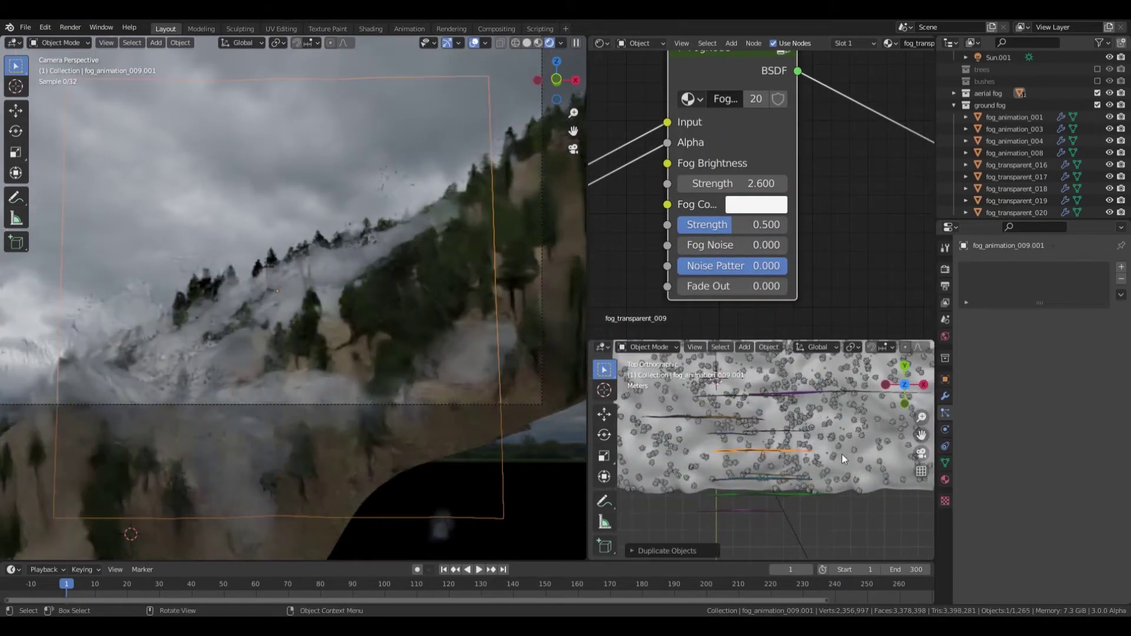
key(g)
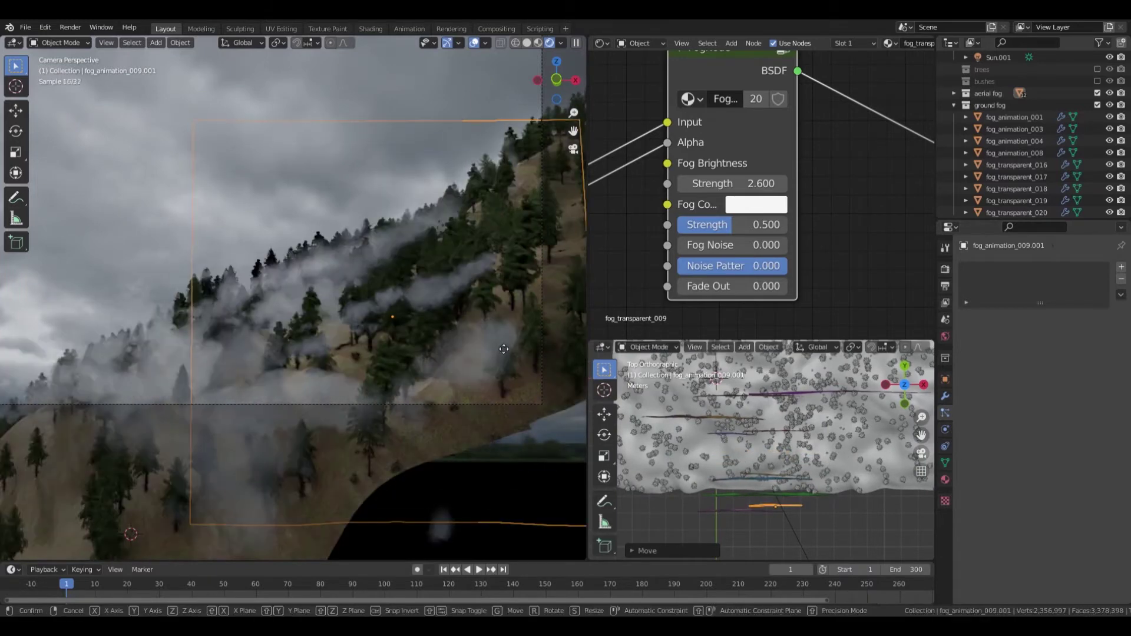
key(s)
click(826, 513)
key(g)
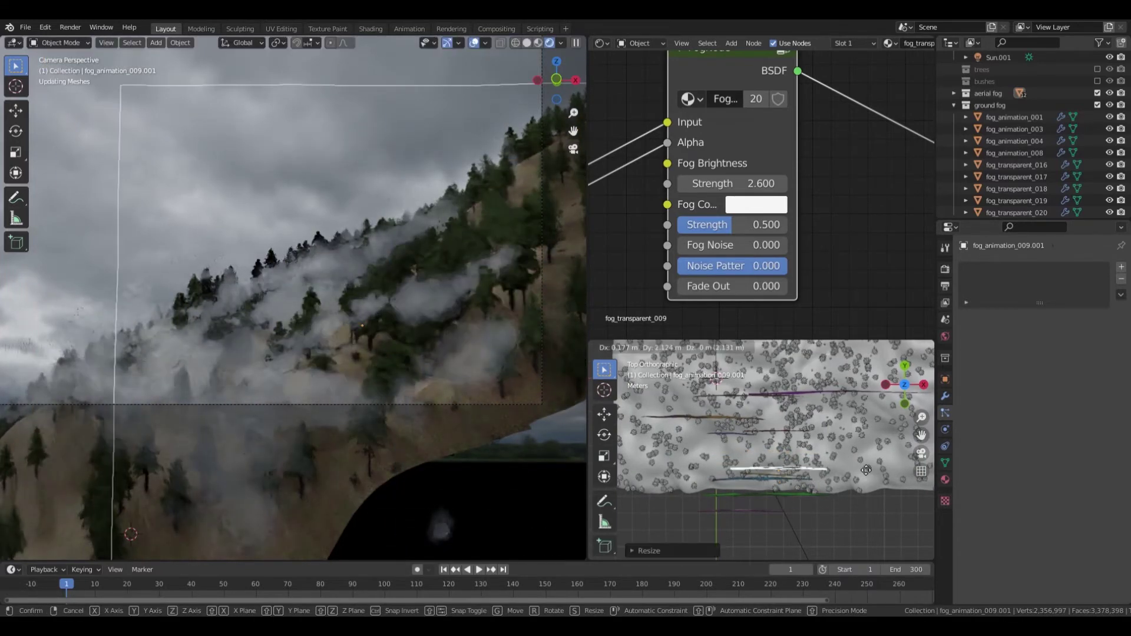
click(848, 475)
key(g)
key(y)
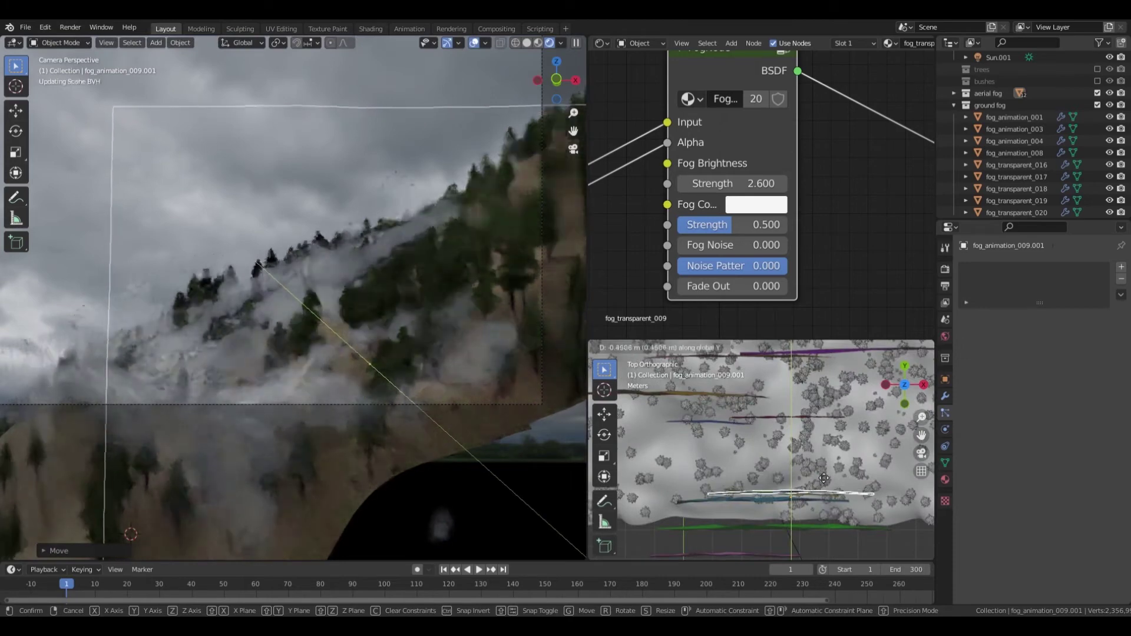
click(824, 478)
scroll(487, 328, down, 1)
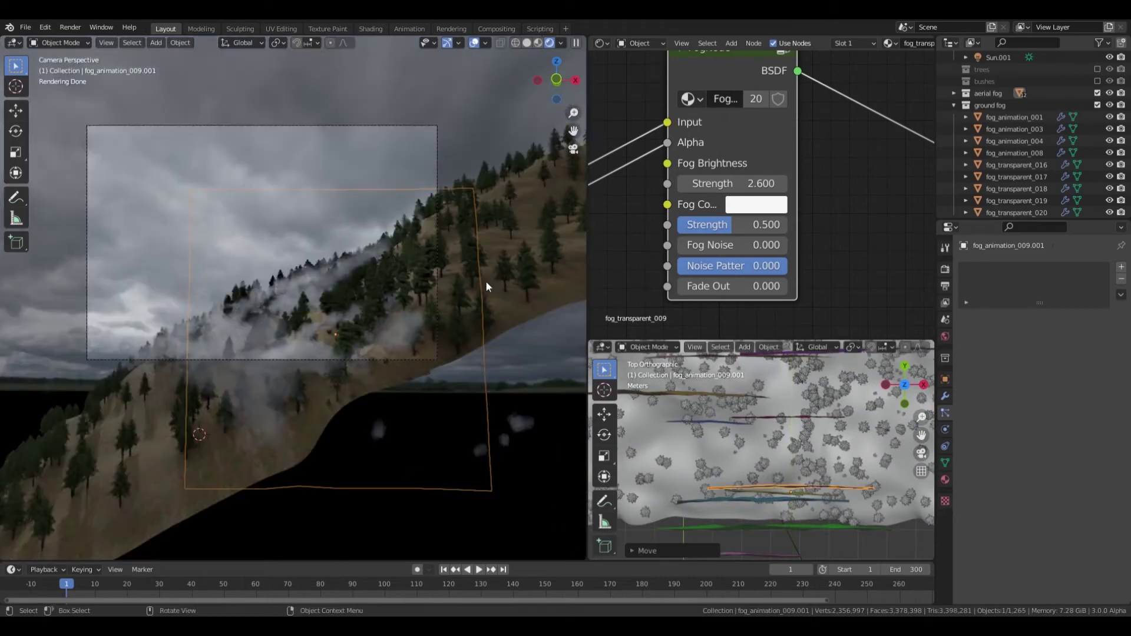
scroll(828, 444, down, 4)
scroll(827, 444, down, 2)
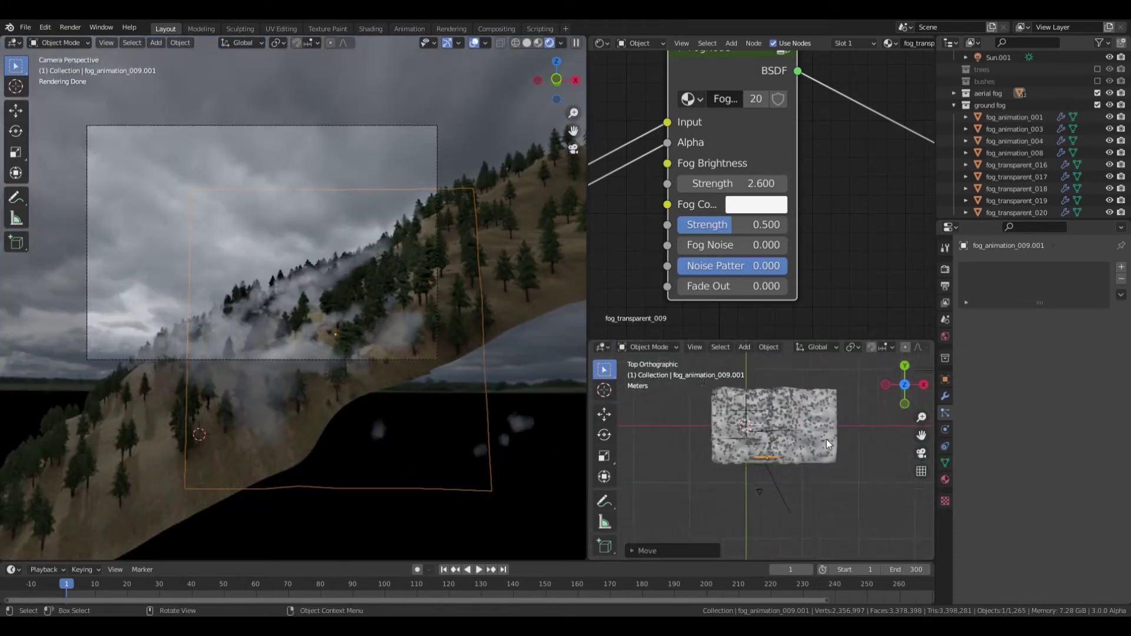
Add a cube as the Mist Box, widen it along X and raise it above the slope
key(shift+a)
click(785, 422)
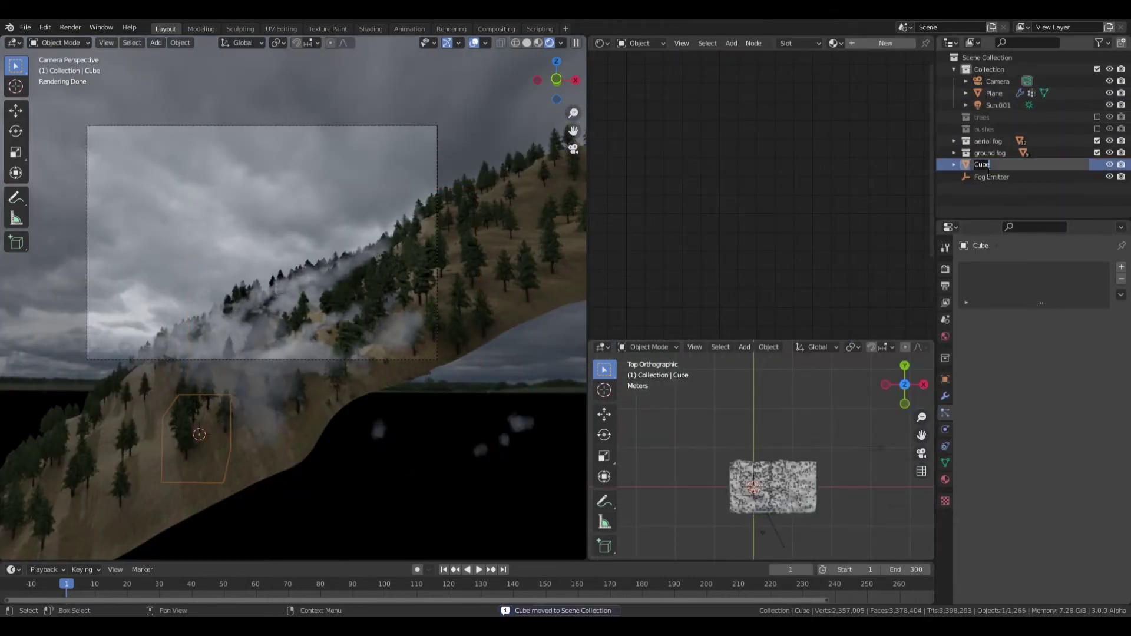
click(816, 459)
key(g)
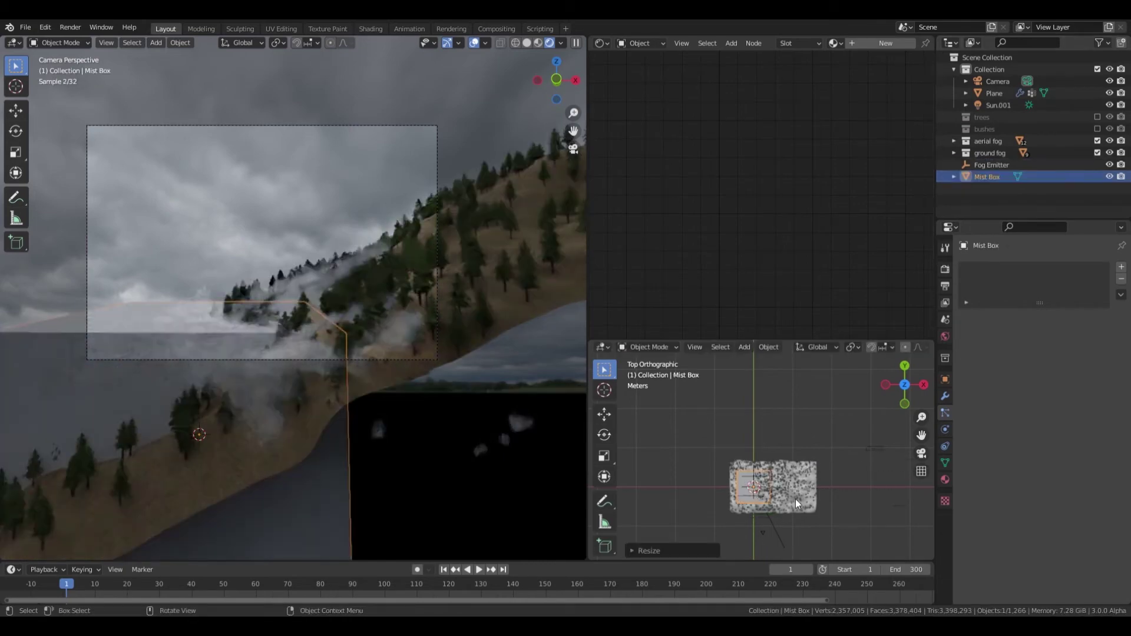
key(x)
click(853, 460)
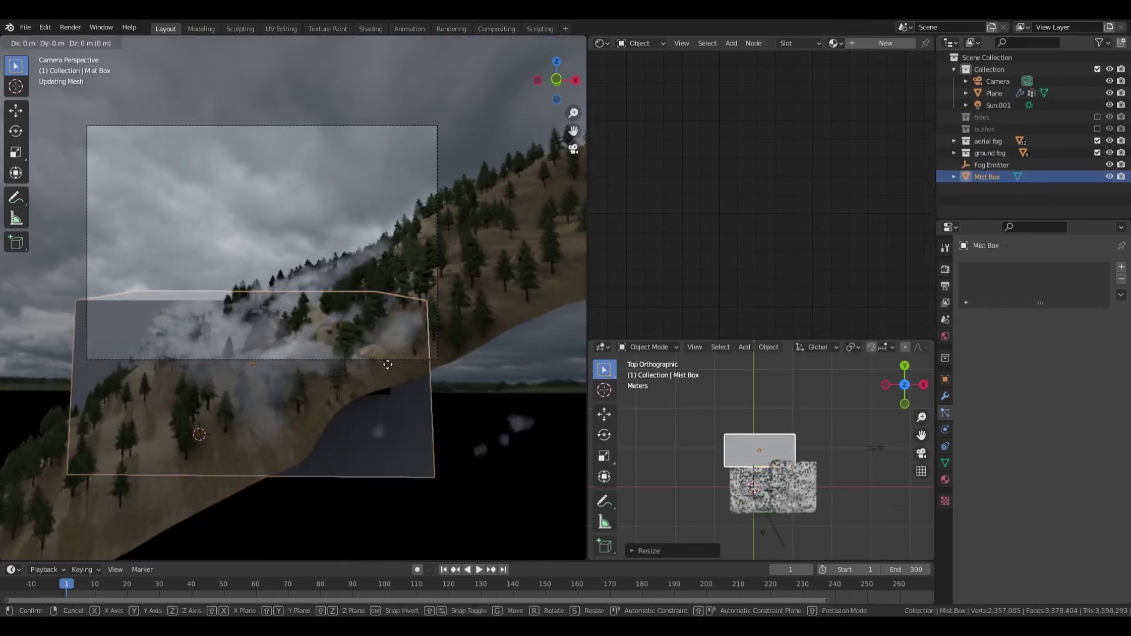
click(386, 291)
Assign the existing volume material to the Mist Box and switch its node to Volume Scatter
click(1025, 318)
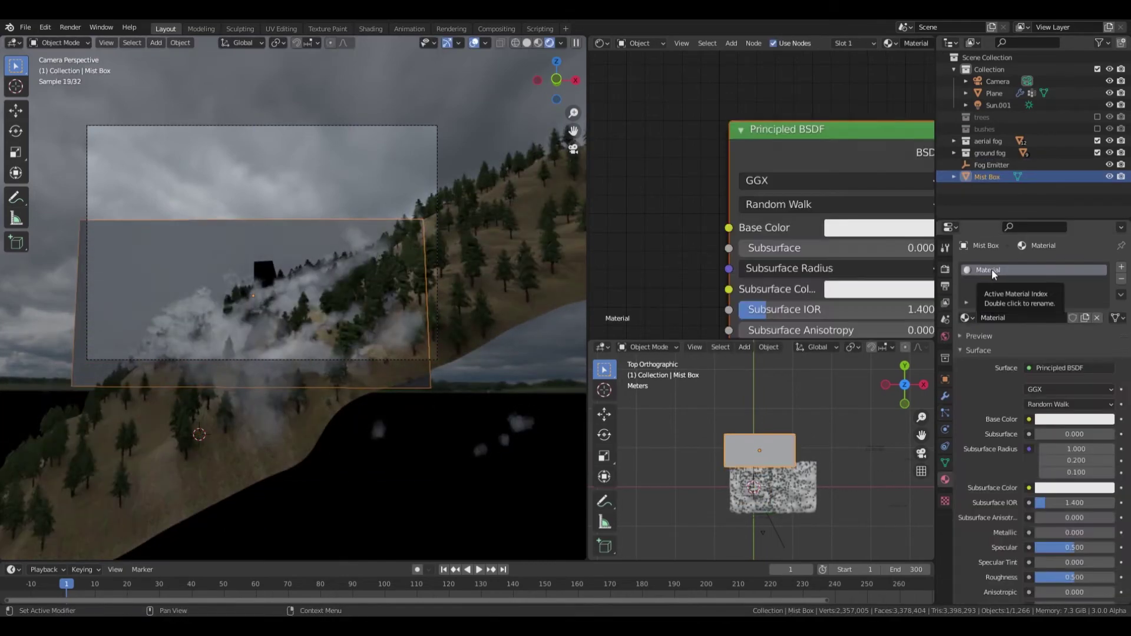
click(966, 318)
click(883, 289)
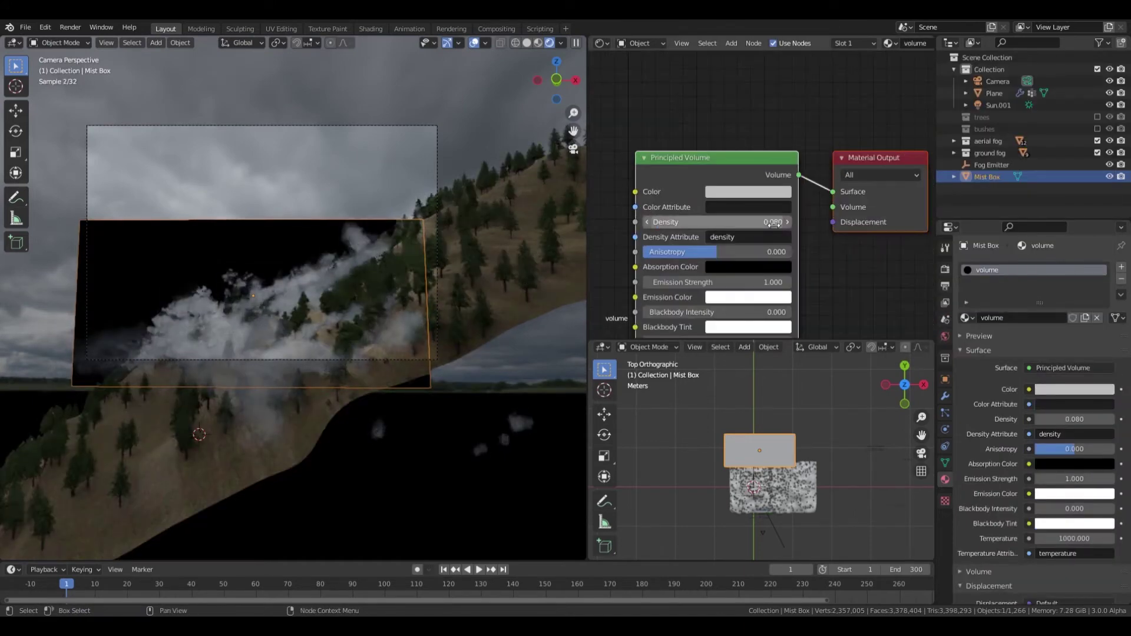
key(shift+s)
click(872, 306)
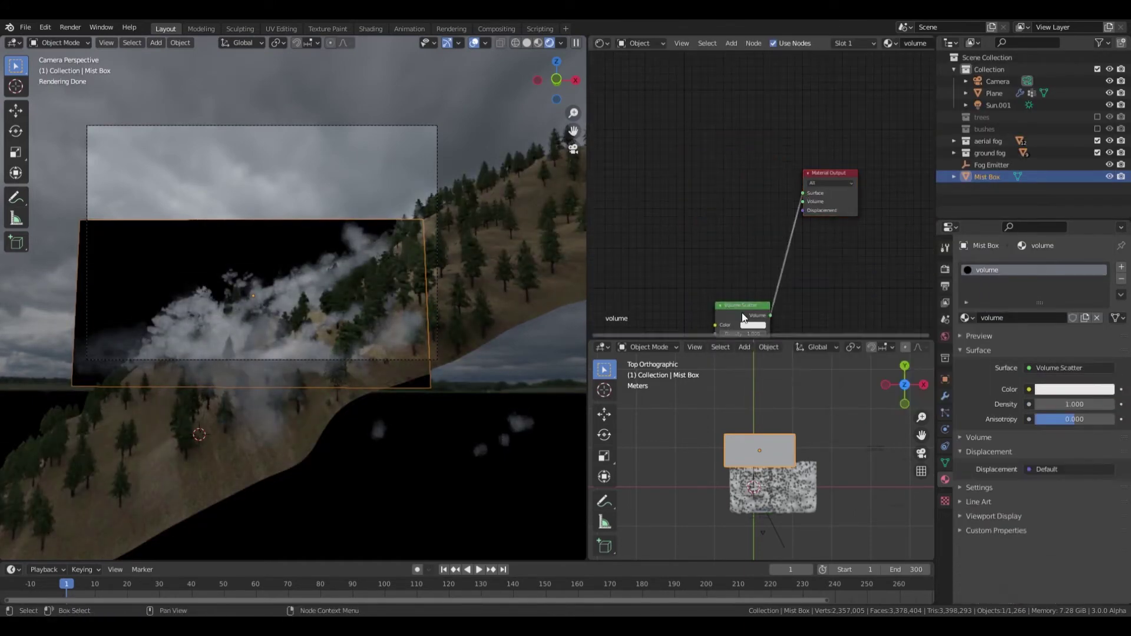
scroll(731, 265, up, 4)
Lower the Volume Scatter Density to 0.1
click(944, 270)
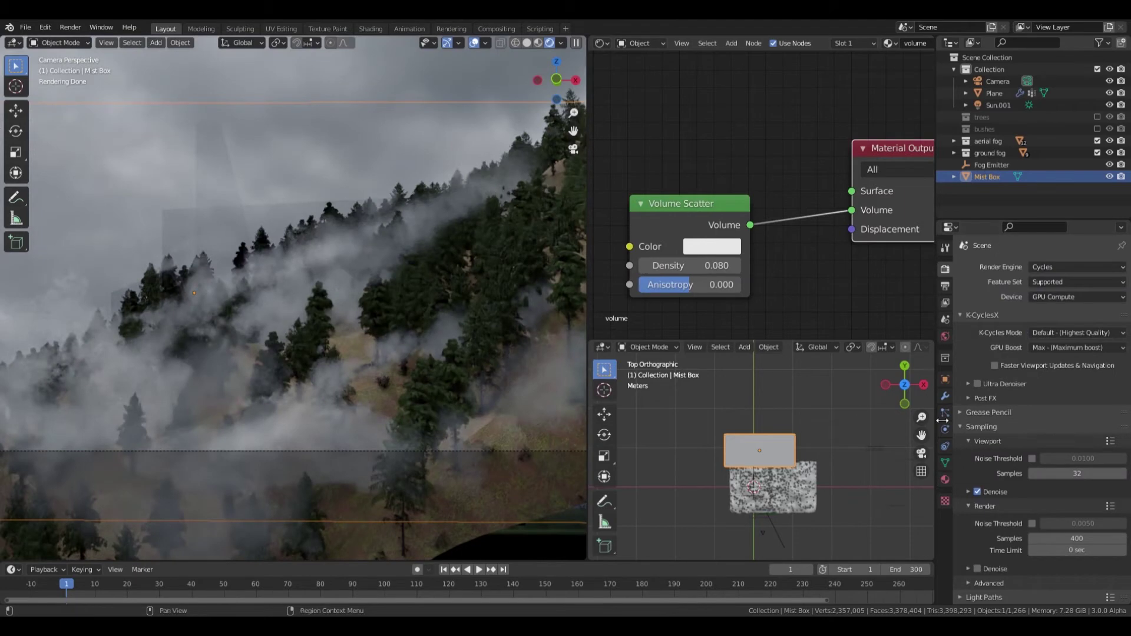
scroll(1036, 424, down, 6)
scroll(358, 312, down, 2)
drag(690, 266, 725, 266)
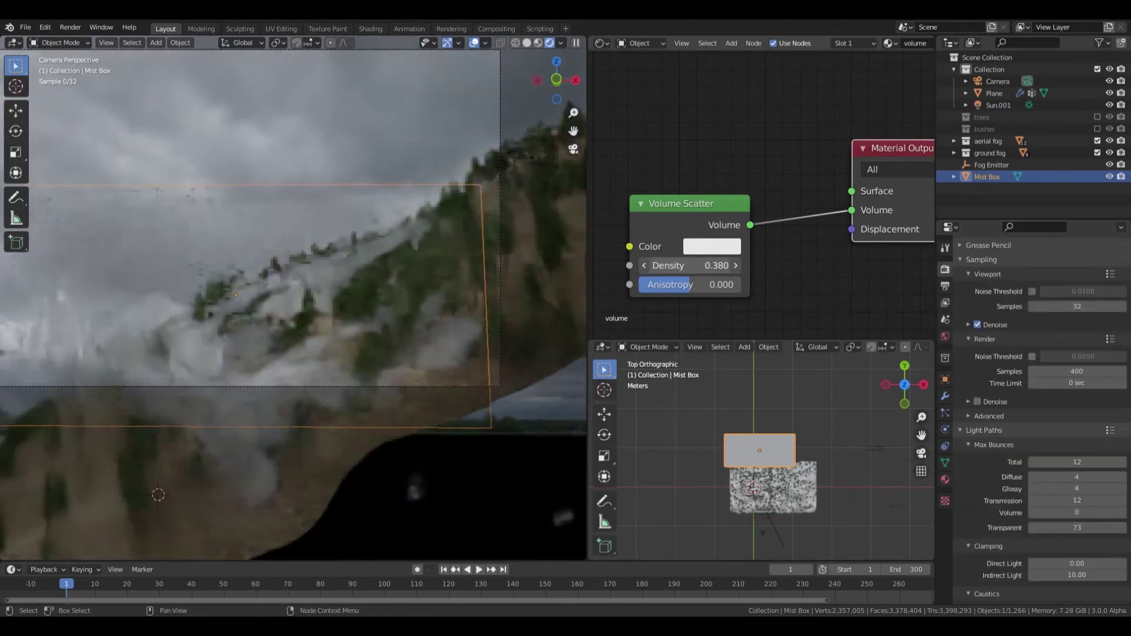
click(712, 247)
double_click(690, 266)
text(0.1)
key(Return)
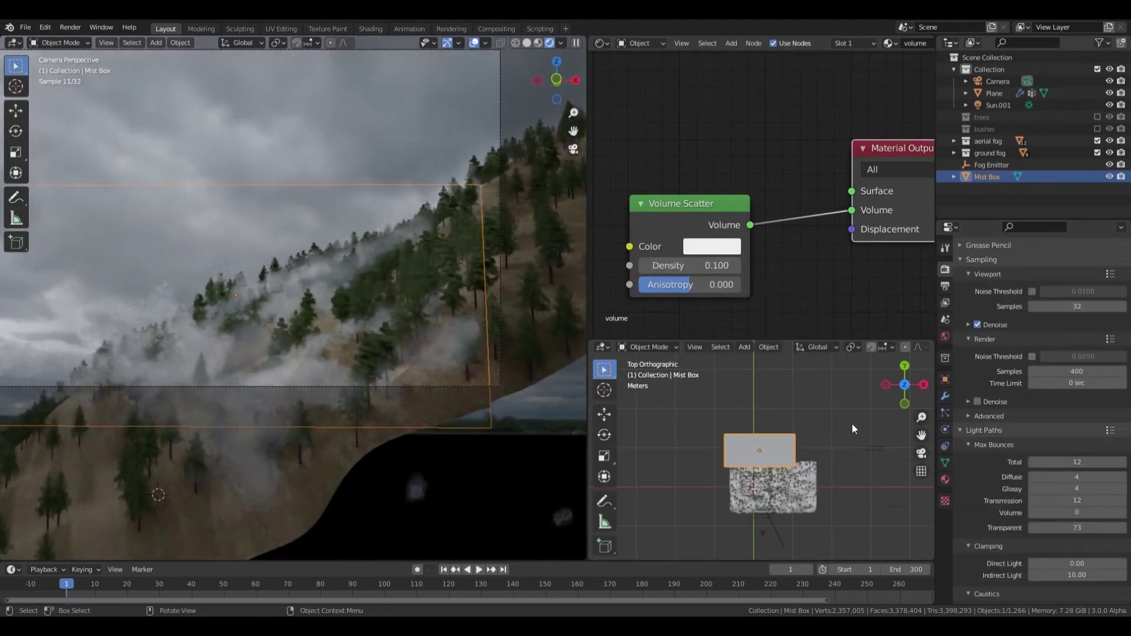
Shift the Mist Box geometry along X in Edit Mode, return to Object Mode, then select the Fog Emitter
click(945, 379)
scroll(1000, 429, down, 5)
key(Tab)
middle_drag(815, 448, 766, 413)
key(g)
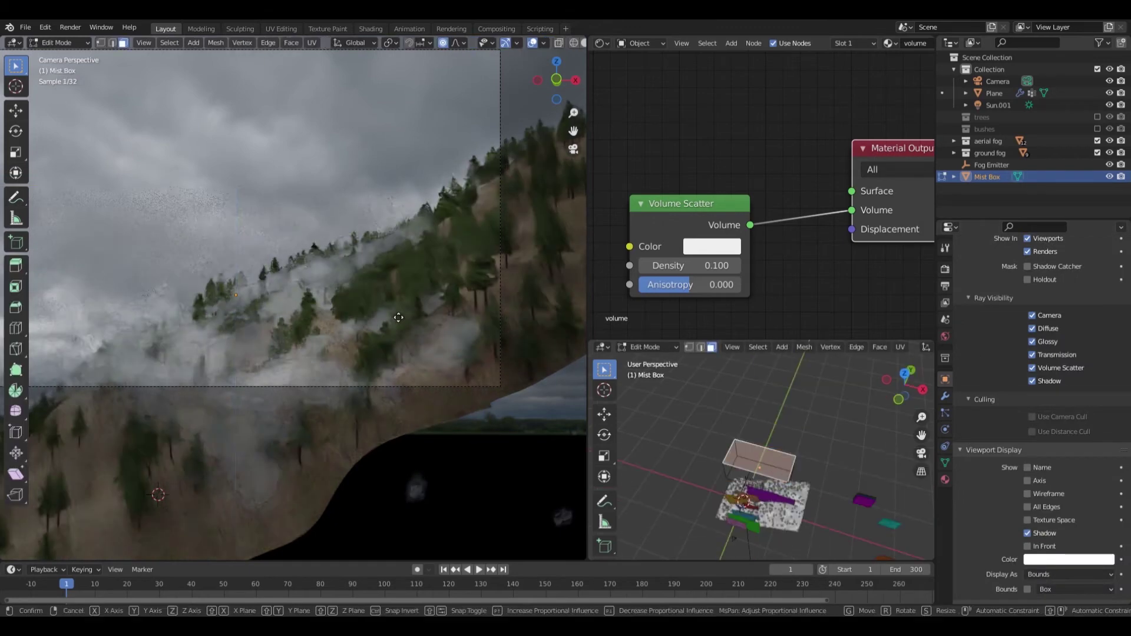
key(Escape)
middle_drag(760, 471, 790, 488)
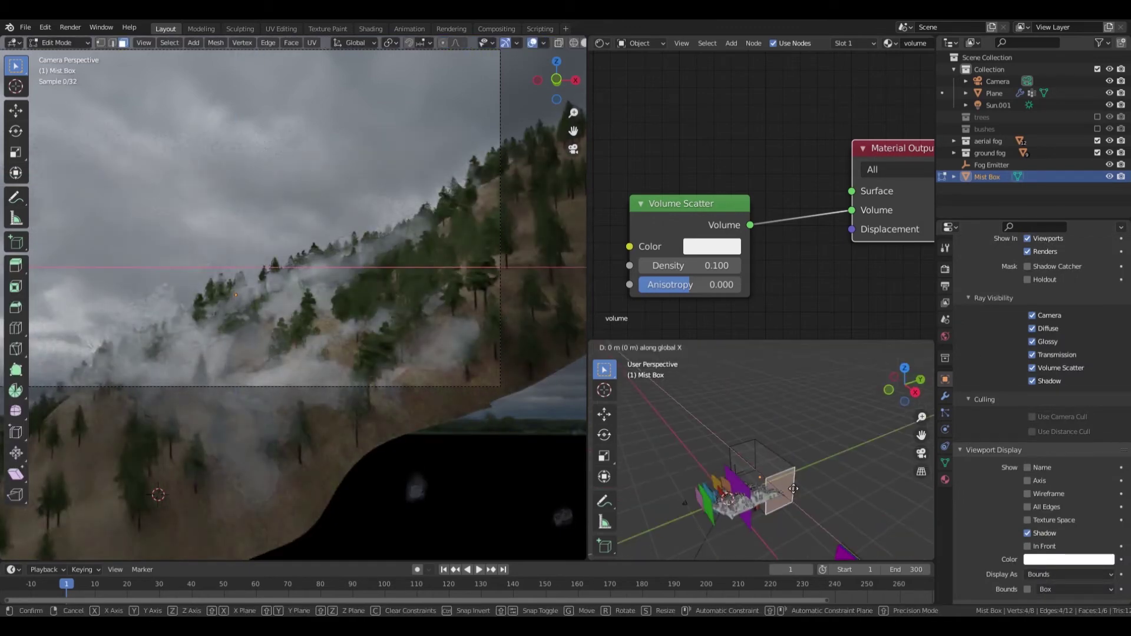
click(793, 489)
scroll(452, 424, down, 2)
key(KP_0)
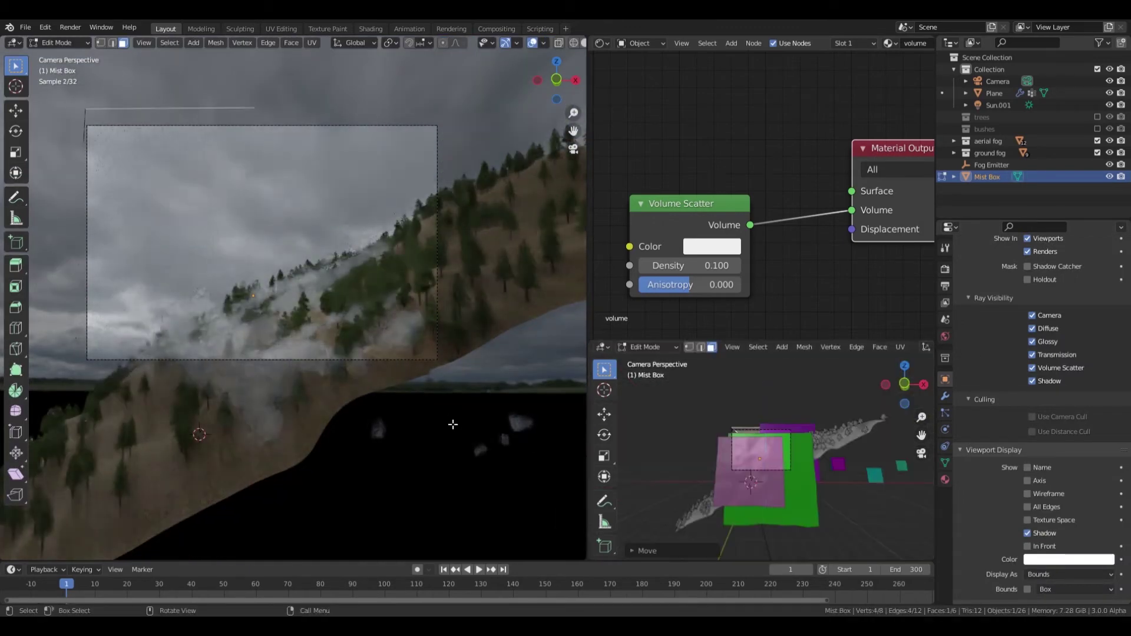
key(Tab)
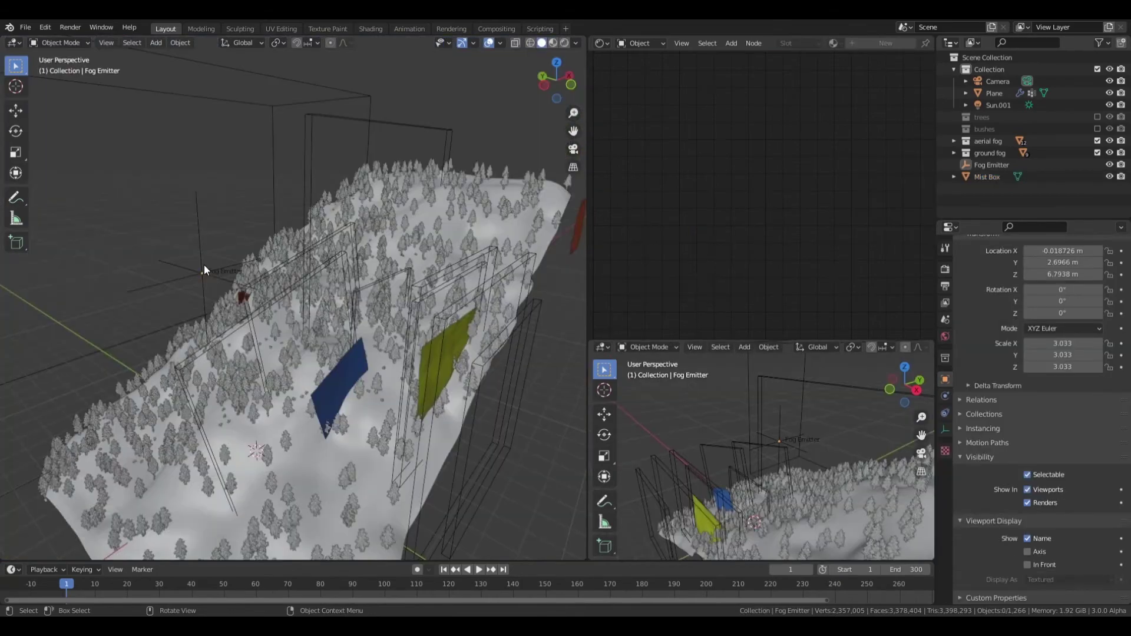
click(204, 264)
middle_drag(409, 313, 382, 320)
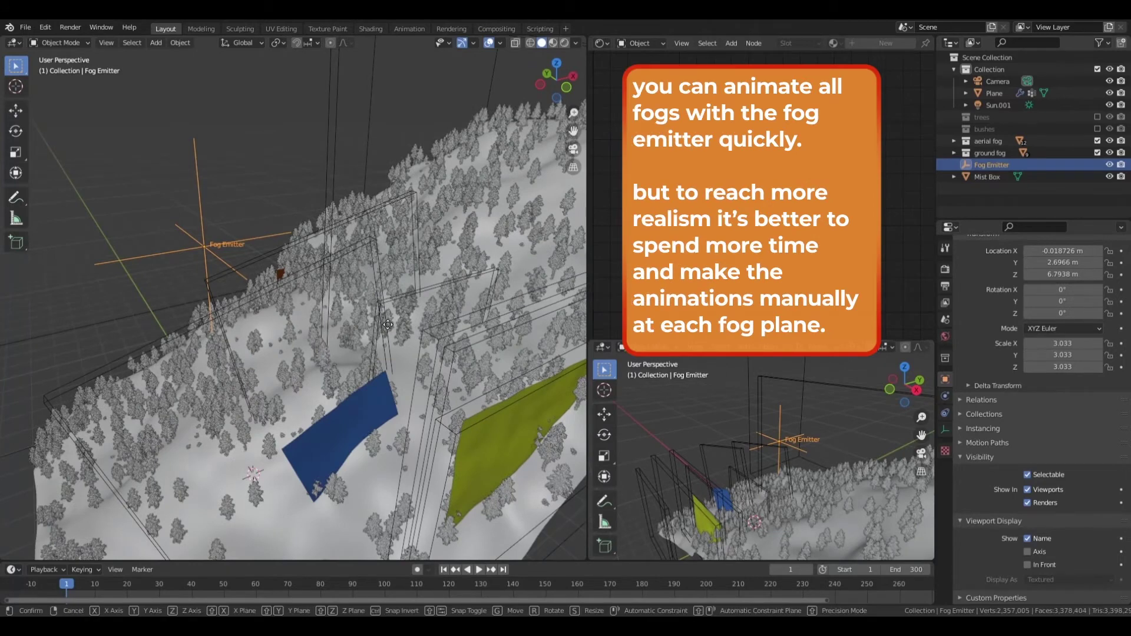
Move the Fog Emitter to preview the fog shift, then select the yellow plane fog_transparent_016
key(g)
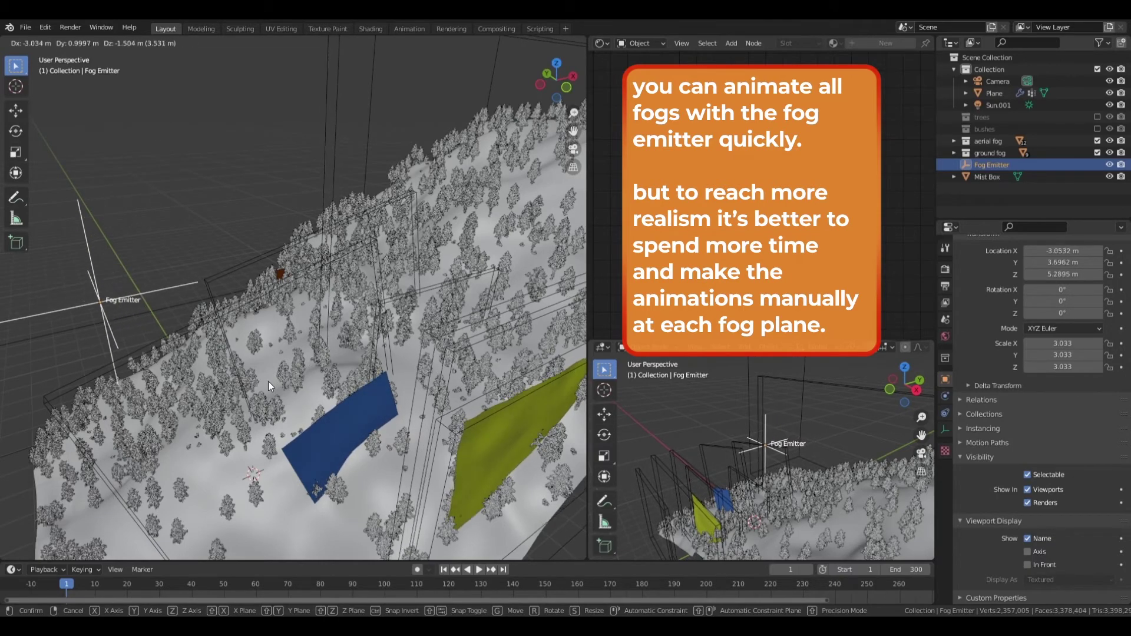
click(372, 376)
middle_drag(359, 351, 326, 326)
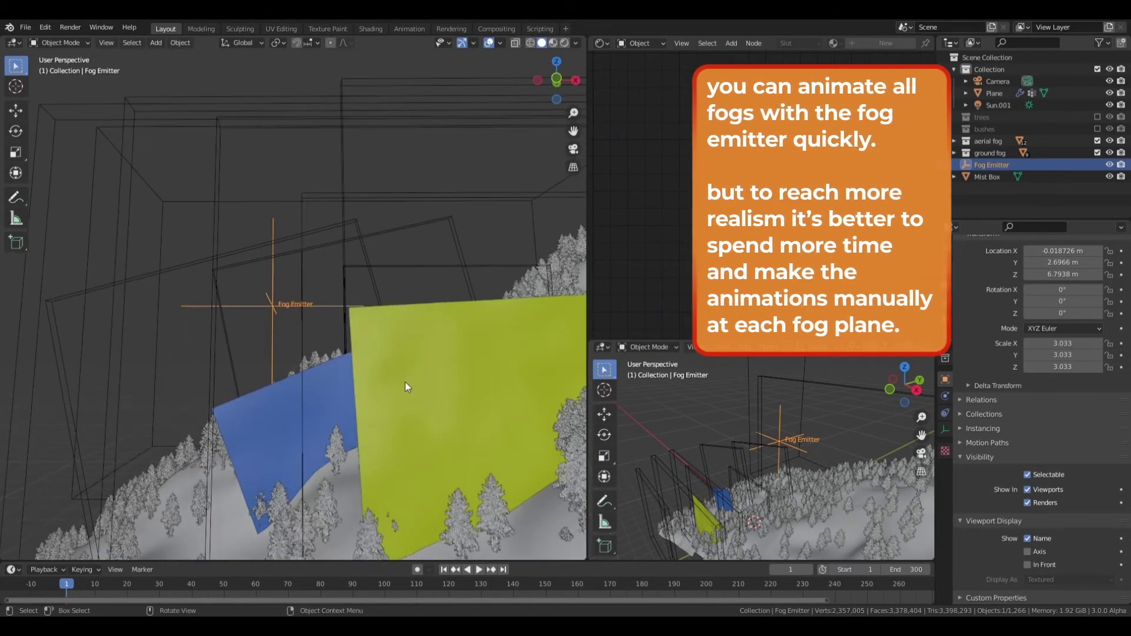
click(415, 391)
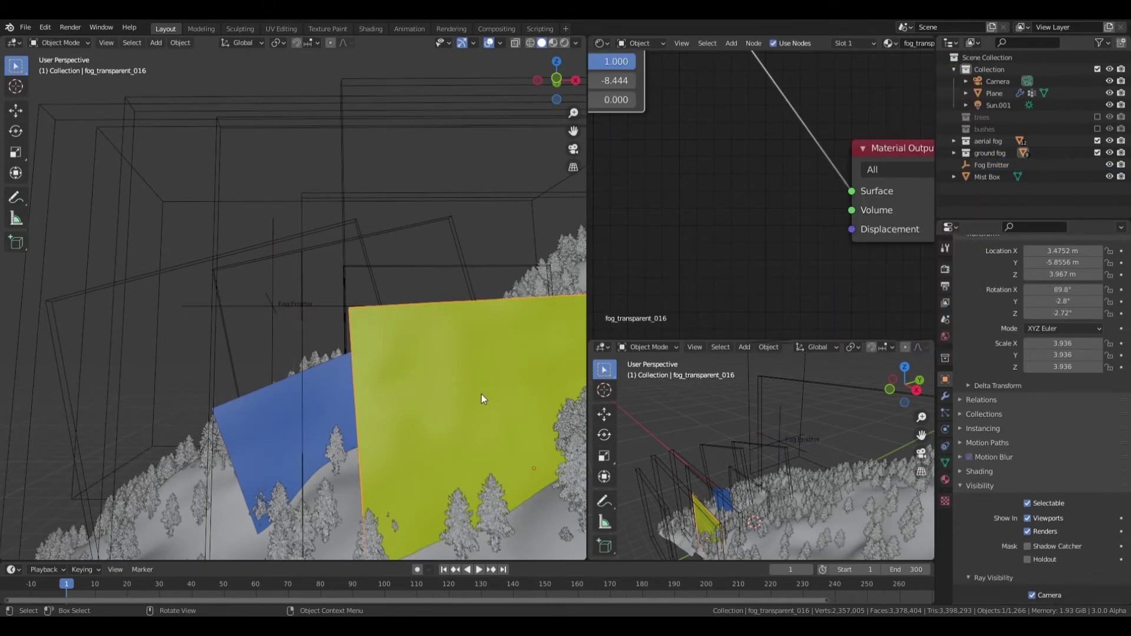
In front orthographic view, keyframe the yellow plane's location and rotation at frame 1
middle_drag(482, 394, 478, 415)
key(KP_1)
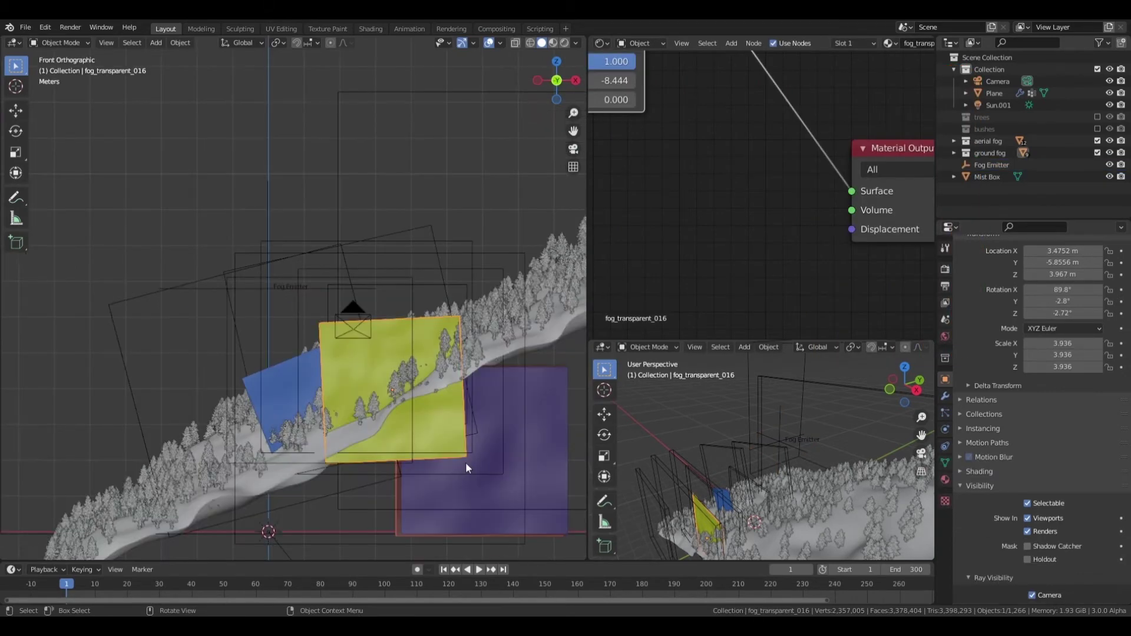
key(i)
click(397, 420)
key(space)
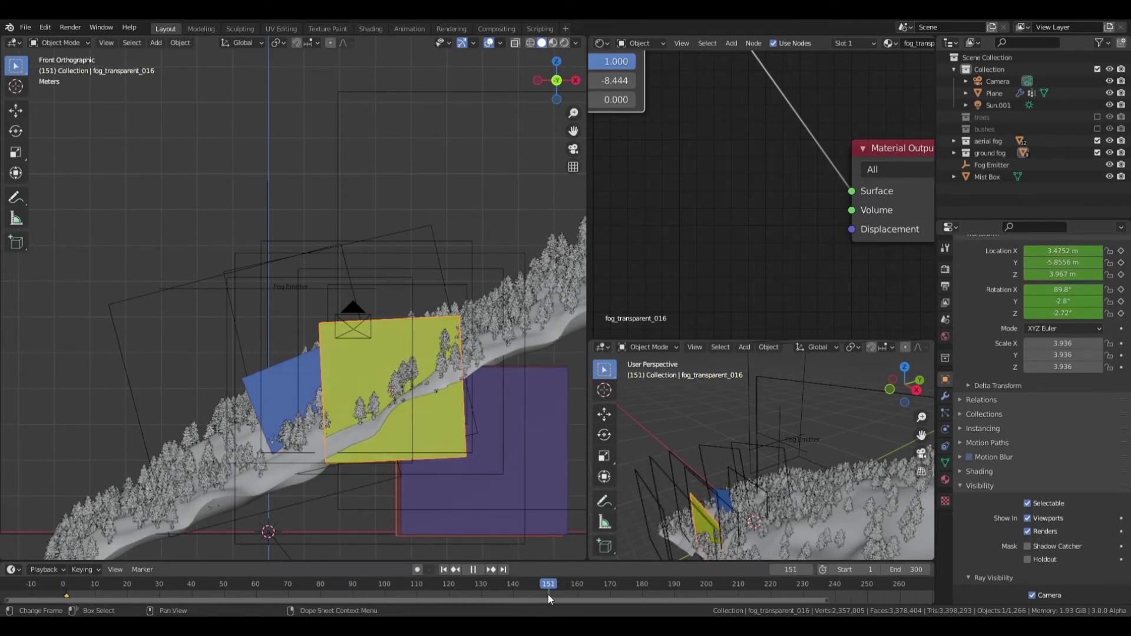
key(space)
At frame 150, move the yellow plane and keyframe its location and rotation
key(Left)
key(g)
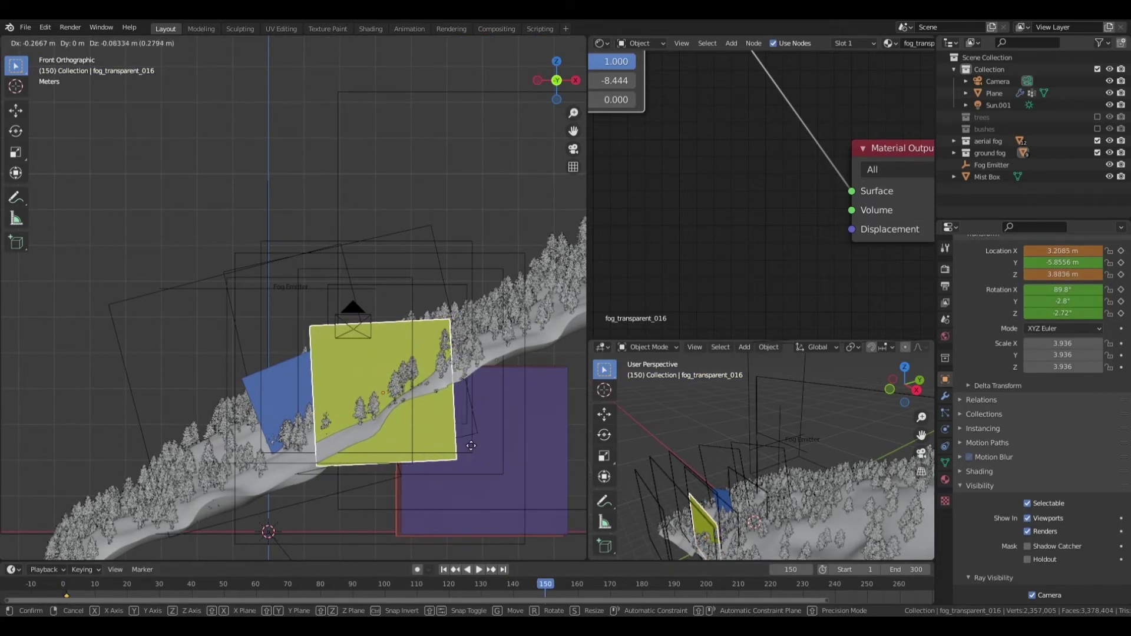
click(451, 423)
key(i)
click(451, 422)
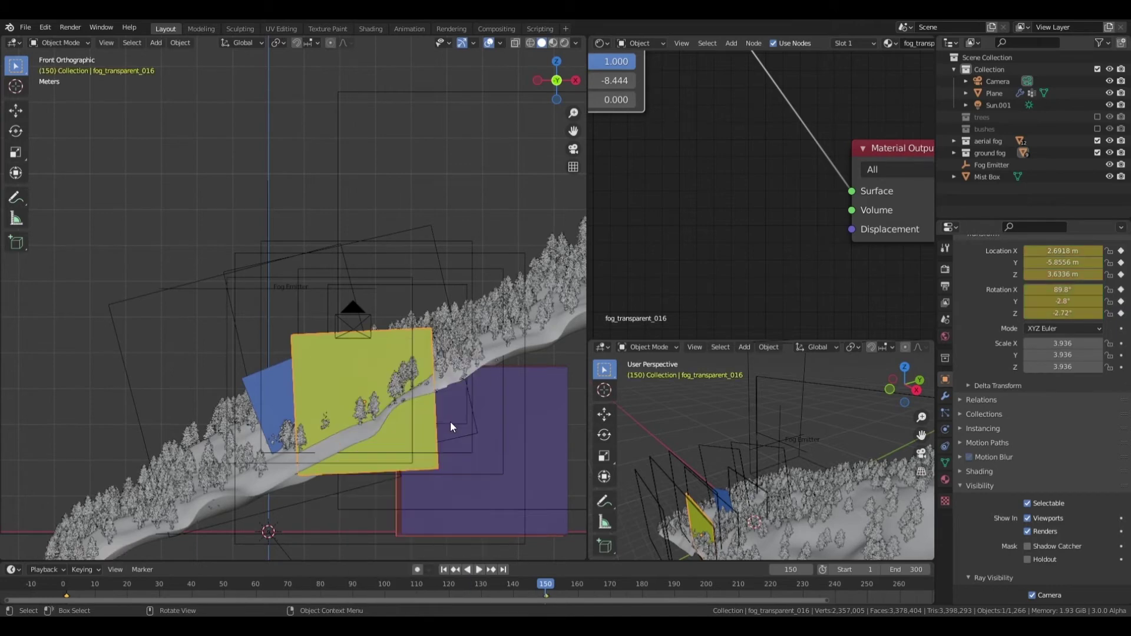
Set Noise Pattern to 0 and keyframe it at frame 1, then jump to frame 150
scroll(718, 120, down, 3)
scroll(718, 120, up, 2)
scroll(822, 200, up, 2)
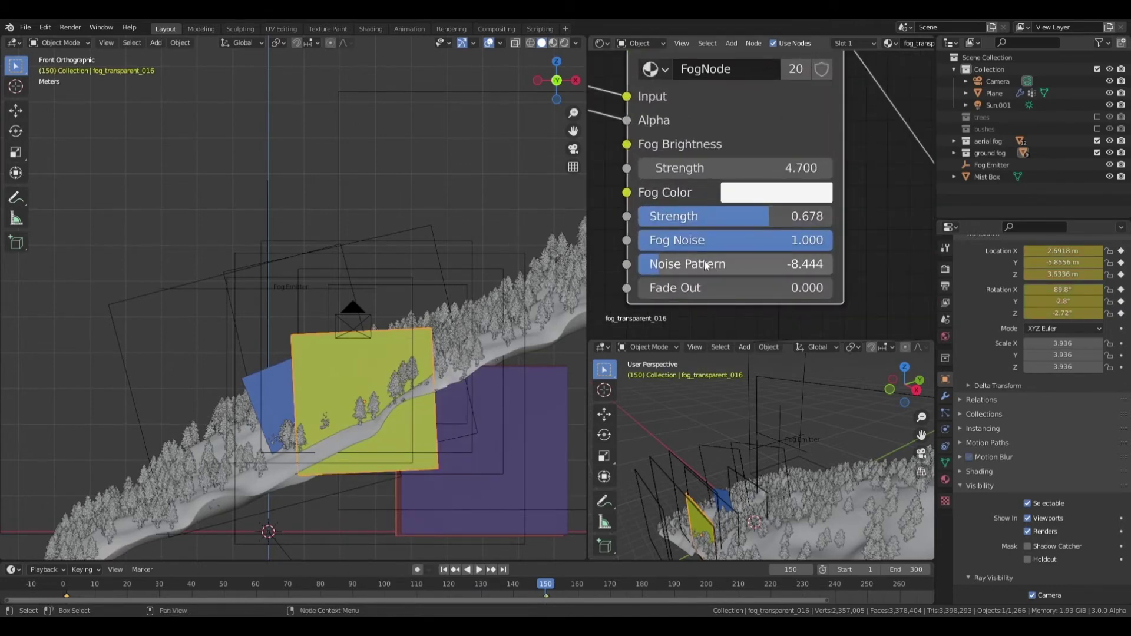
drag(227, 584, 66, 597)
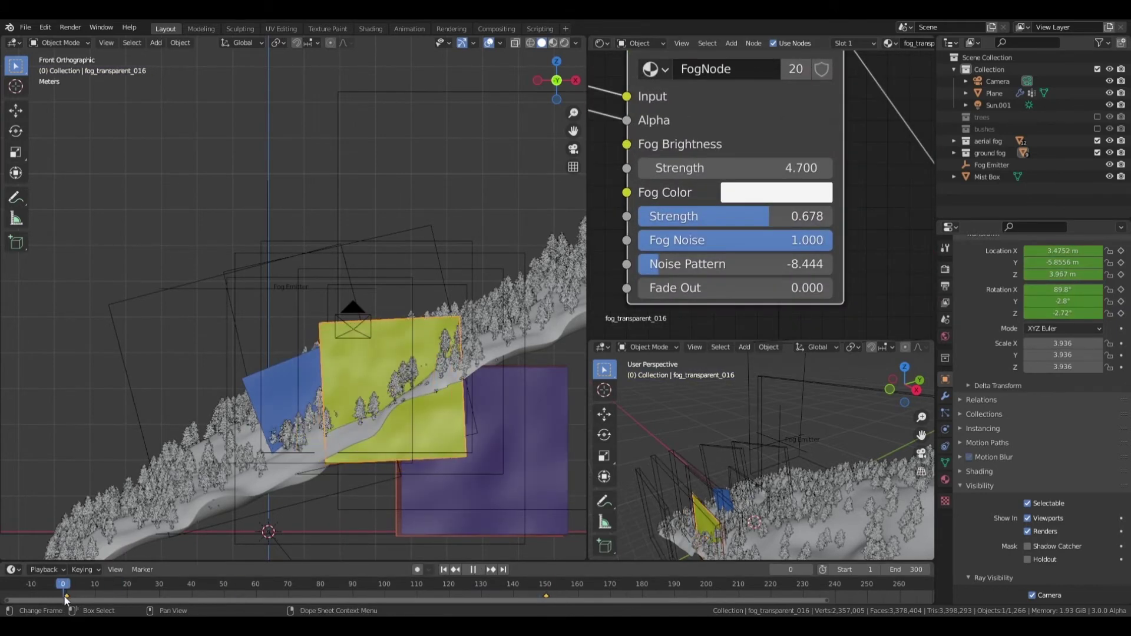
double_click(772, 266)
text(0)
key(Return)
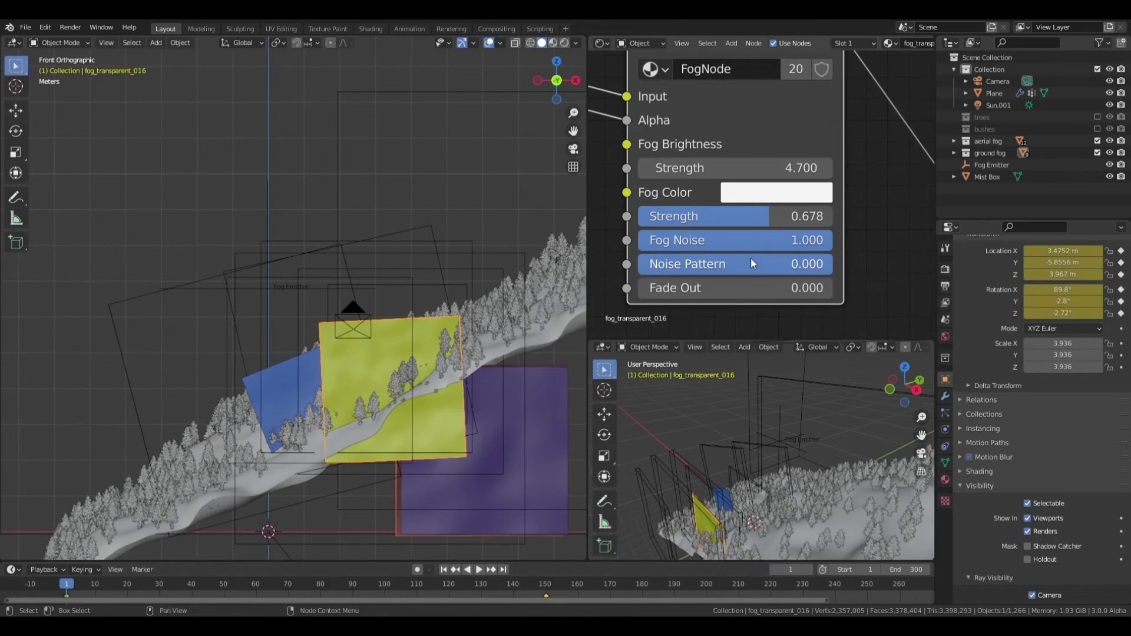
key(i)
key(space)
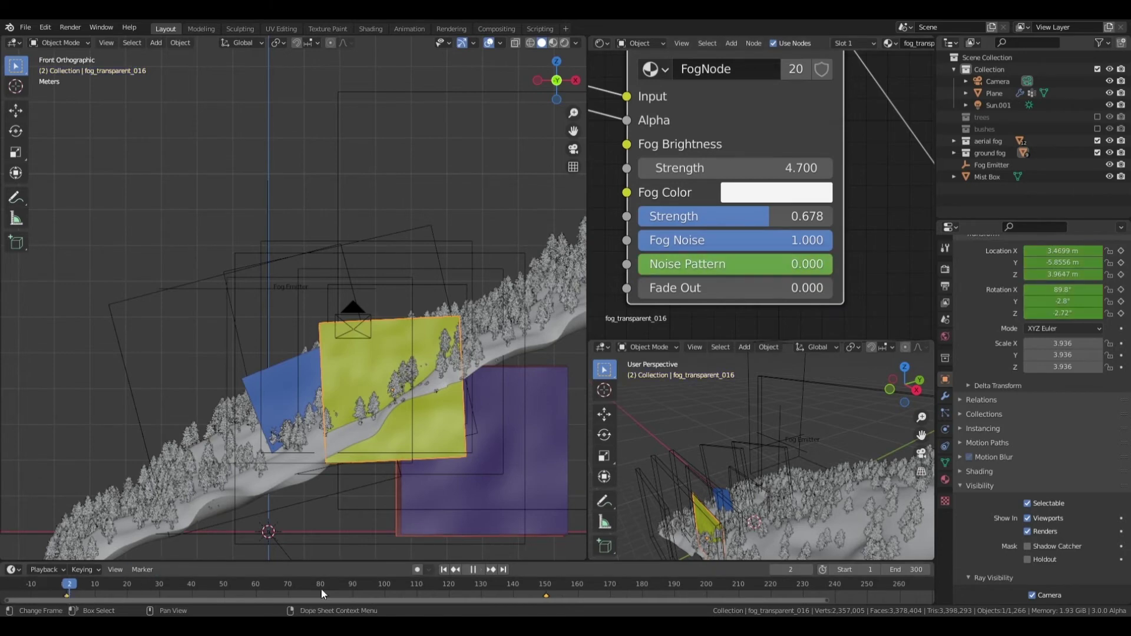
click(547, 588)
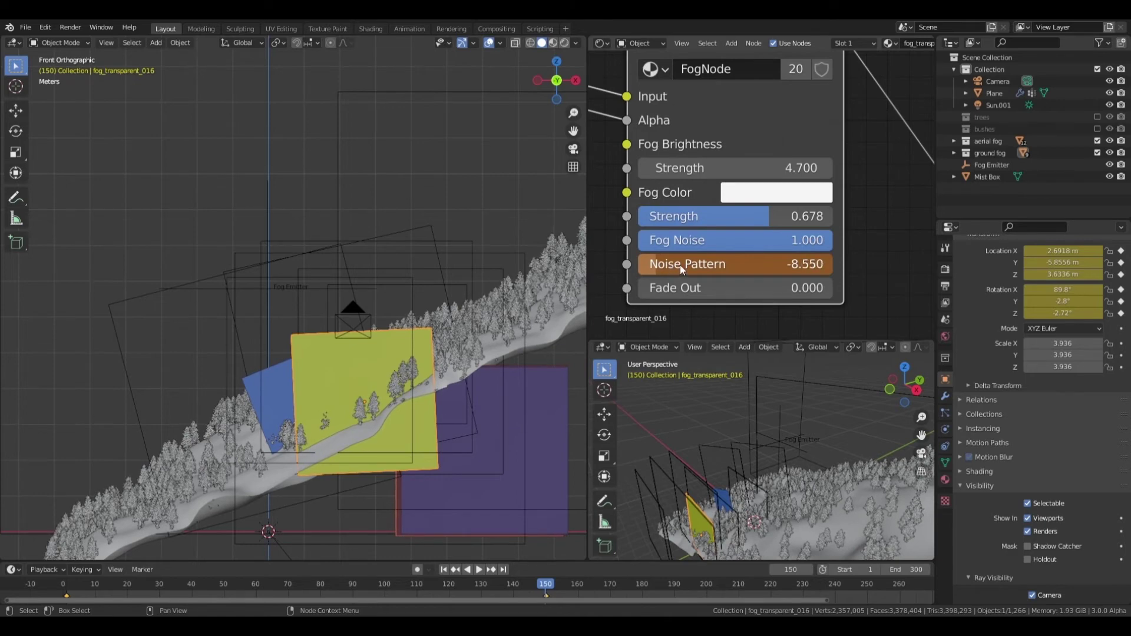
Keyframe the blue fog plane fog_animation_003's location and rotation, plus the next fog plane's transform
click(268, 406)
key(i)
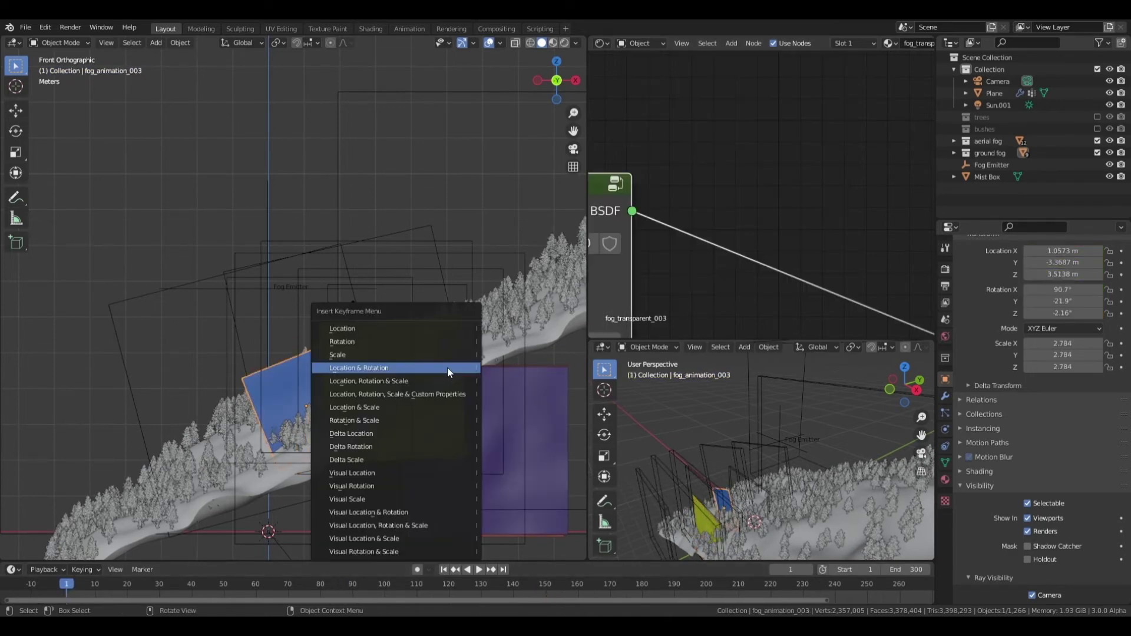
click(447, 366)
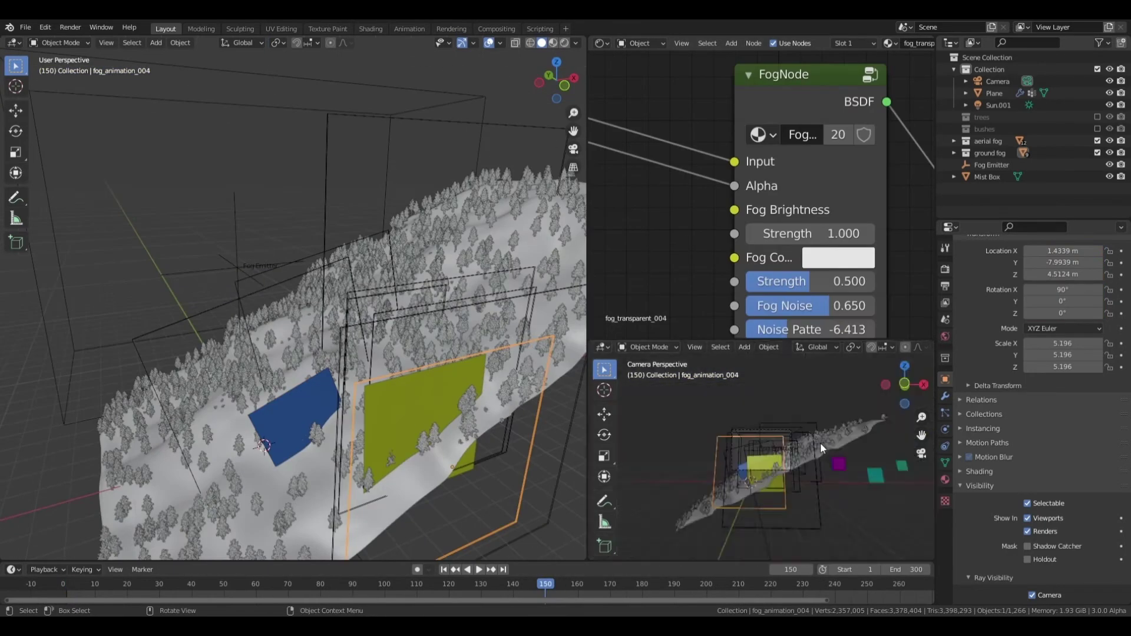
key(i)
click(853, 458)
key(shift+Left)
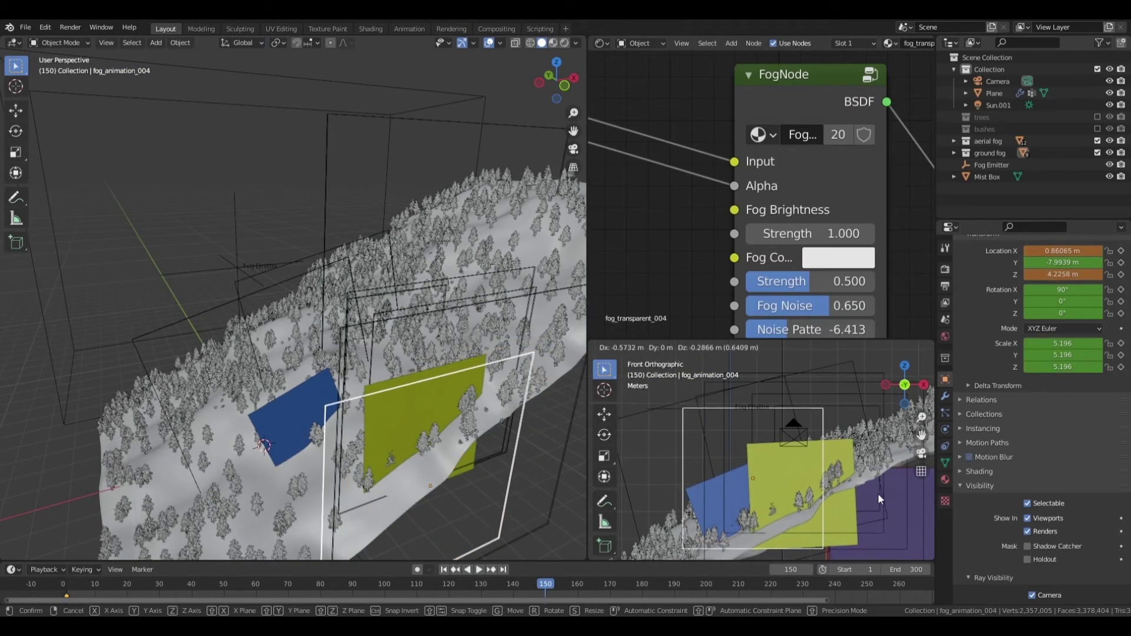
key(i)
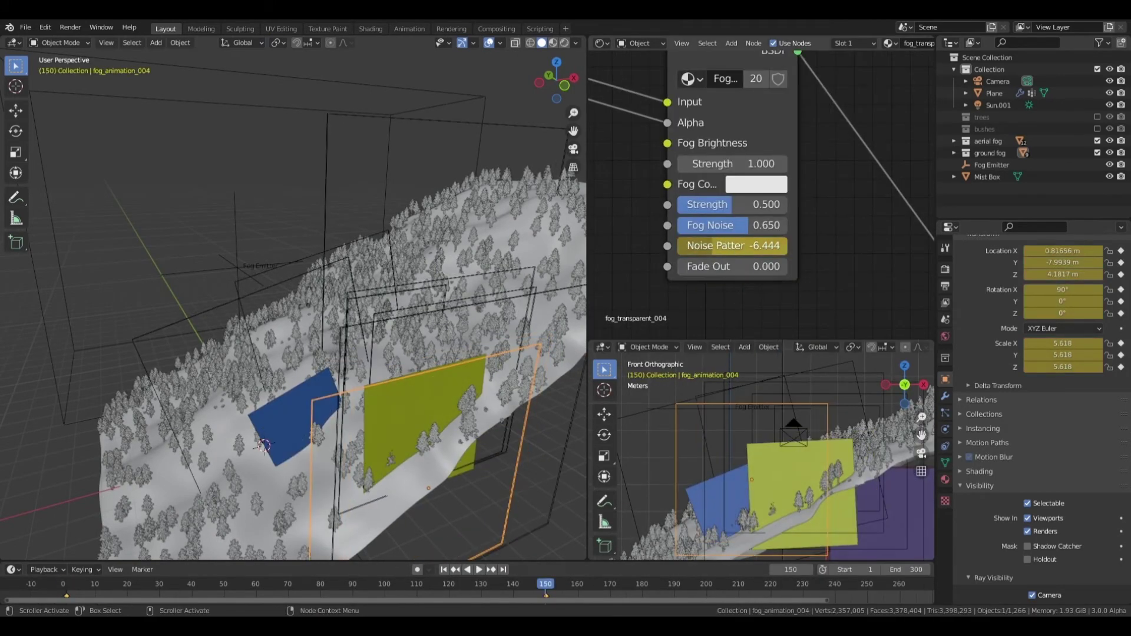
key(Left)
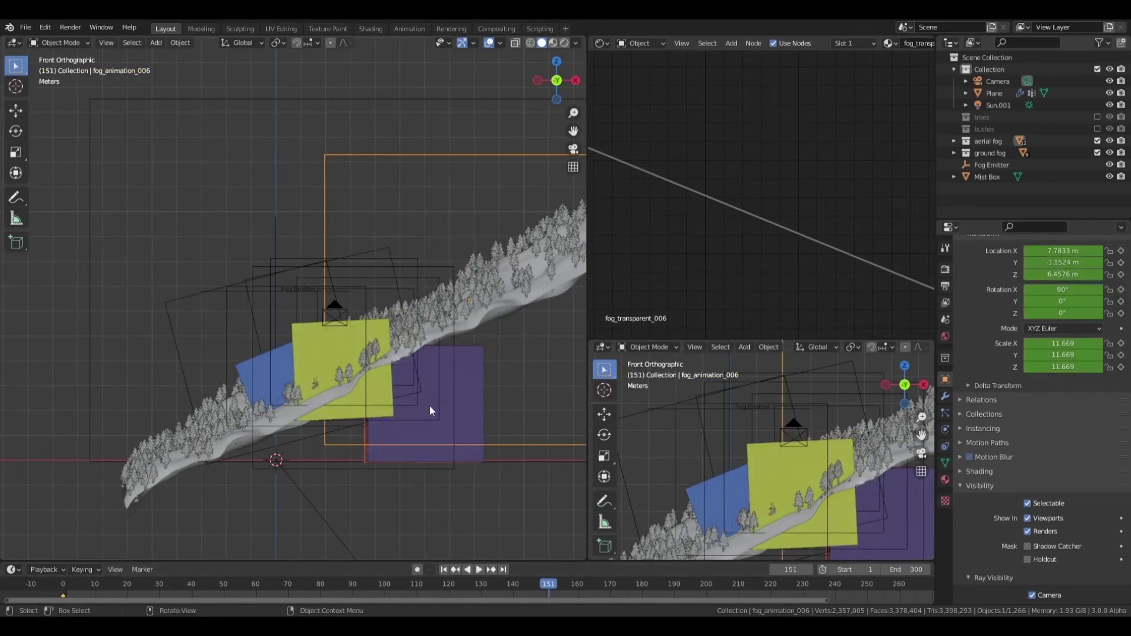
Open the fog plane's Modifier Properties to inspect its Wave modifier
scroll(767, 227, up, 3)
click(945, 396)
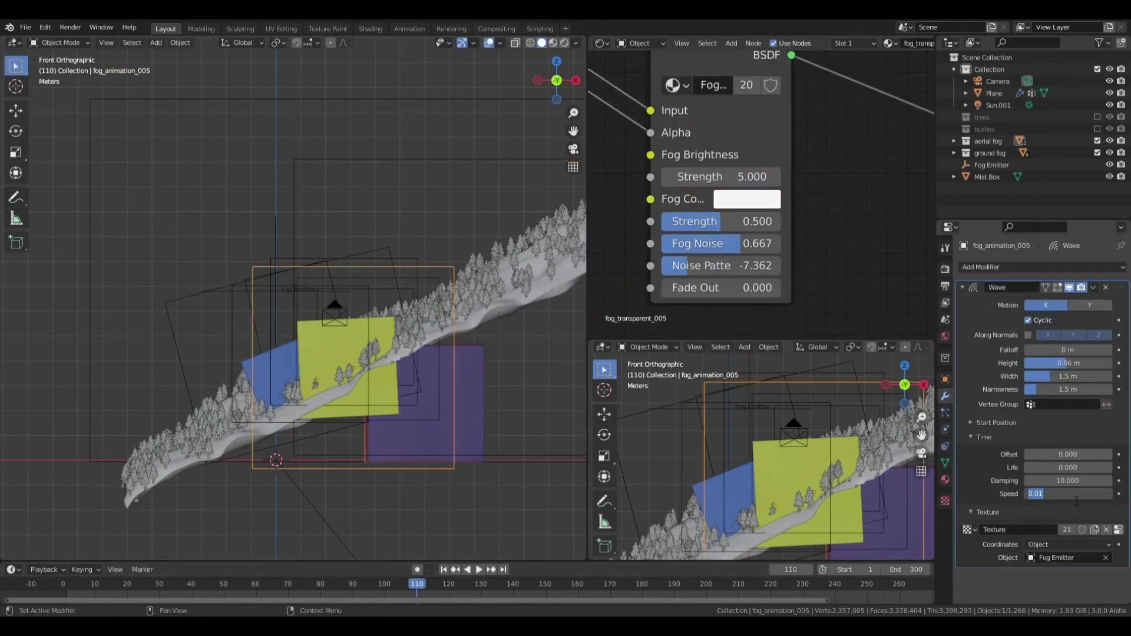